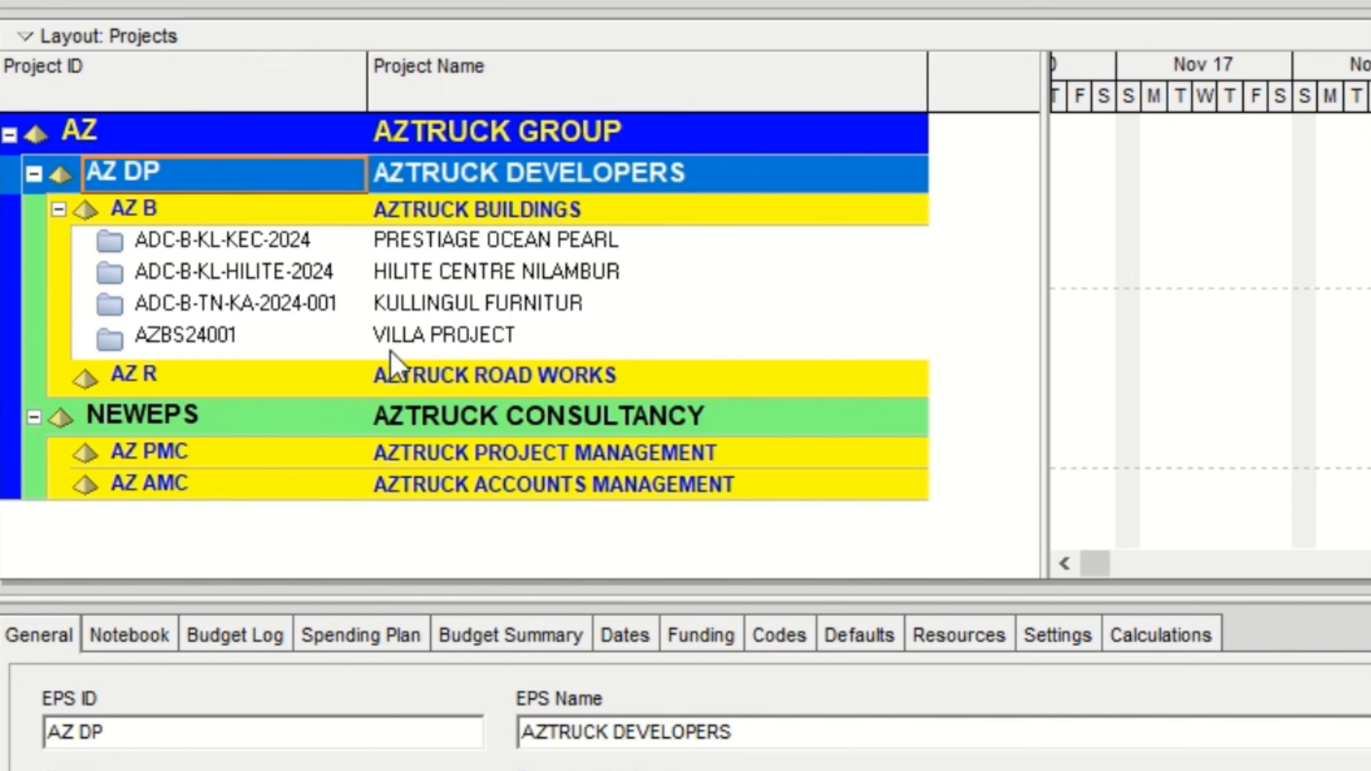
- Open the VILLA PROJECT (AZBS24001) from the AZTRUCK BUILDINGS group
right_click(414, 341)
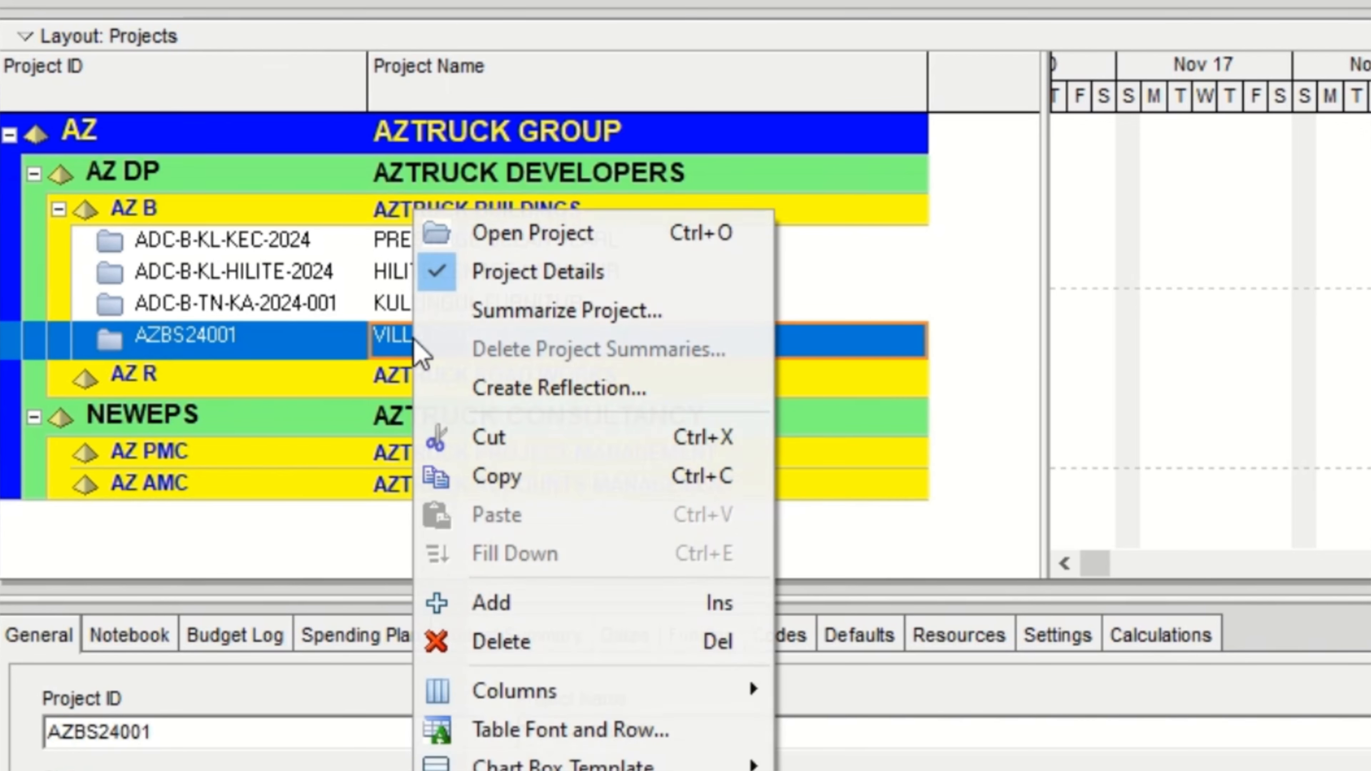
left_click(522, 238)
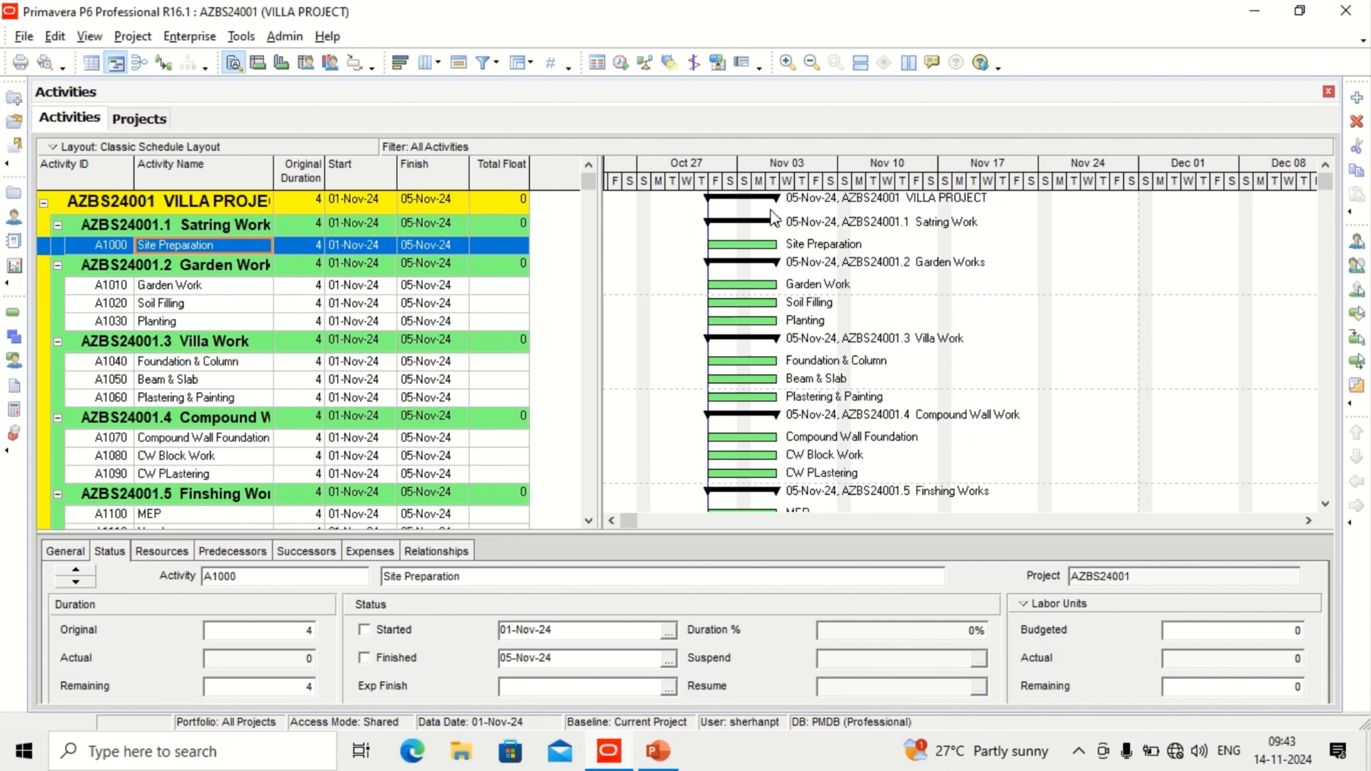
left_click(662, 346)
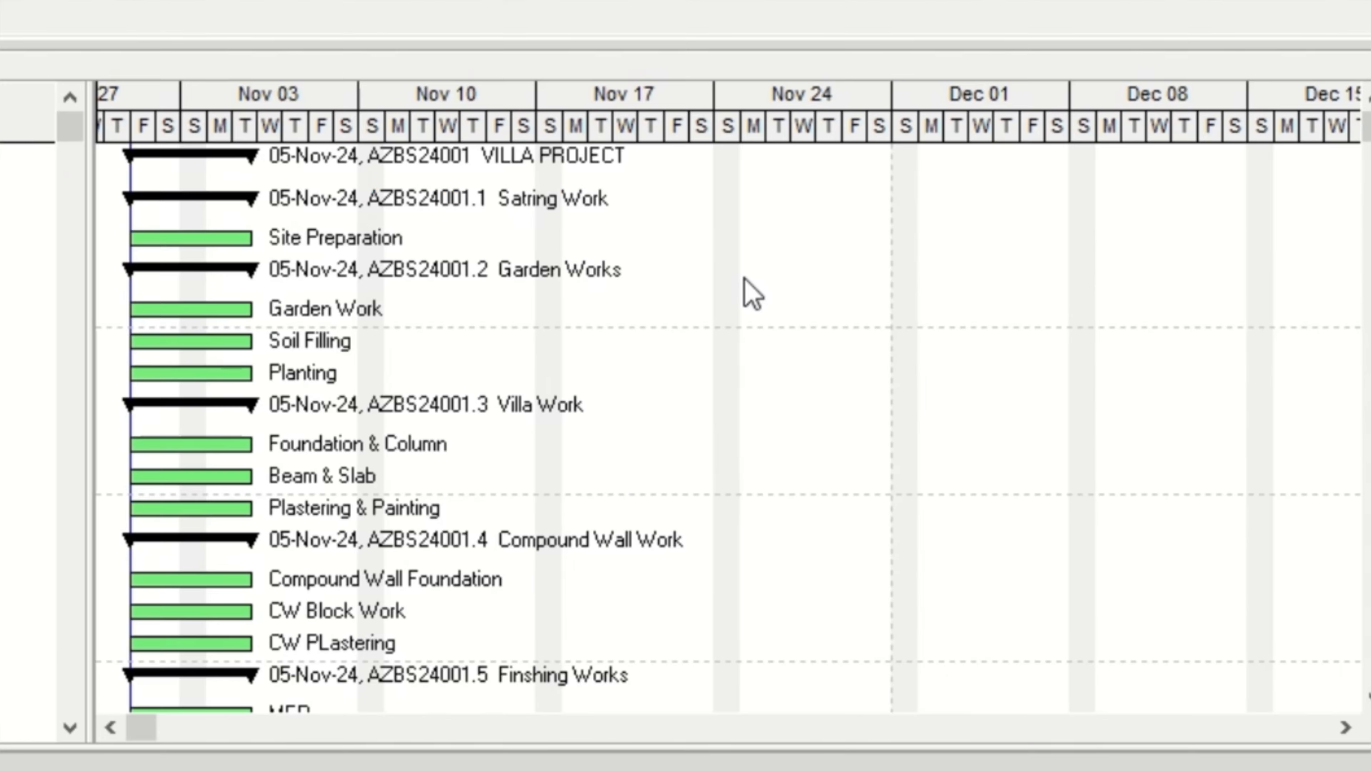
- Set the Gantt chart timescale's date interval to Month/Week and apply it
right_click(969, 266)
left_click(840, 432)
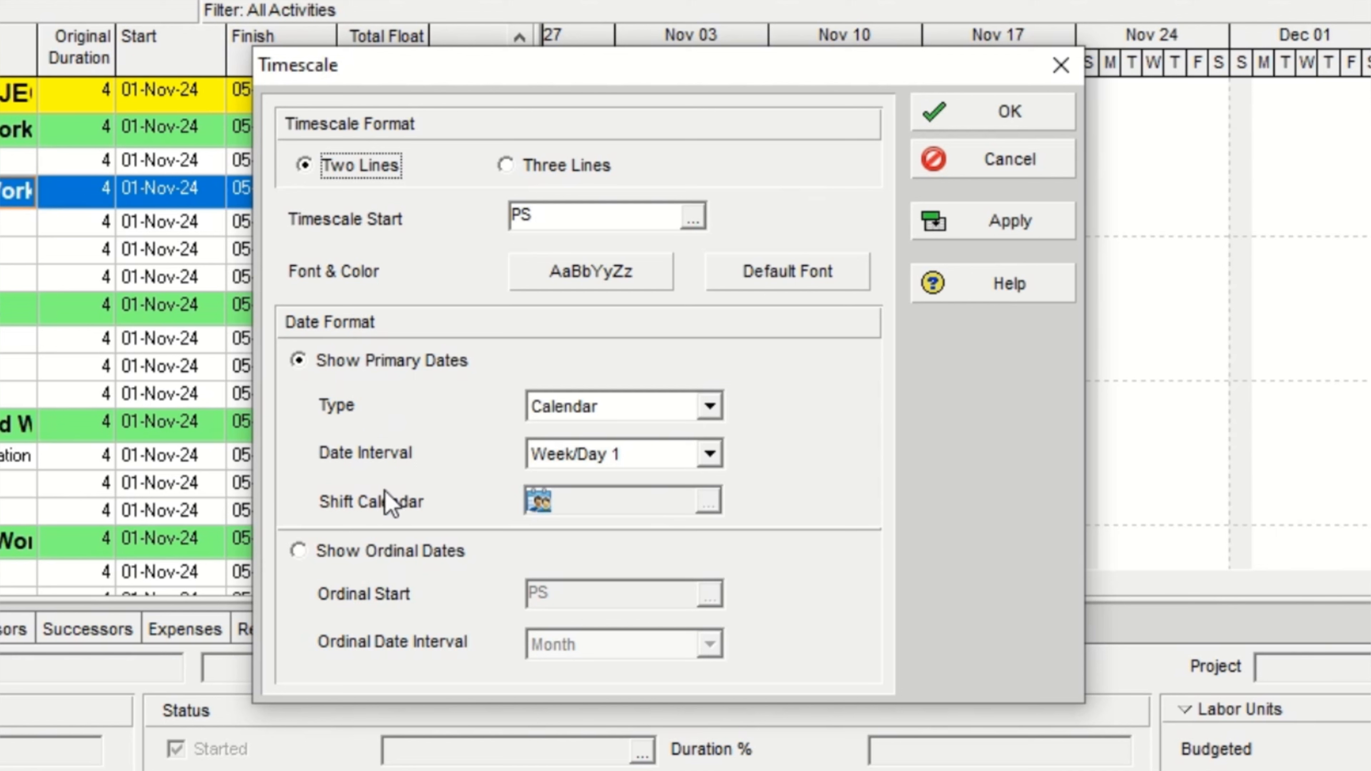
left_click(708, 455)
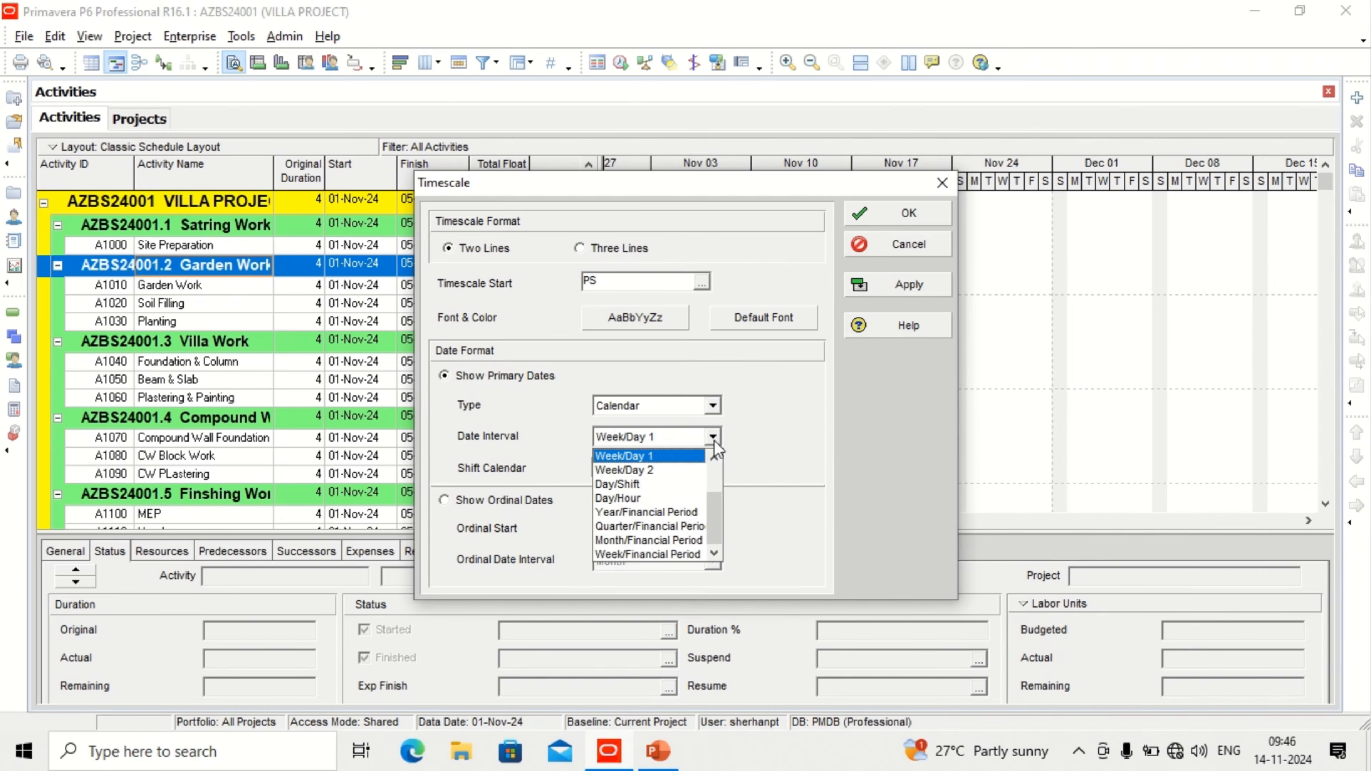
scroll(657, 535, "up", 1)
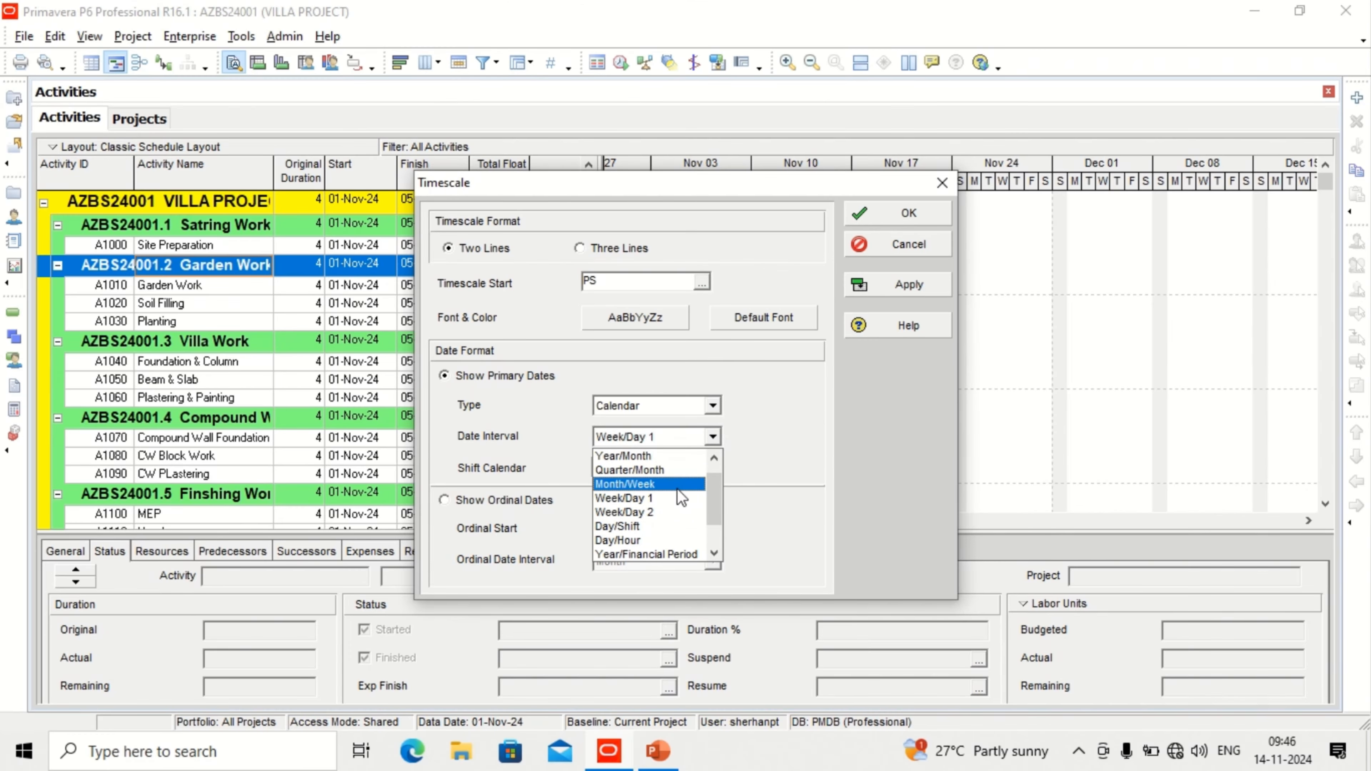
left_click(677, 486)
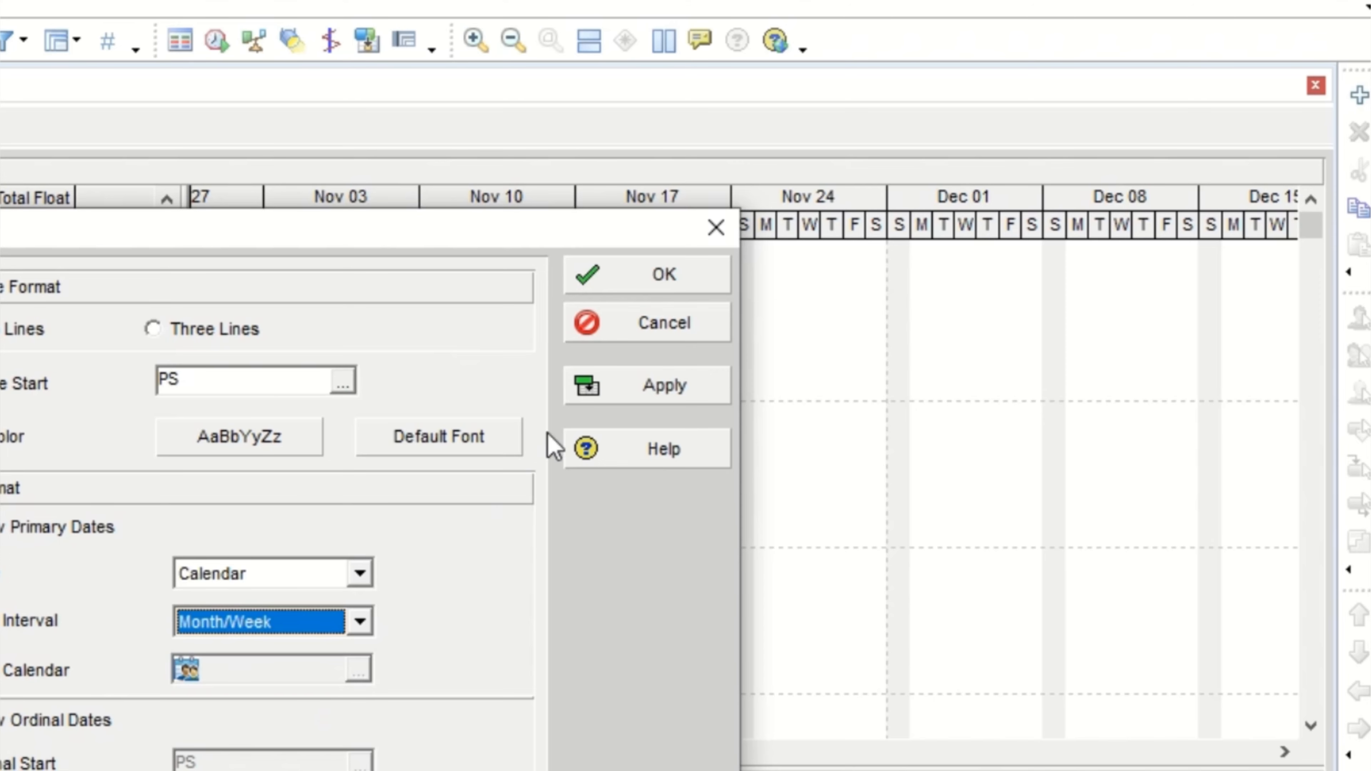
left_click(906, 283)
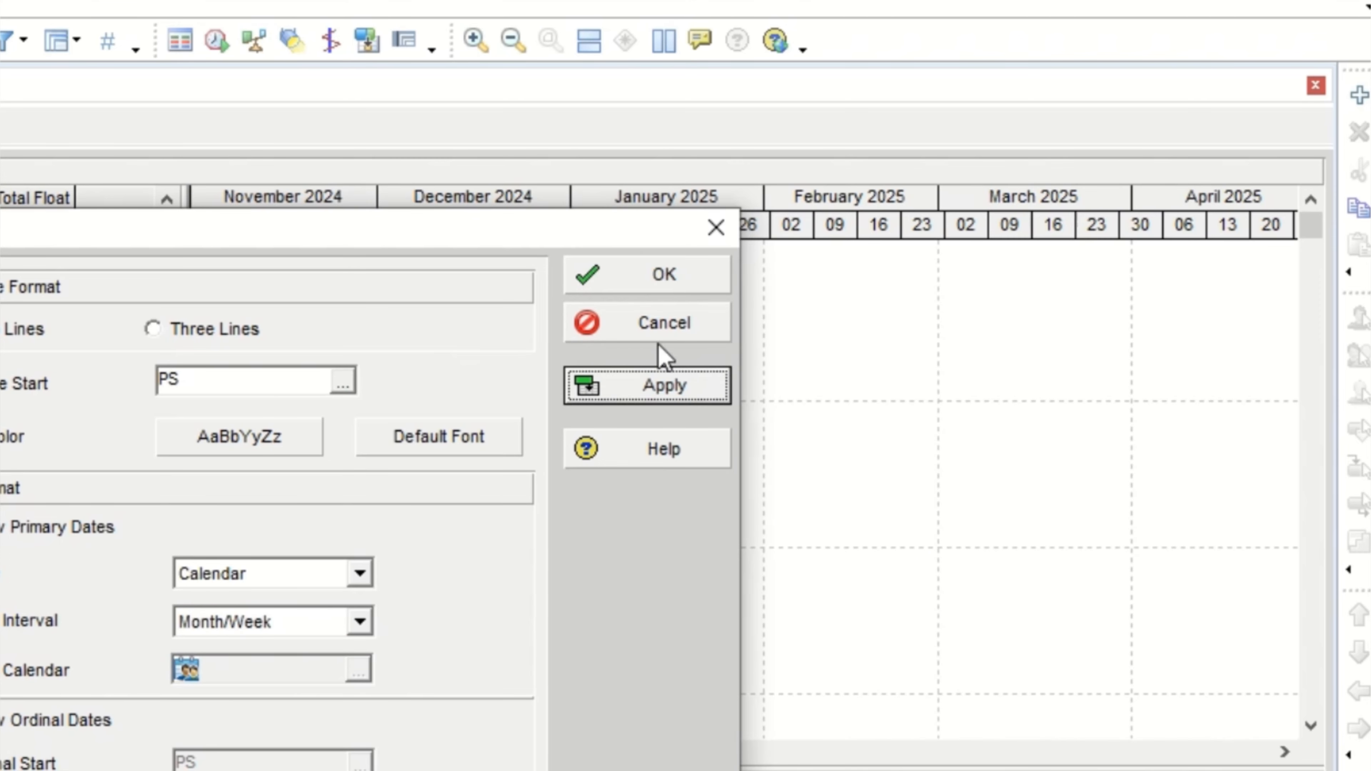
left_click(615, 275)
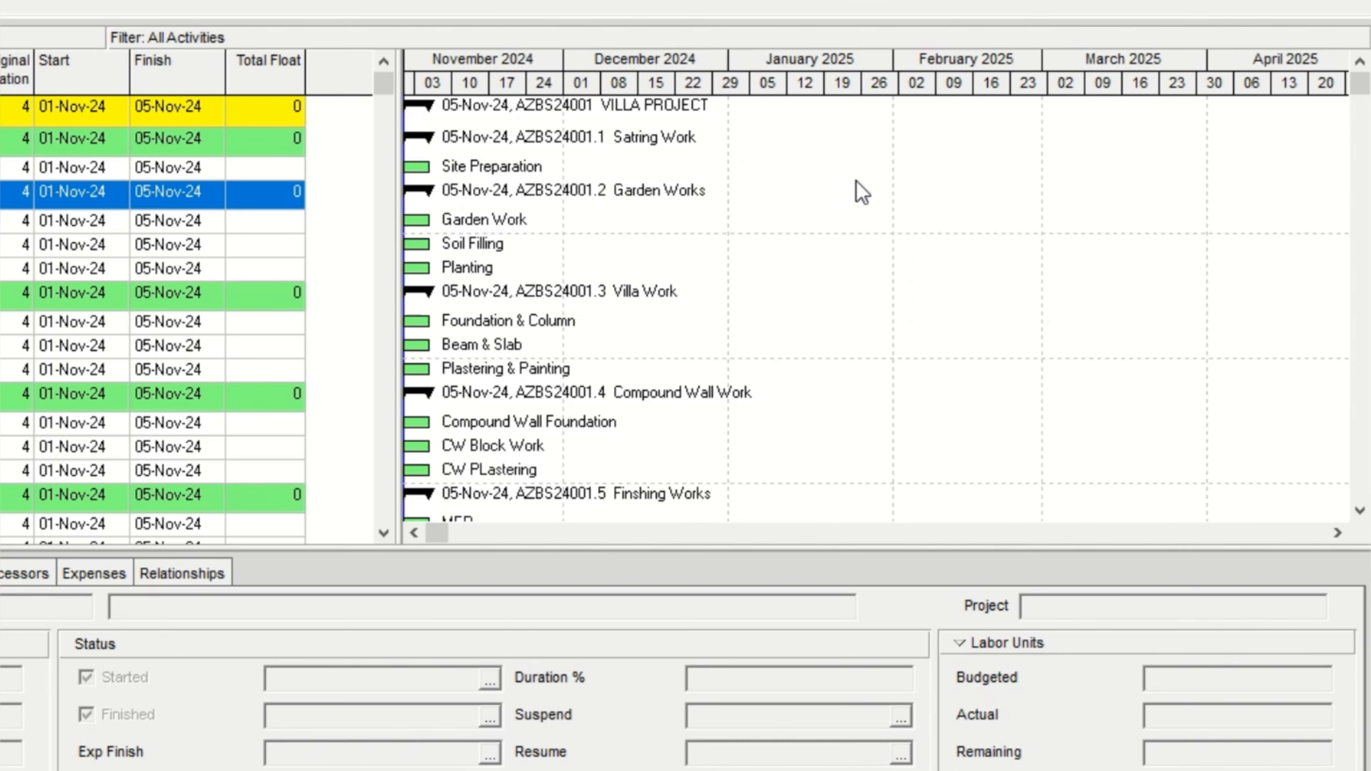
- Set the Gantt chart timescale's date interval to Week/Day 1 and slightly compress the timescale
right_click(945, 261)
left_click(933, 293)
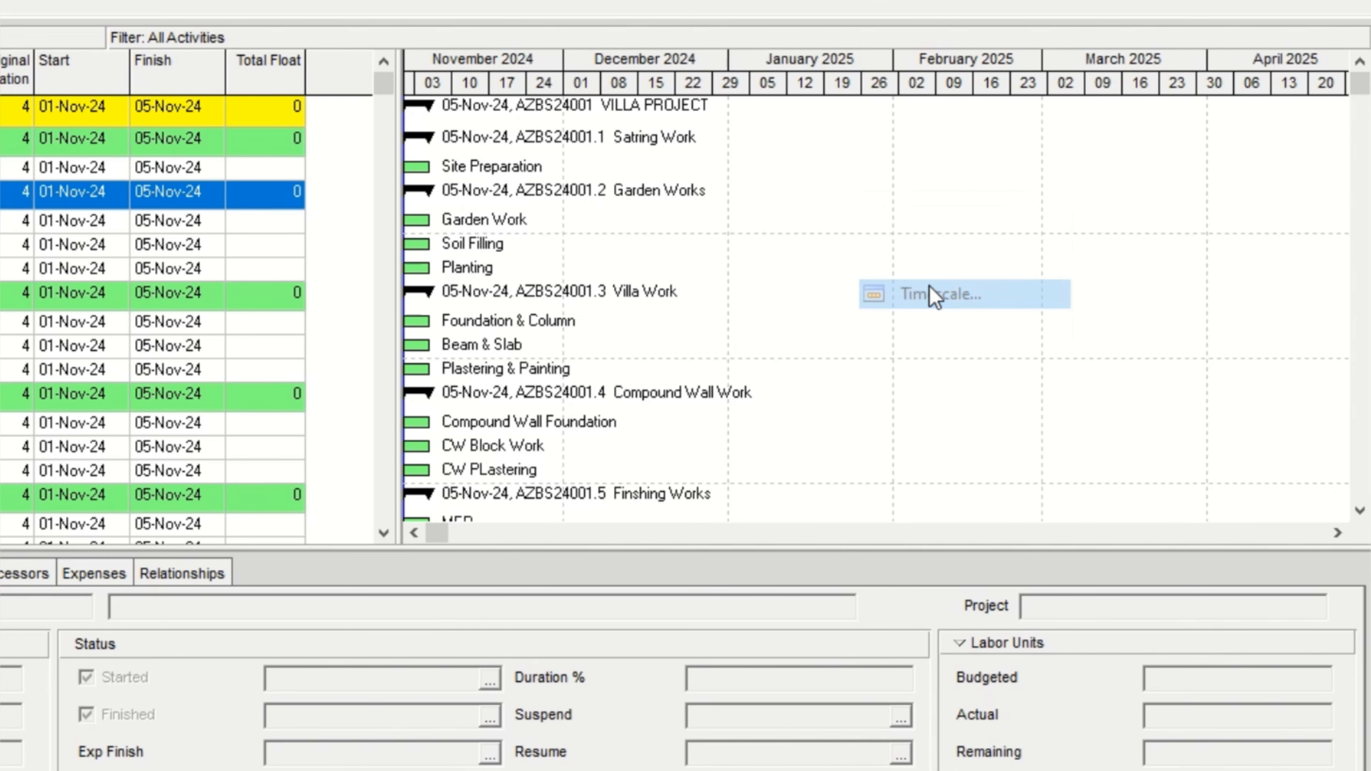
left_click(548, 423)
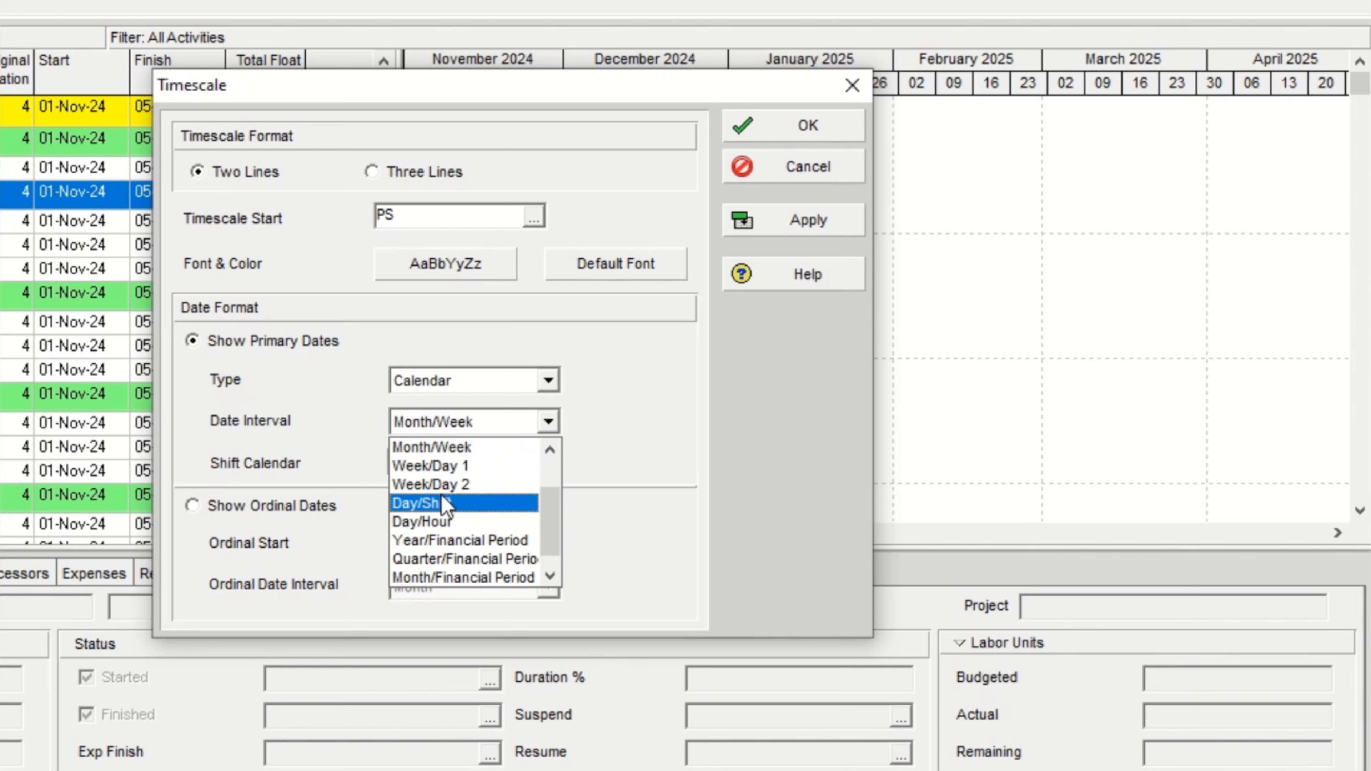
left_click(482, 472)
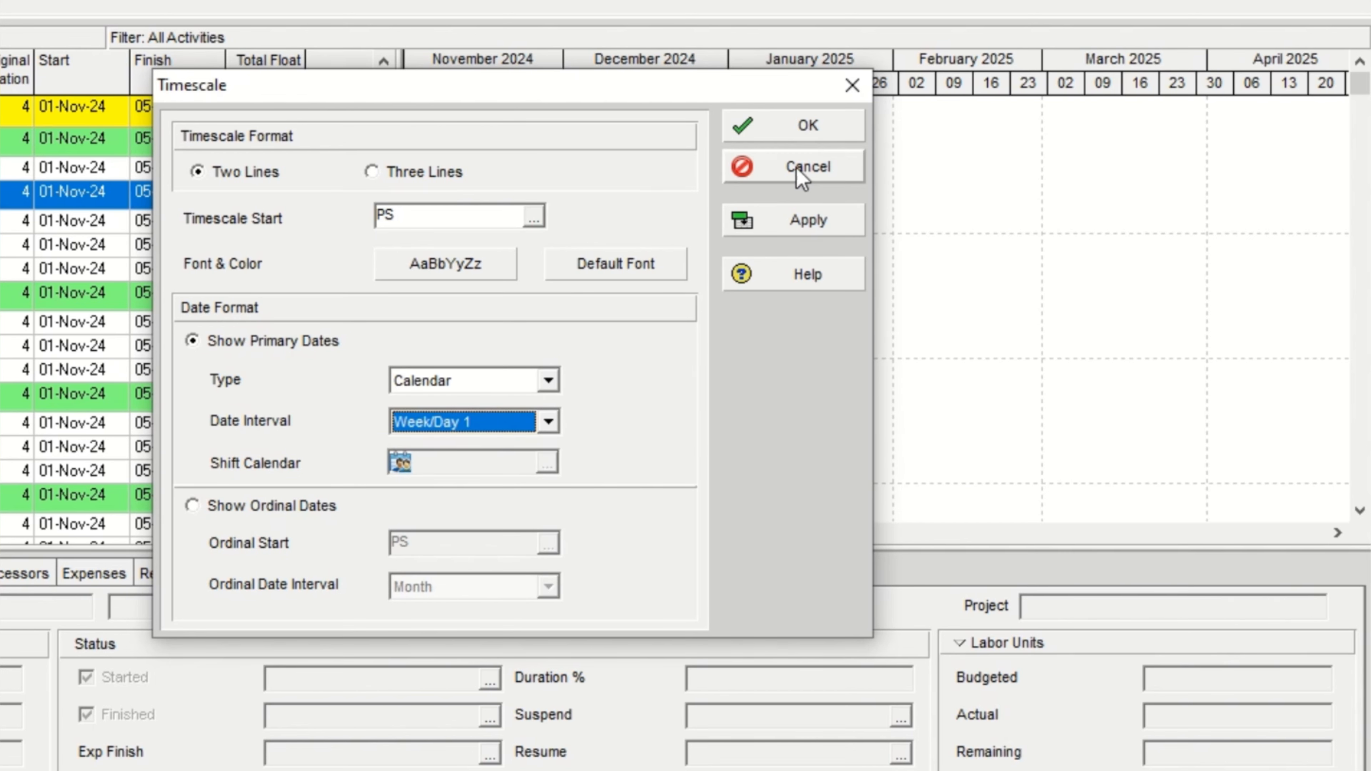
left_click(802, 220)
left_click(816, 128)
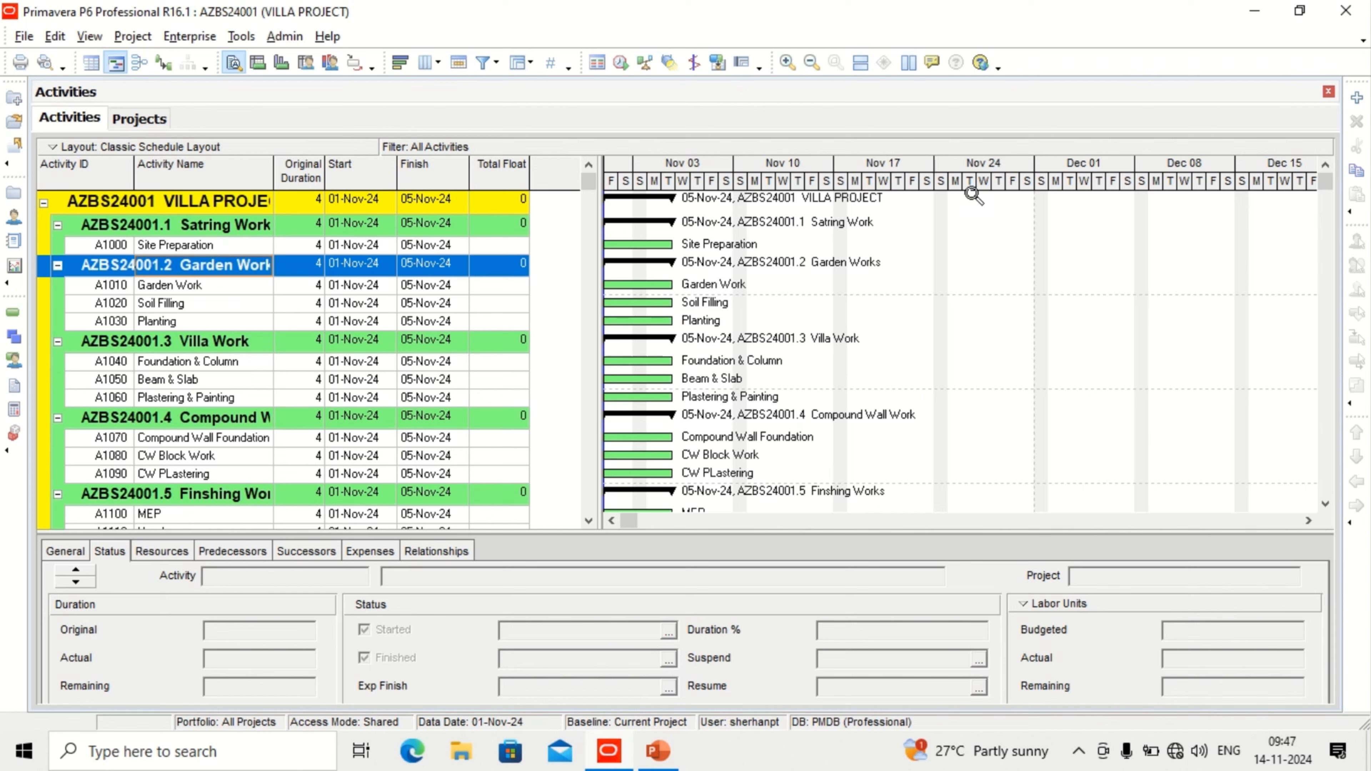
left_click_drag(971, 192, 946, 176)
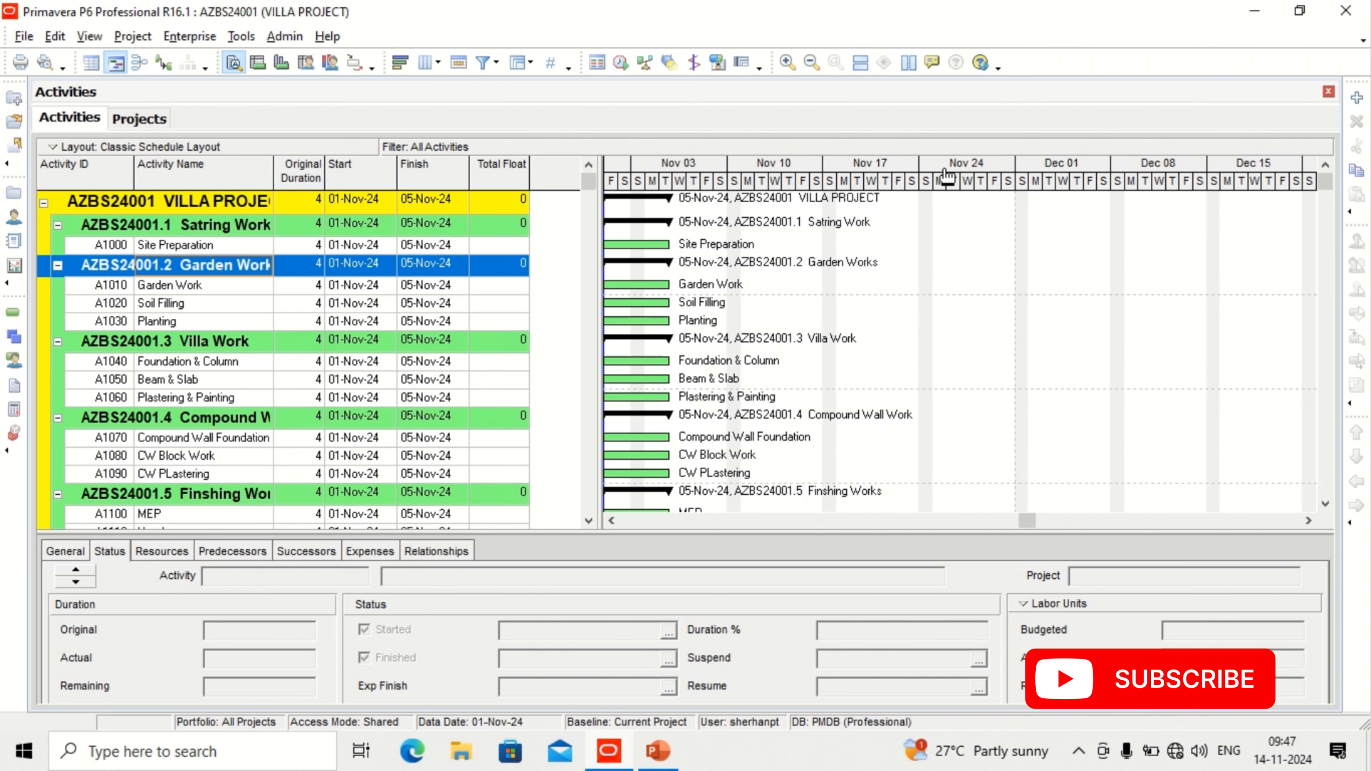
left_click_drag(947, 176, 969, 178)
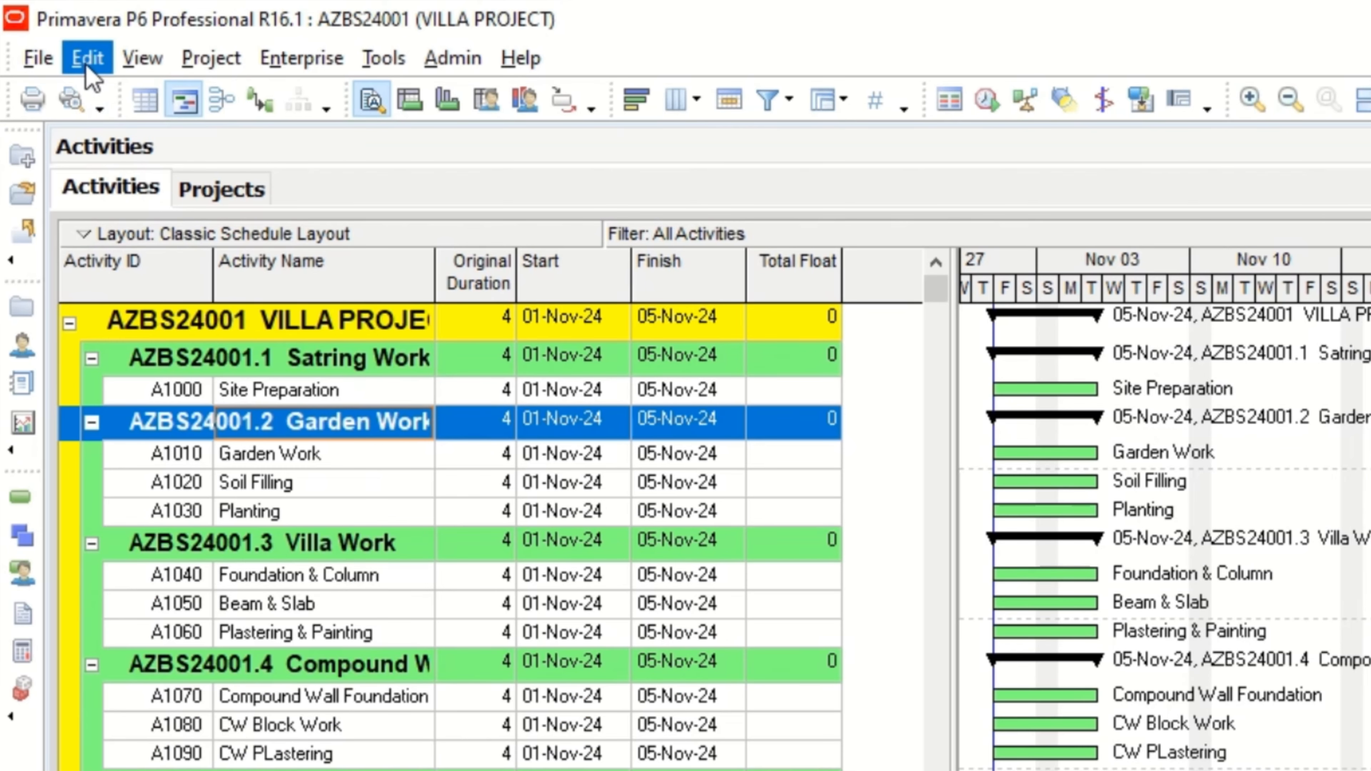
- In the user preferences, set the durations format to Day and show the duration label
left_click(55, 36)
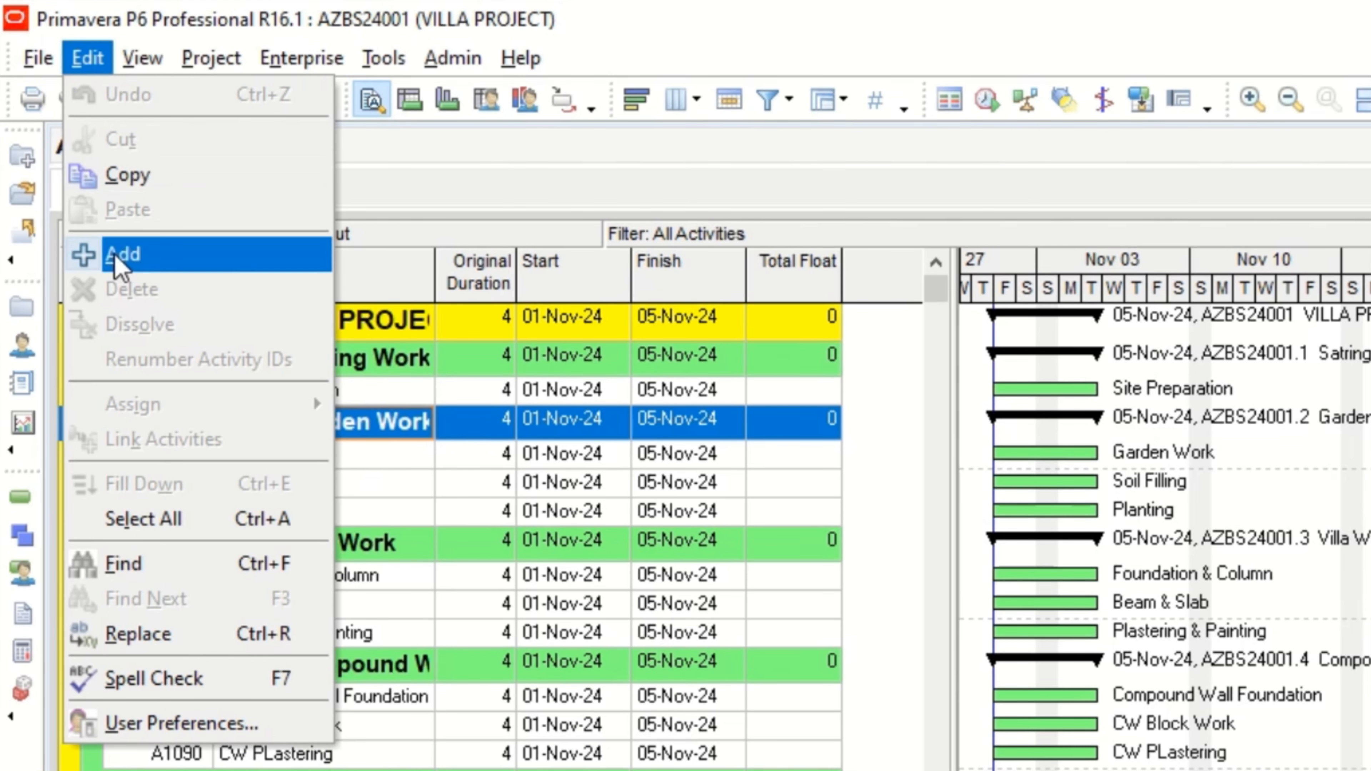
left_click(170, 724)
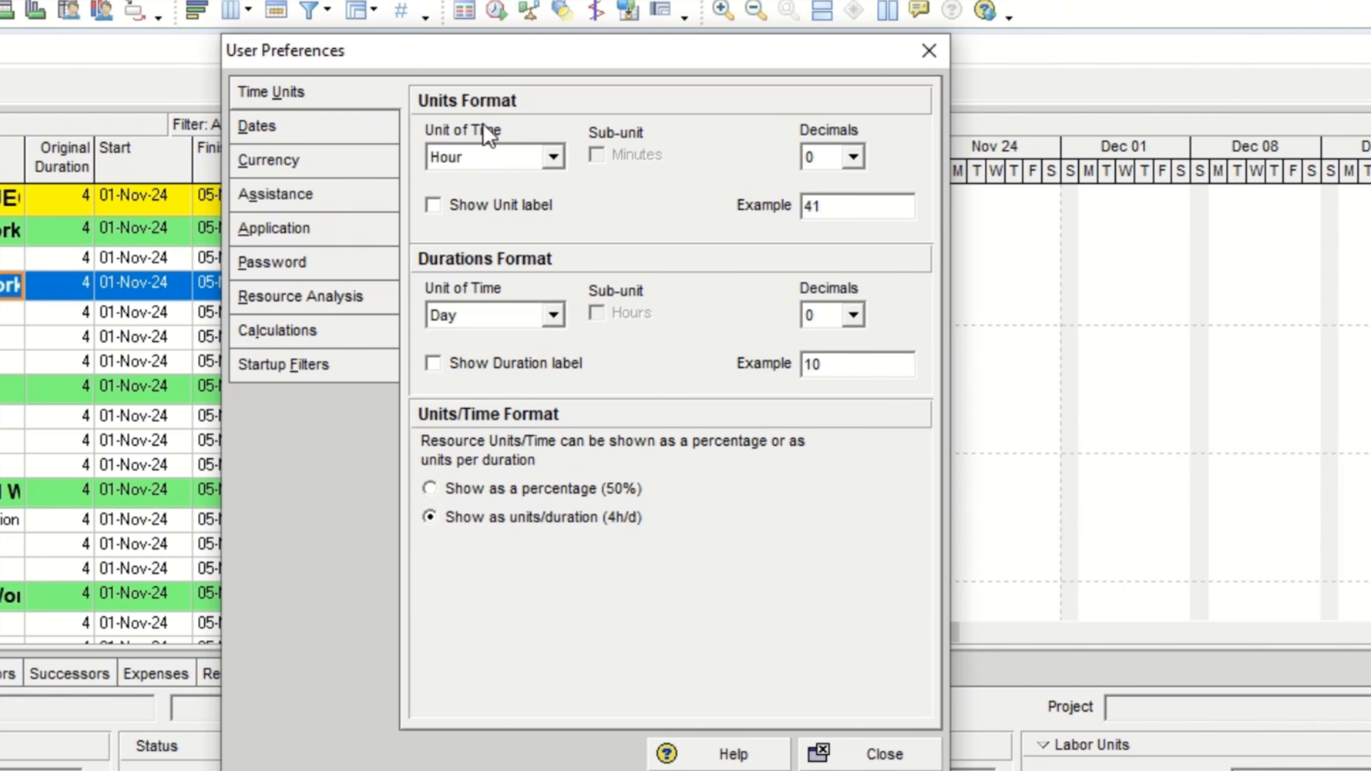
left_click(554, 315)
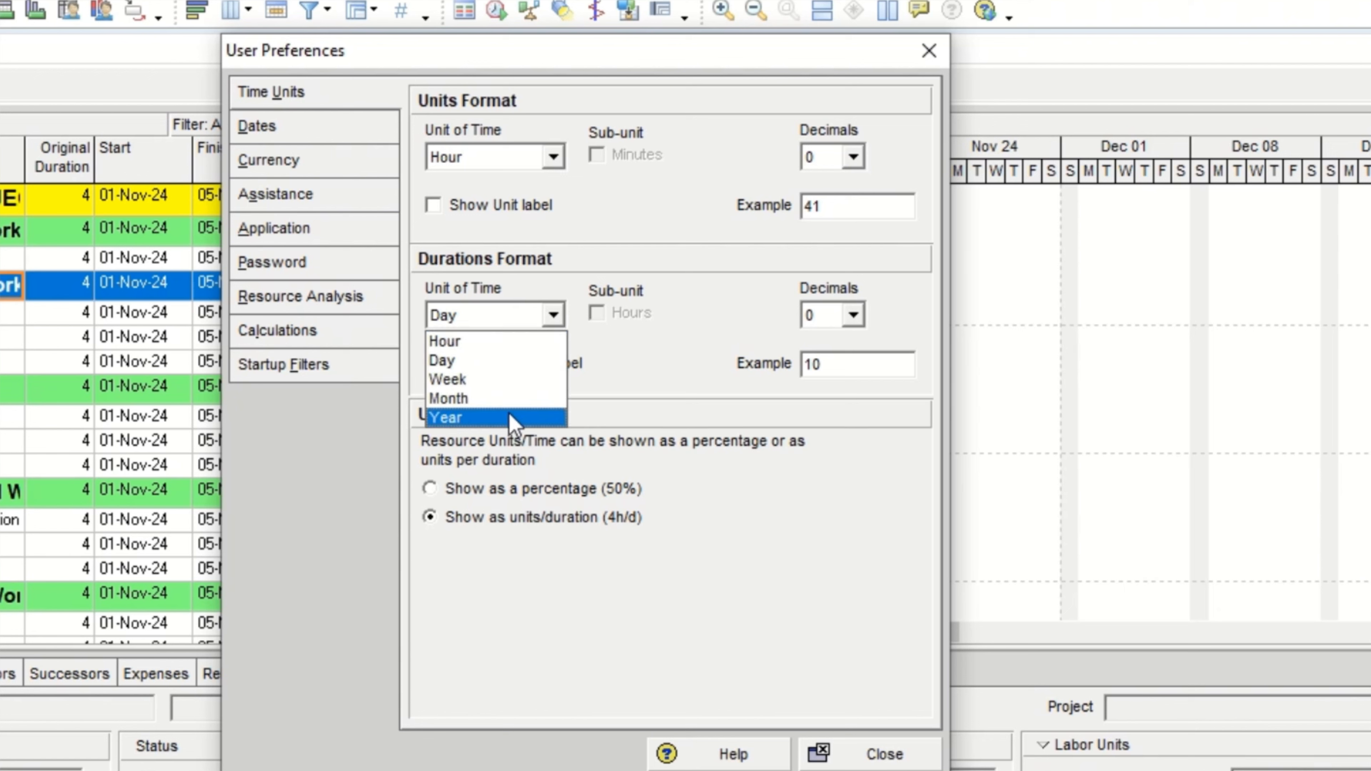
left_click(555, 316)
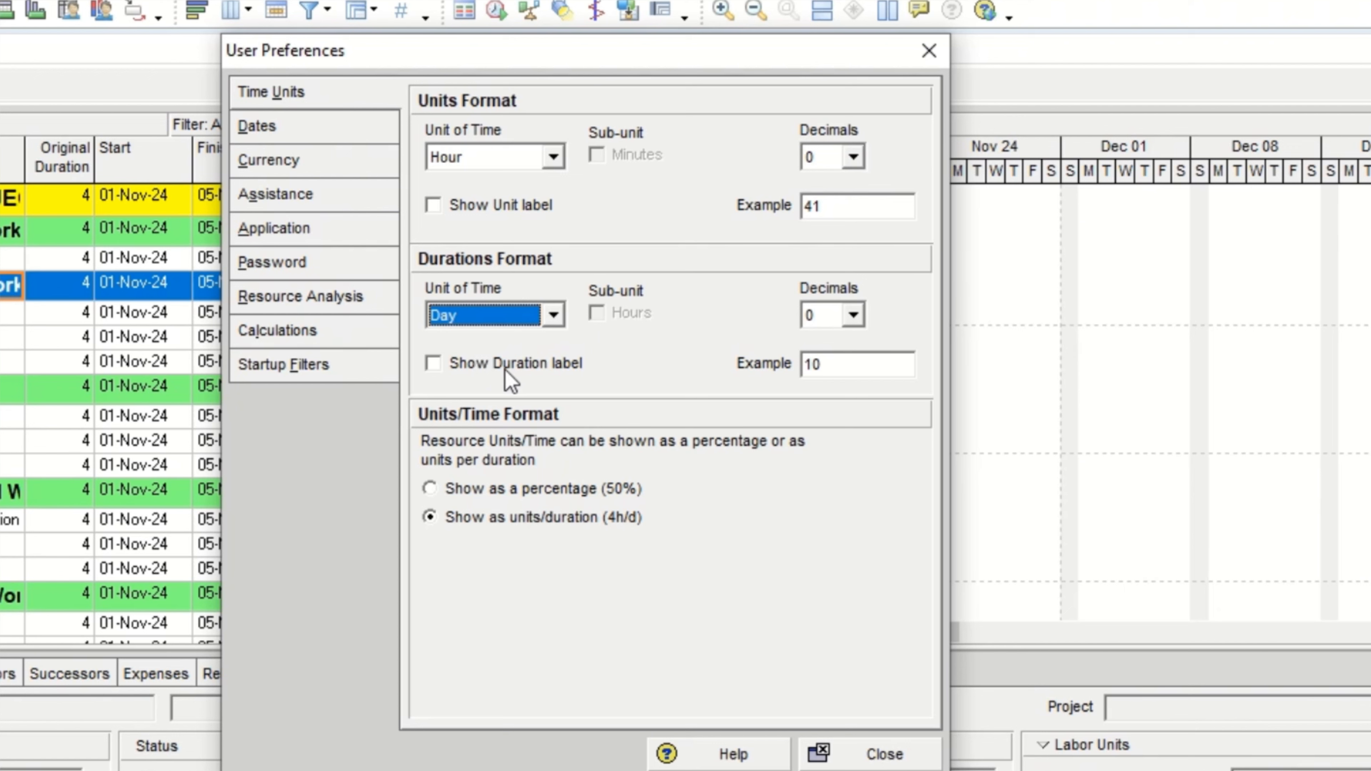
left_click(435, 362)
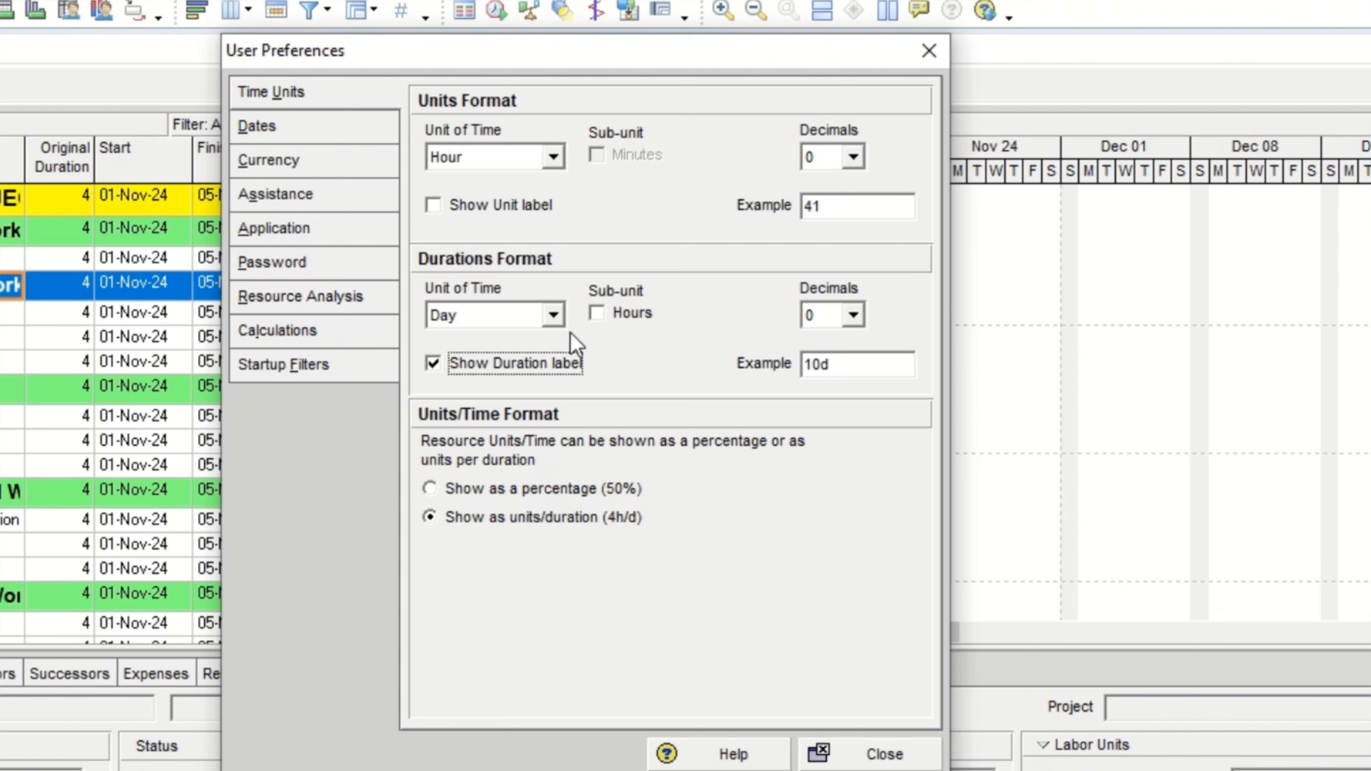
- Try Hour as the durations unit of time, return it to Day and close the user preferences
left_click(555, 317)
left_click(556, 338)
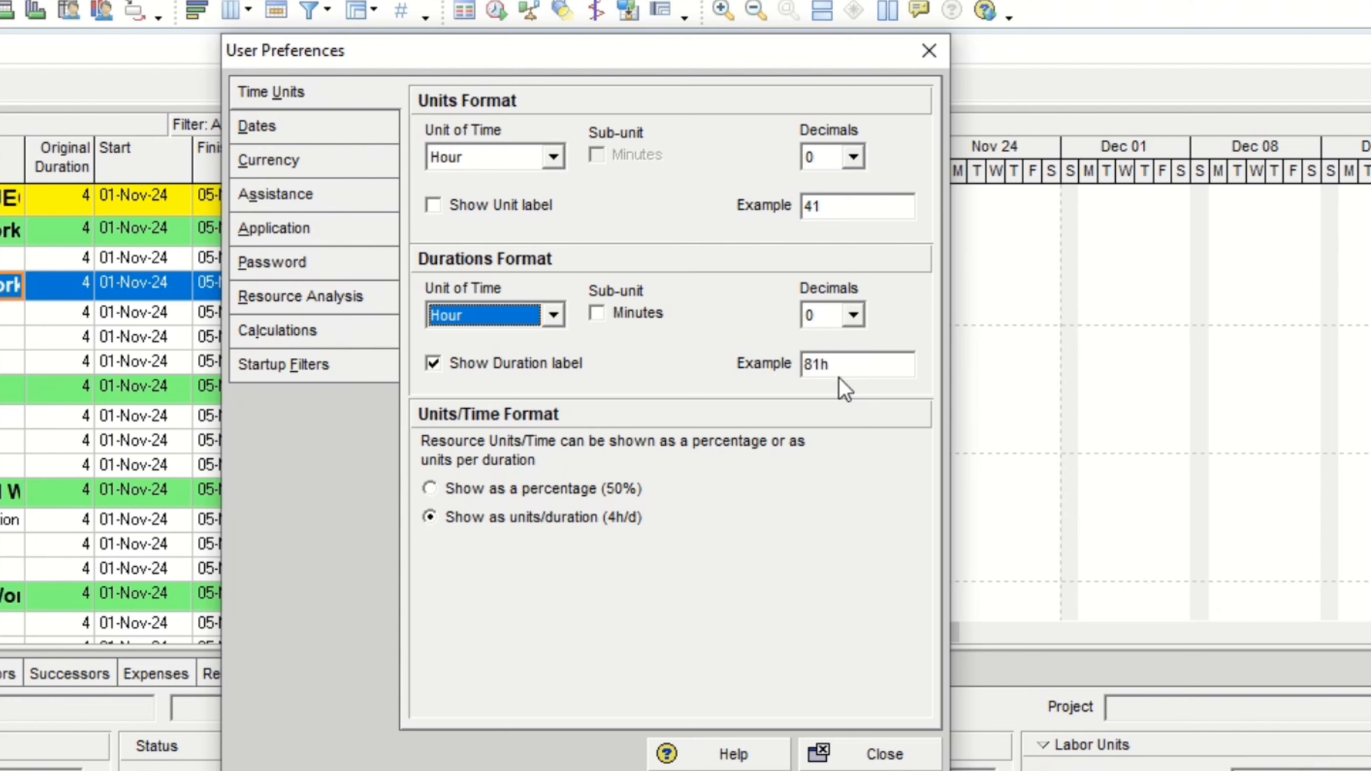
left_click(553, 316)
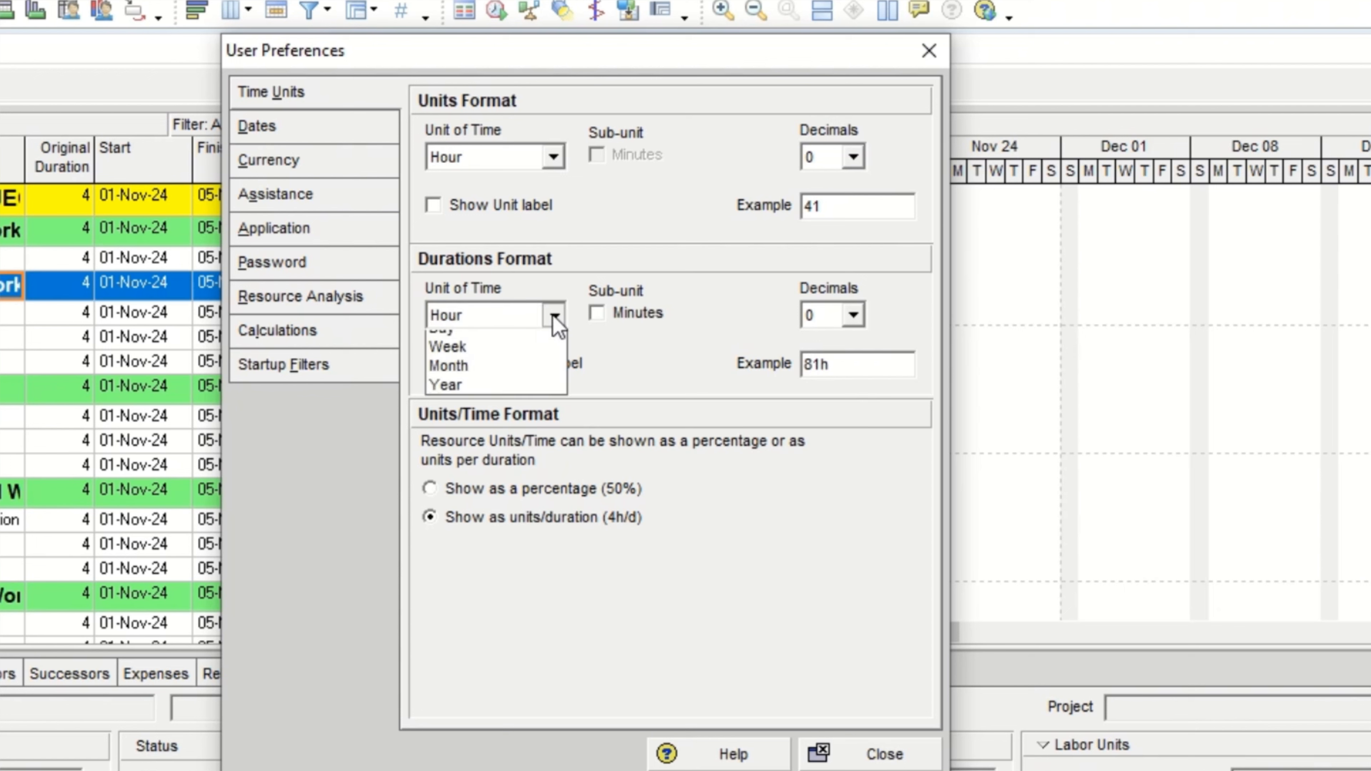
left_click(547, 358)
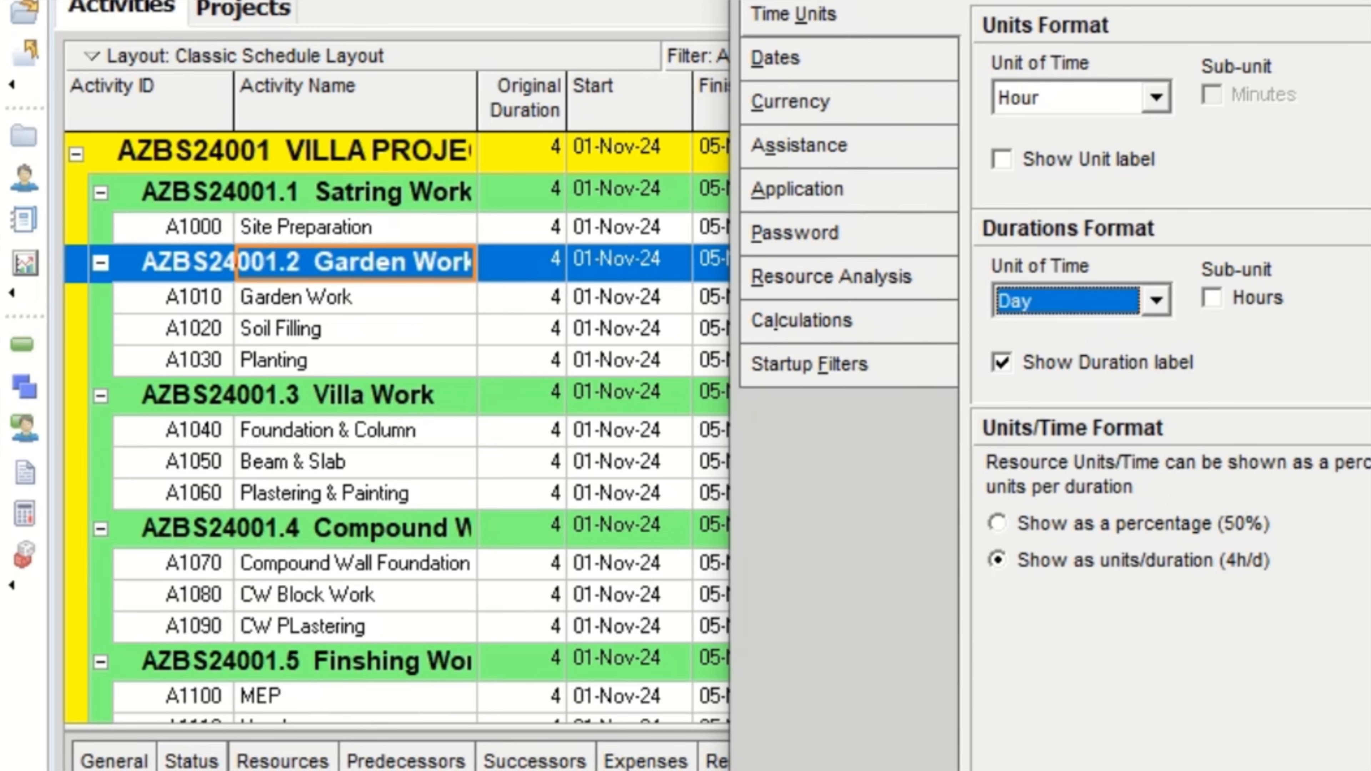
key("Escape")
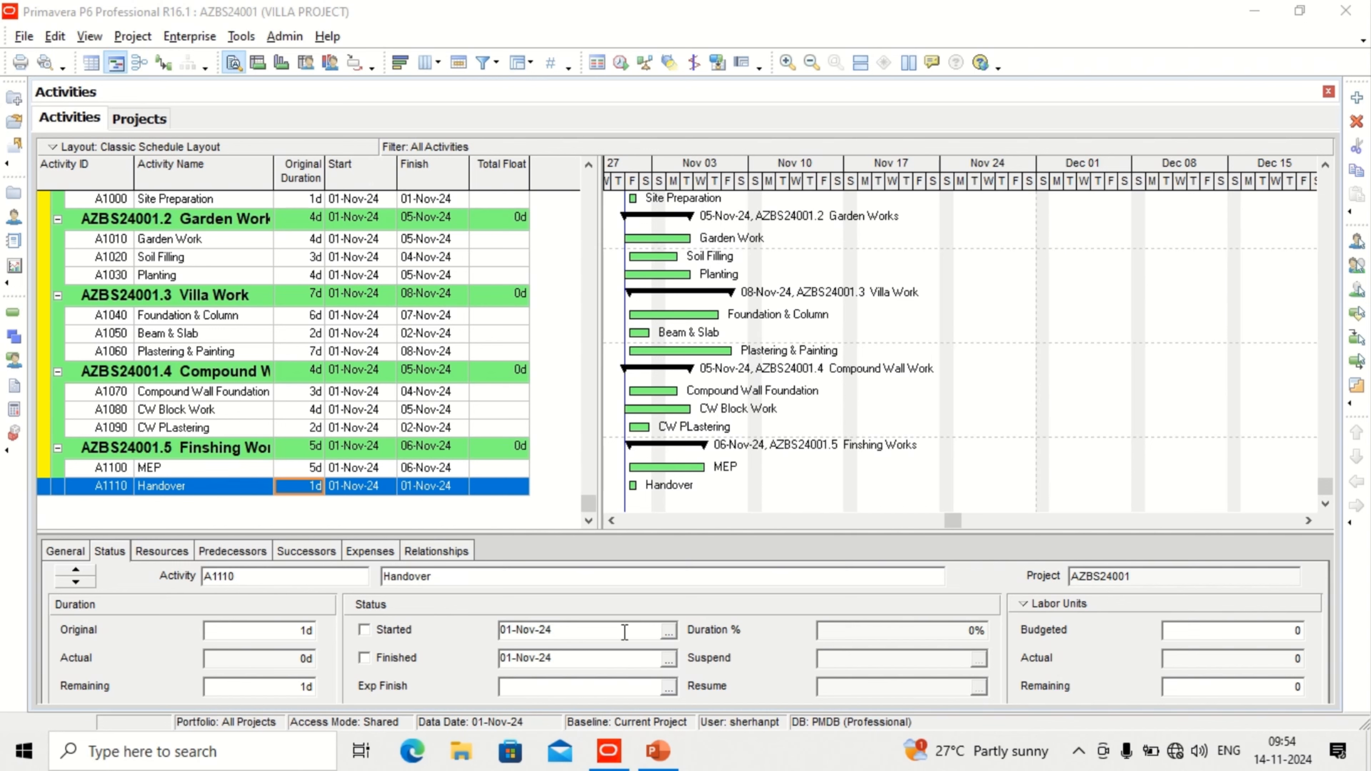
- Enlarge the activity details area and show the Handover activity's predecessor and successor relationships
left_click(436, 551)
left_click_drag(436, 533, 436, 412)
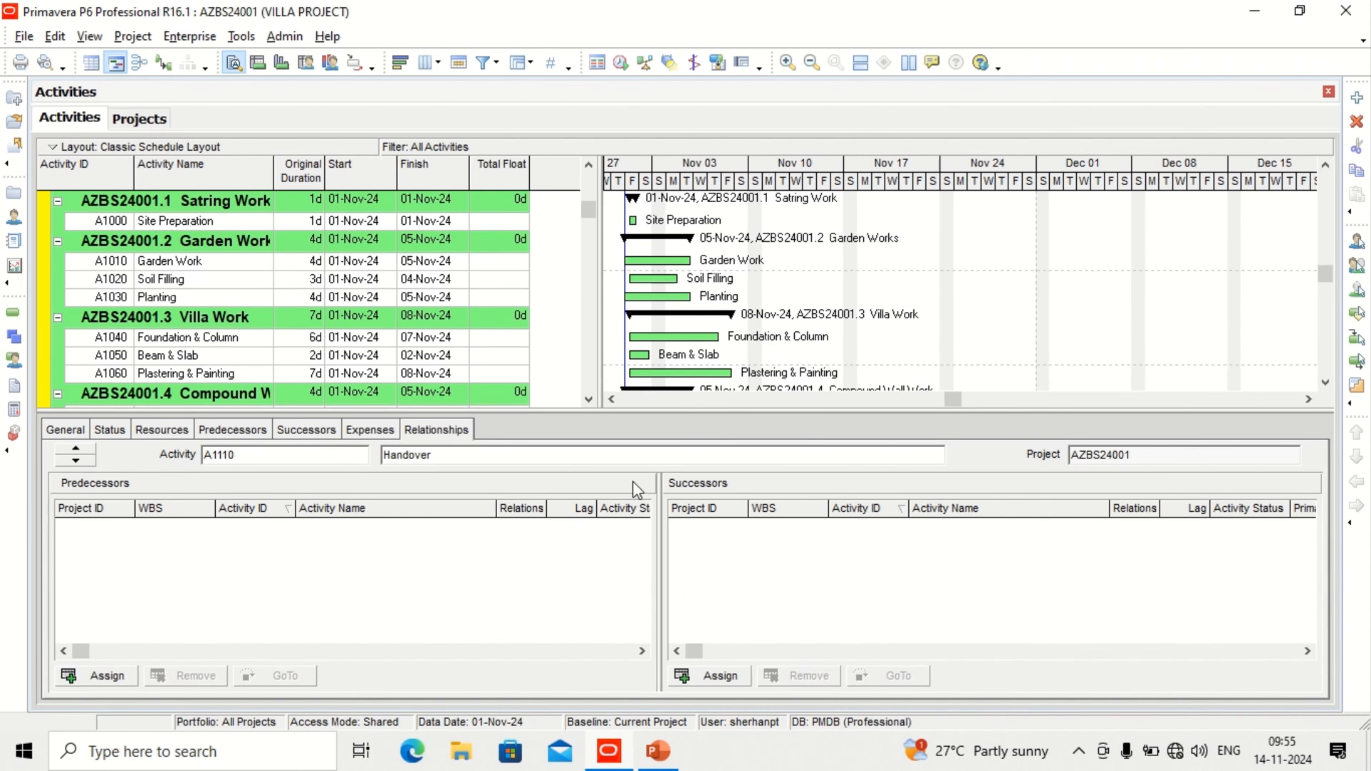
left_click_drag(636, 418, 647, 455)
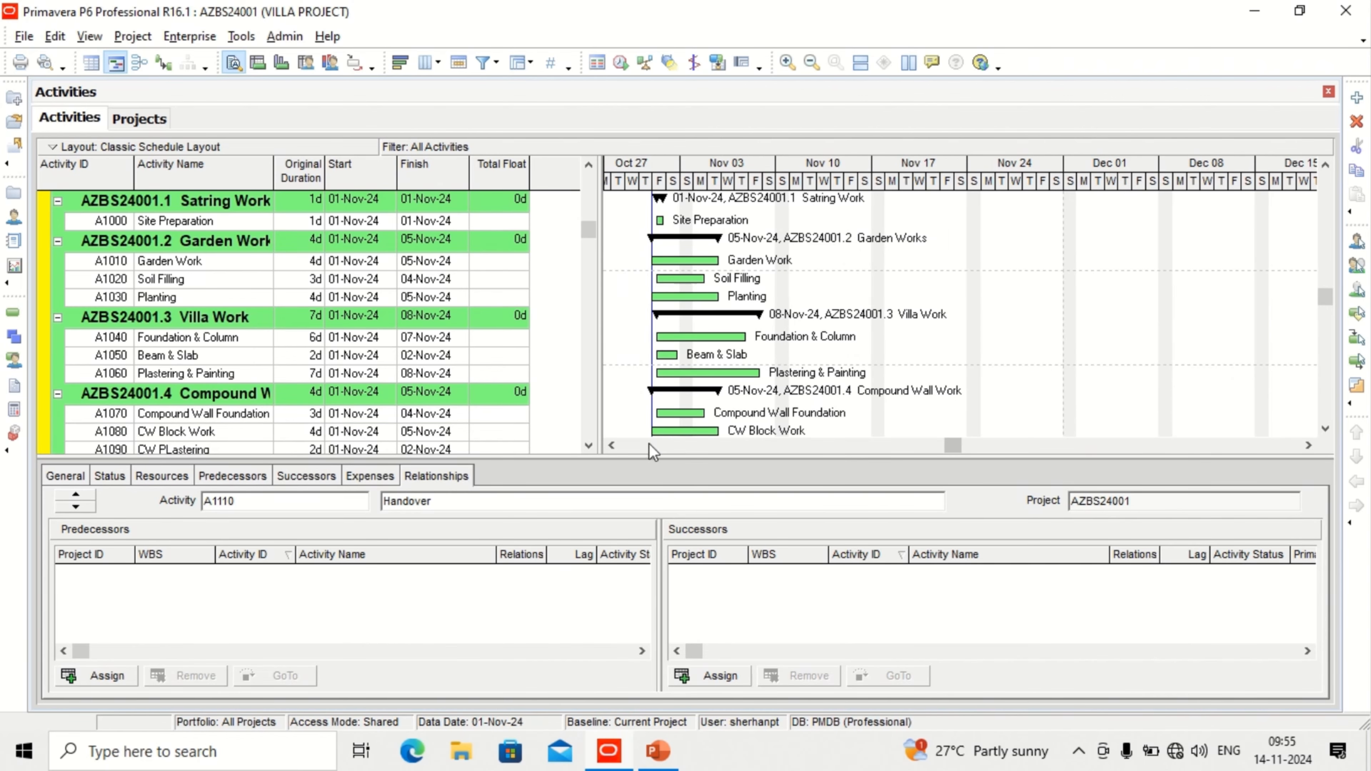
left_click(174, 476)
left_click(278, 476)
left_click(286, 478)
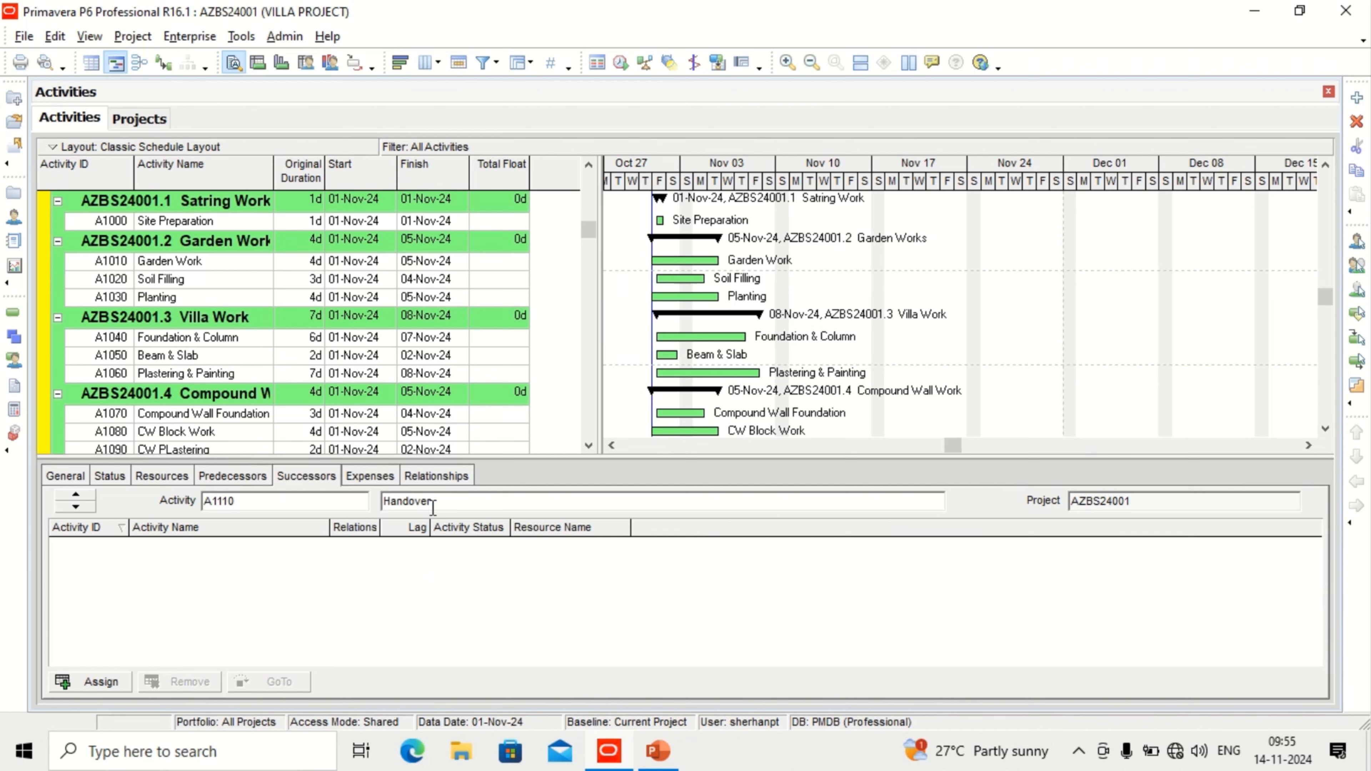
left_click(436, 476)
- Remove Relationships from the displayed sections of the activity details
right_click(937, 476)
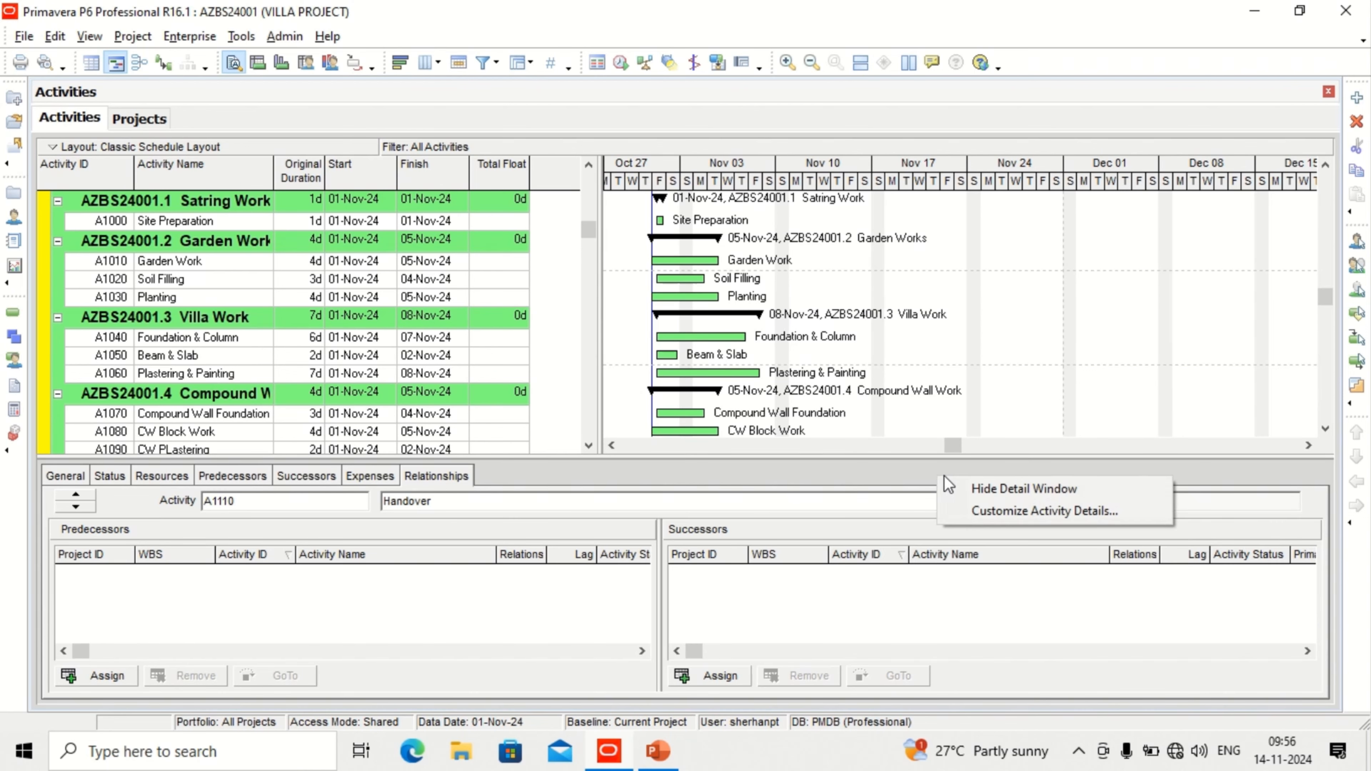
left_click(991, 513)
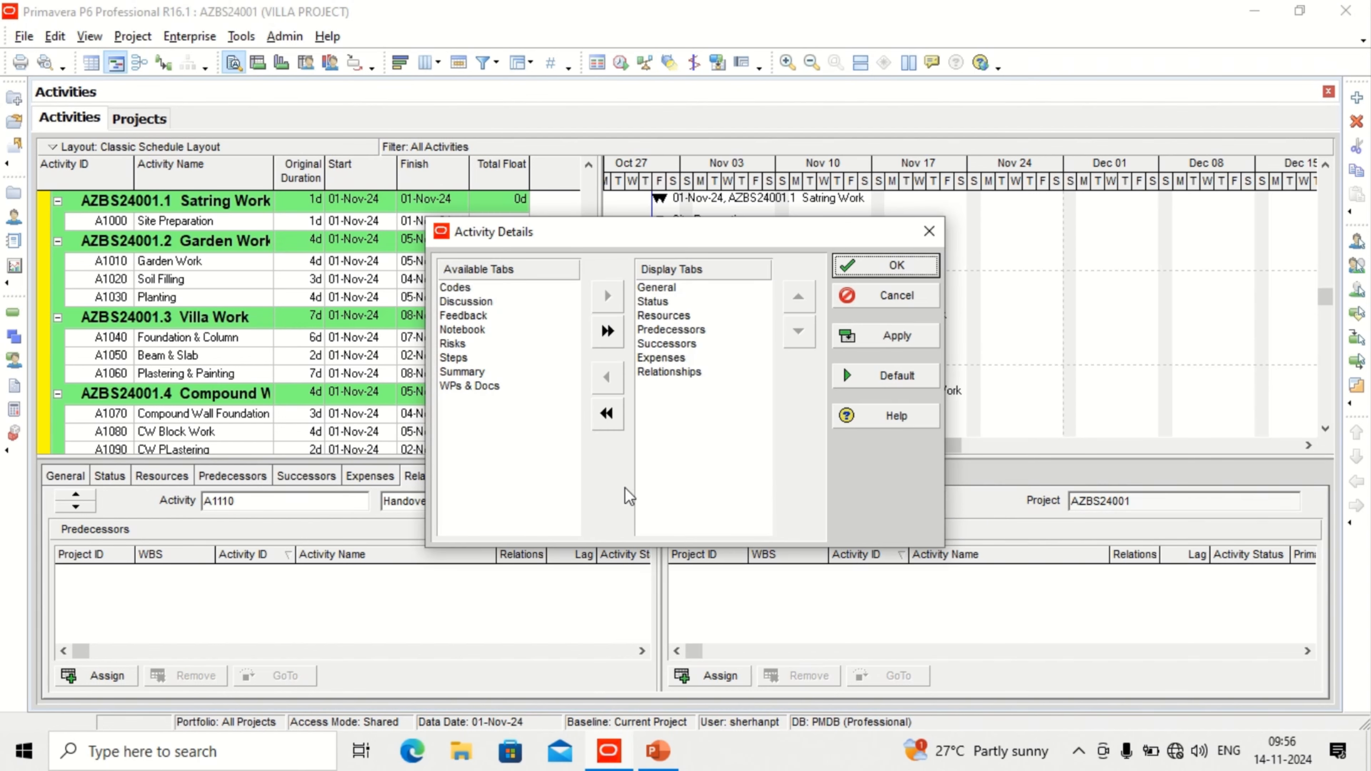
double_click(674, 373)
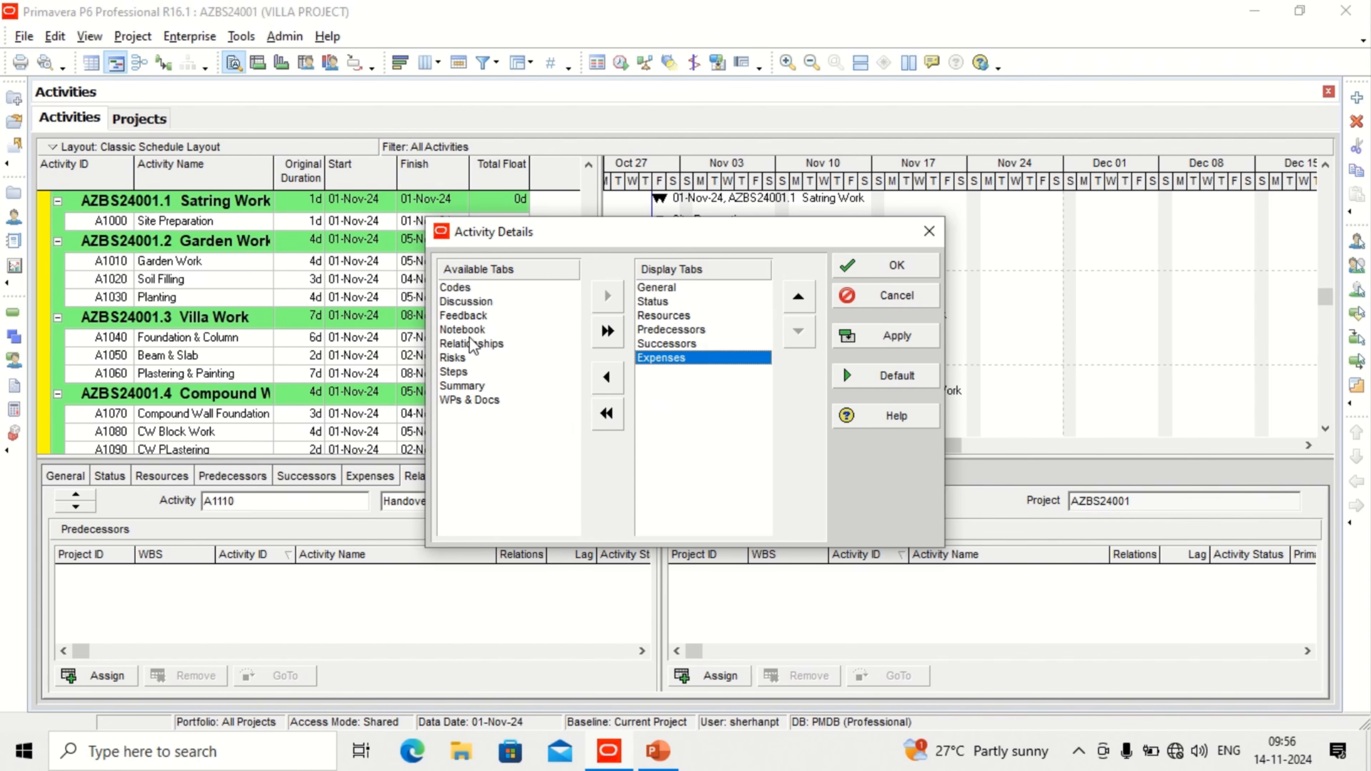
left_click(896, 266)
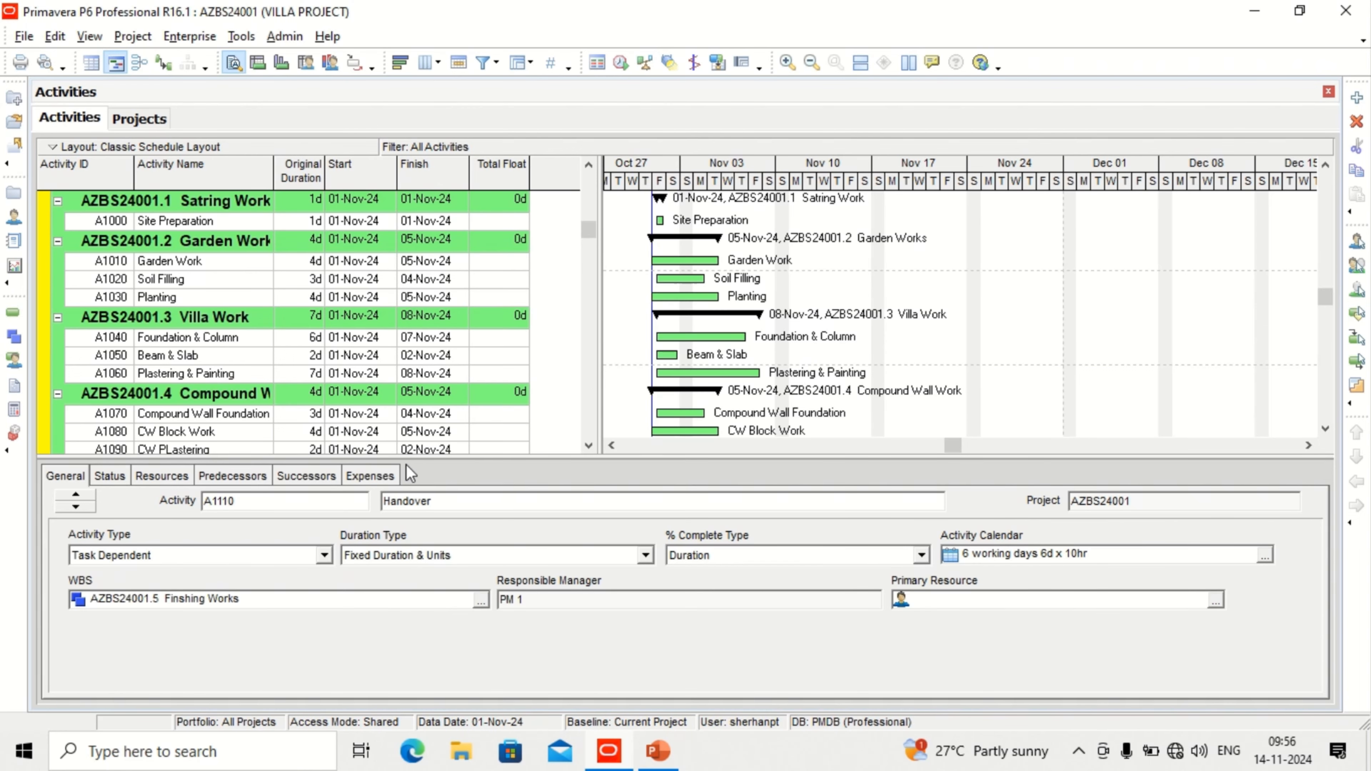
- Add Relationships to the displayed sections of the activity details and show it for the Handover activity
right_click(724, 475)
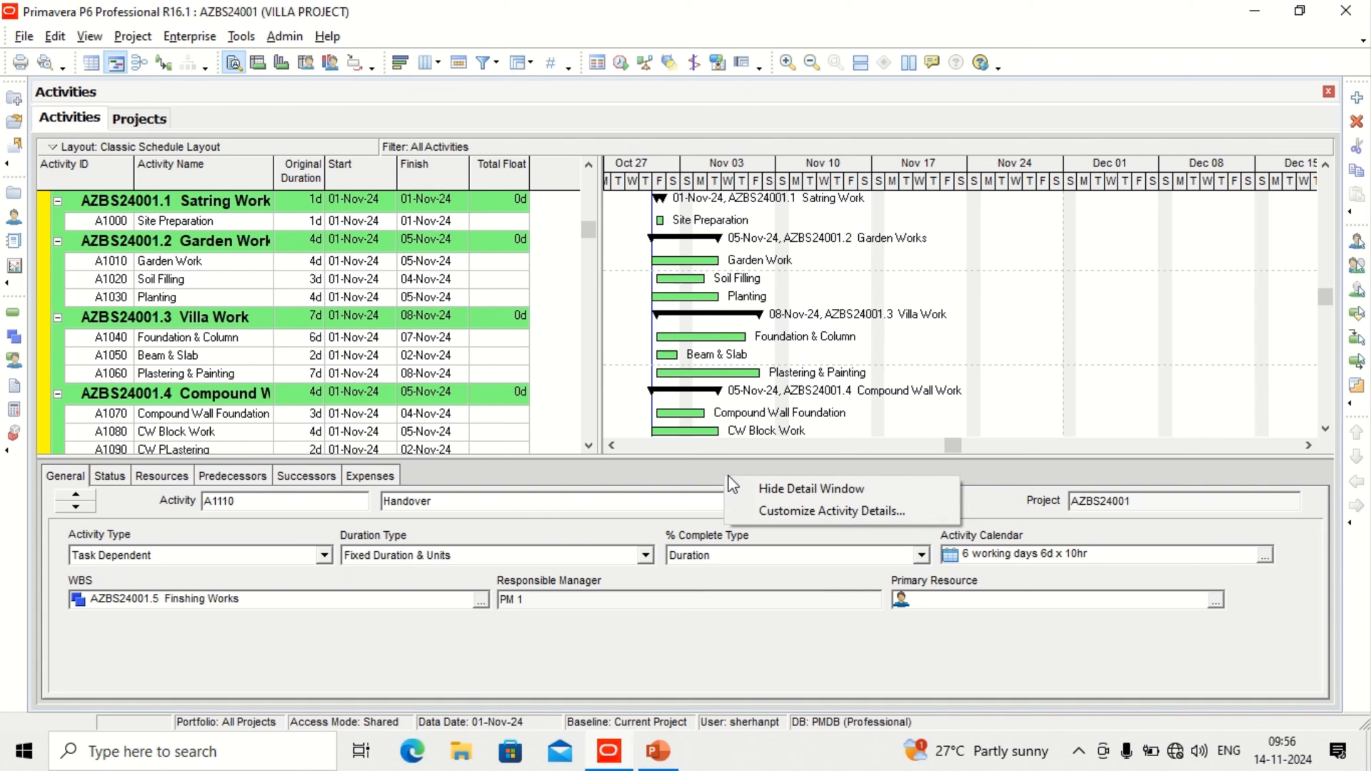
left_click(778, 504)
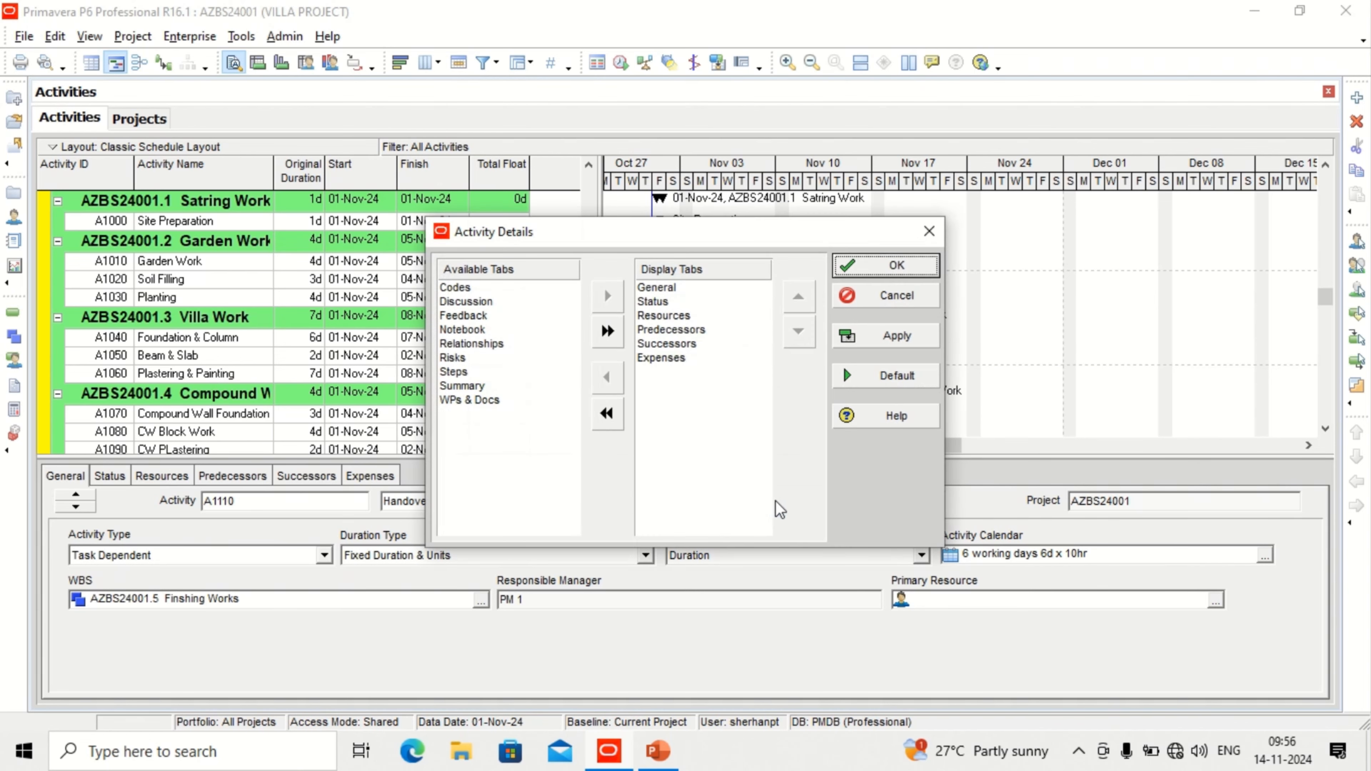
left_click(480, 345)
left_click(607, 296)
left_click(903, 281)
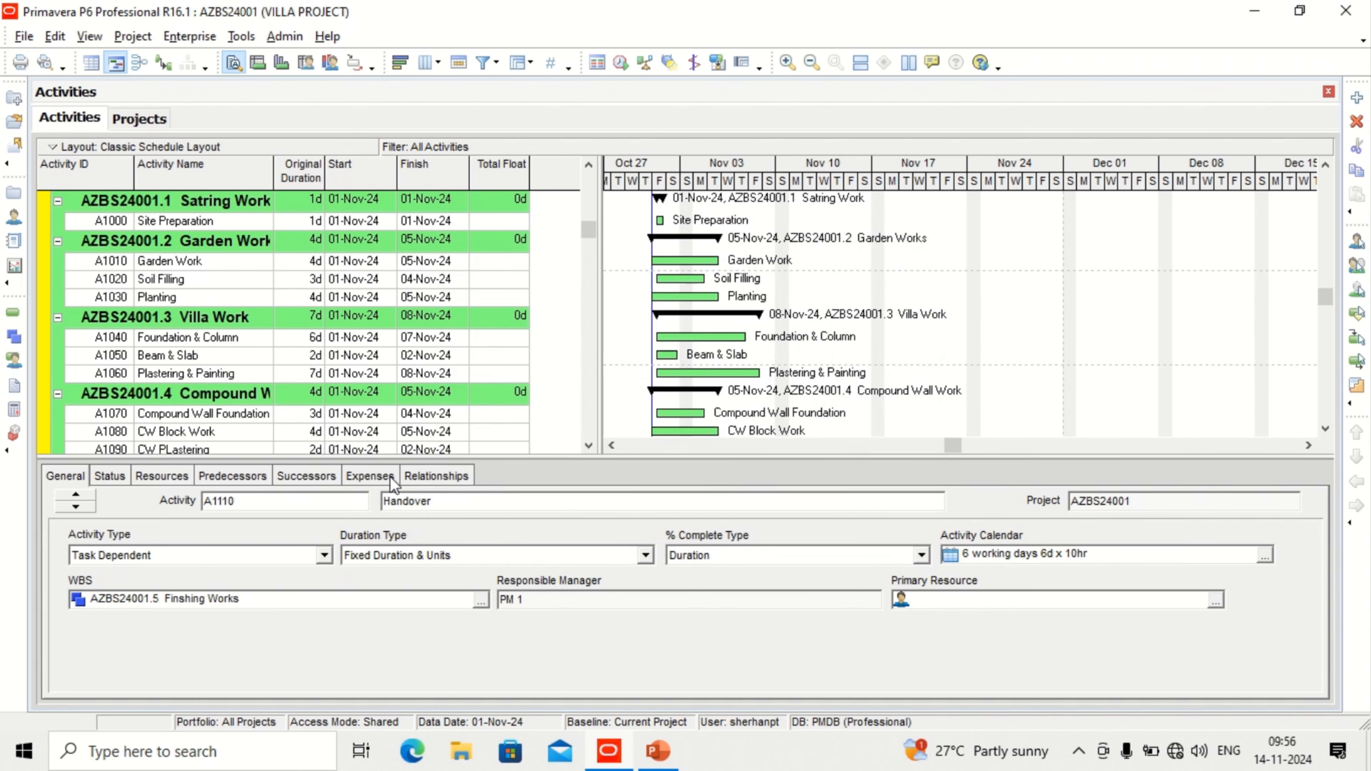
left_click(435, 479)
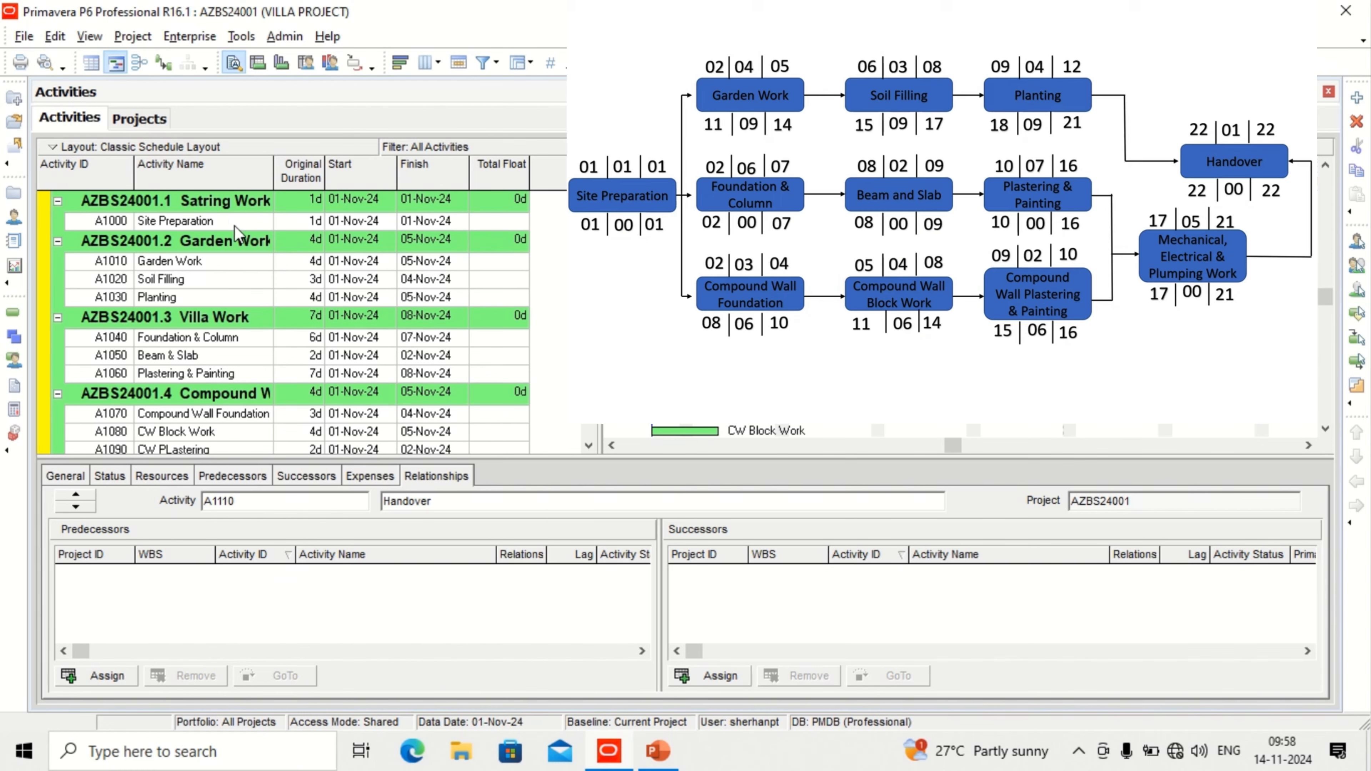
- Assign Garden Work as a successor of the Site Preparation activity, enlarging the successor list for easier selection
left_click(213, 226)
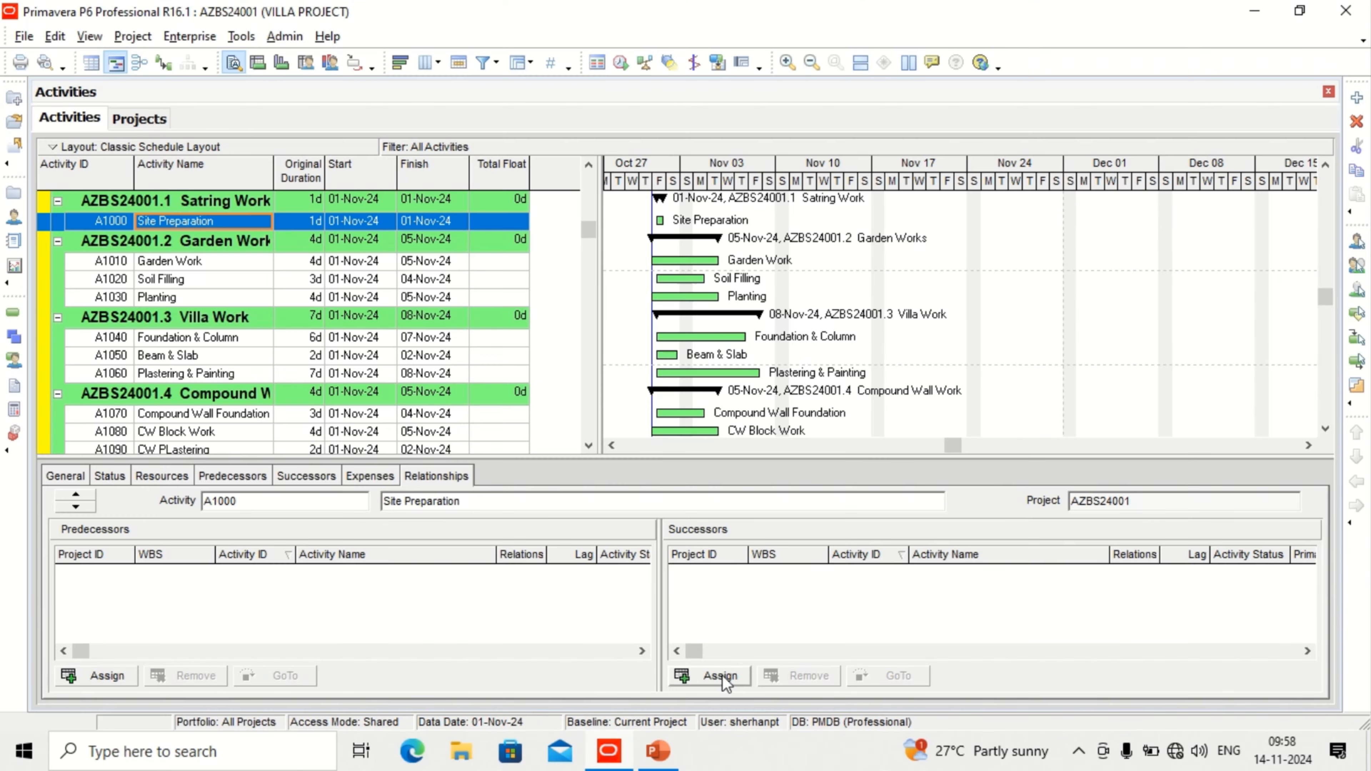
left_click(220, 669)
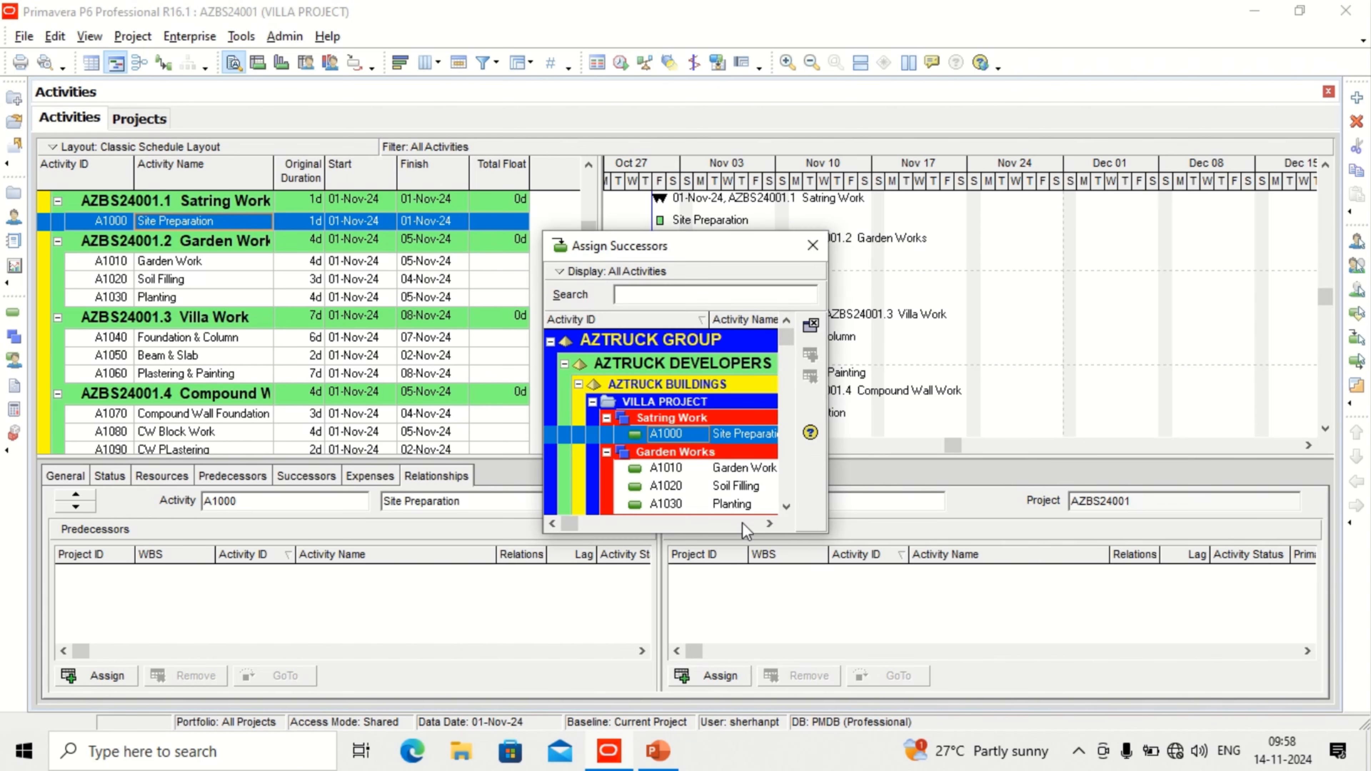
left_click_drag(826, 529, 1174, 615)
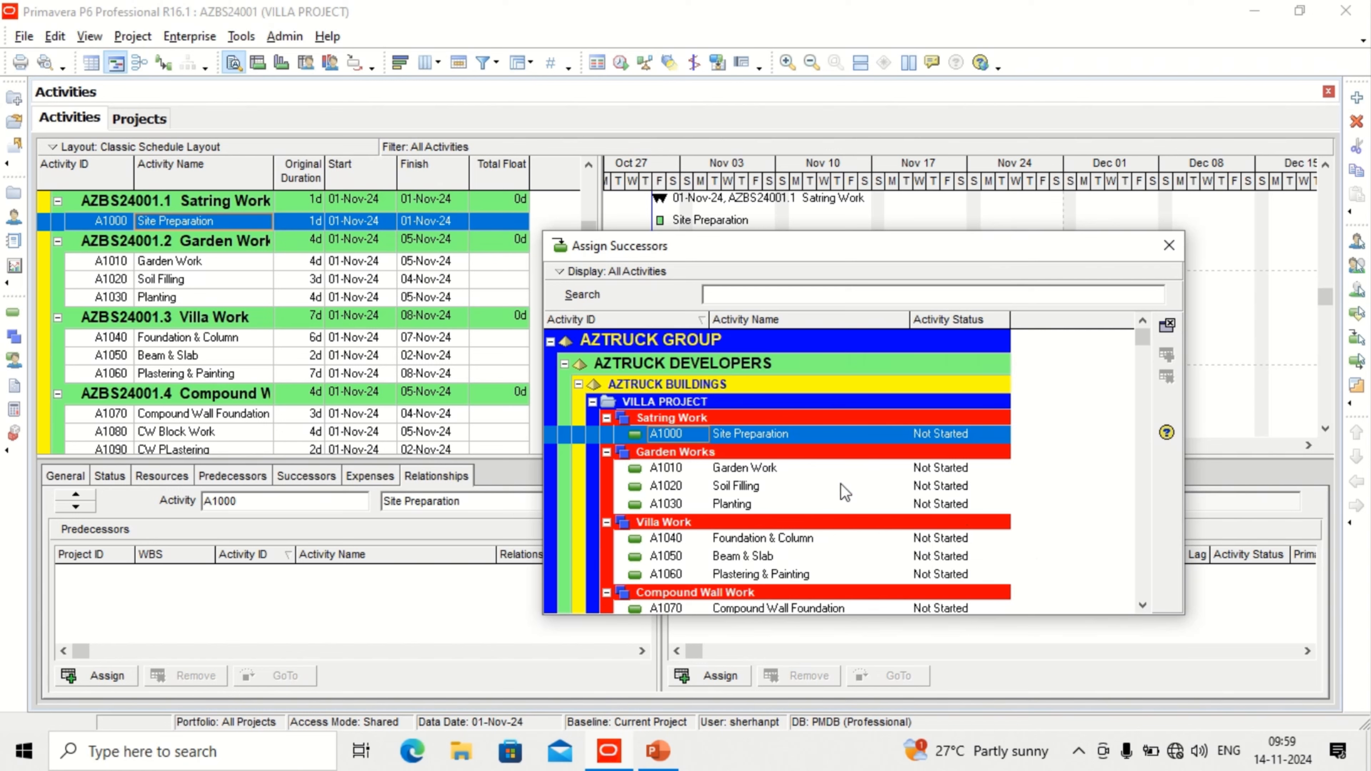
left_click(774, 467, "ctrl")
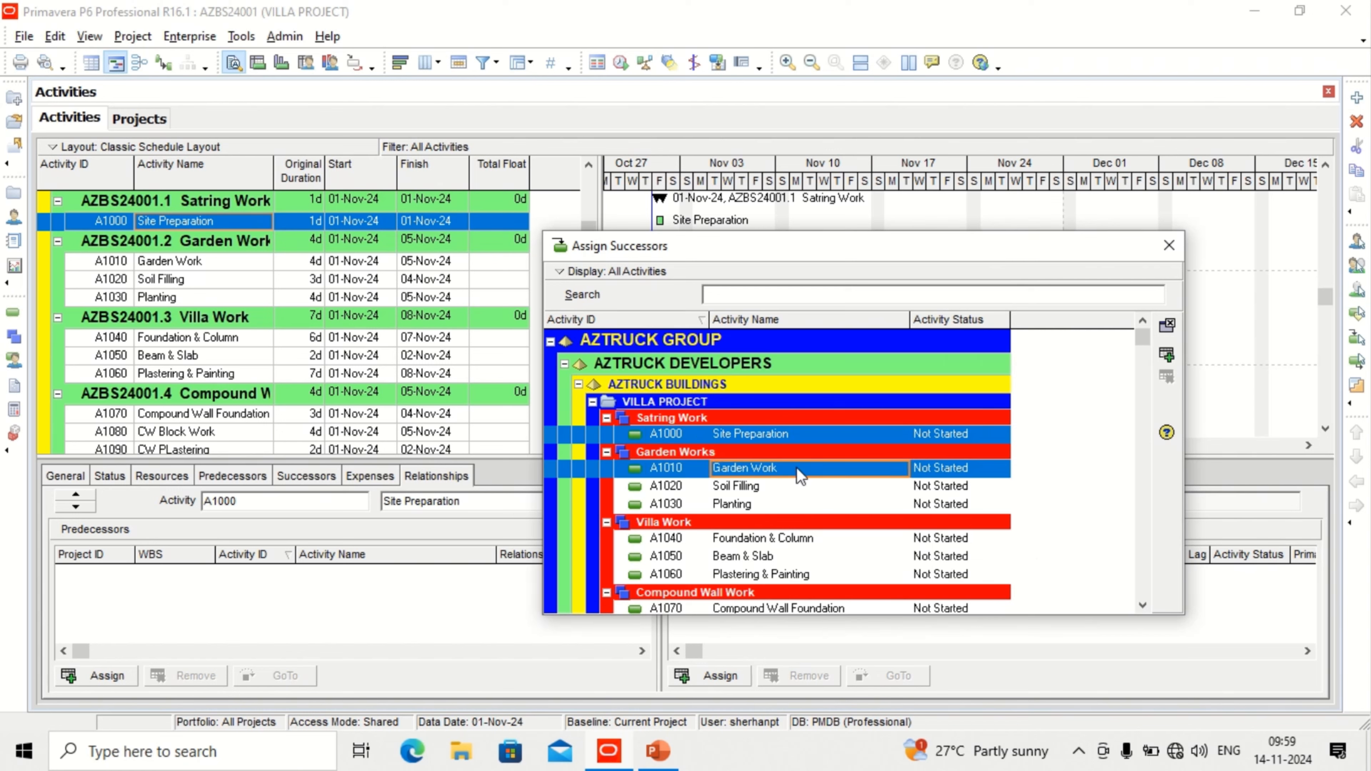
left_click(1166, 361)
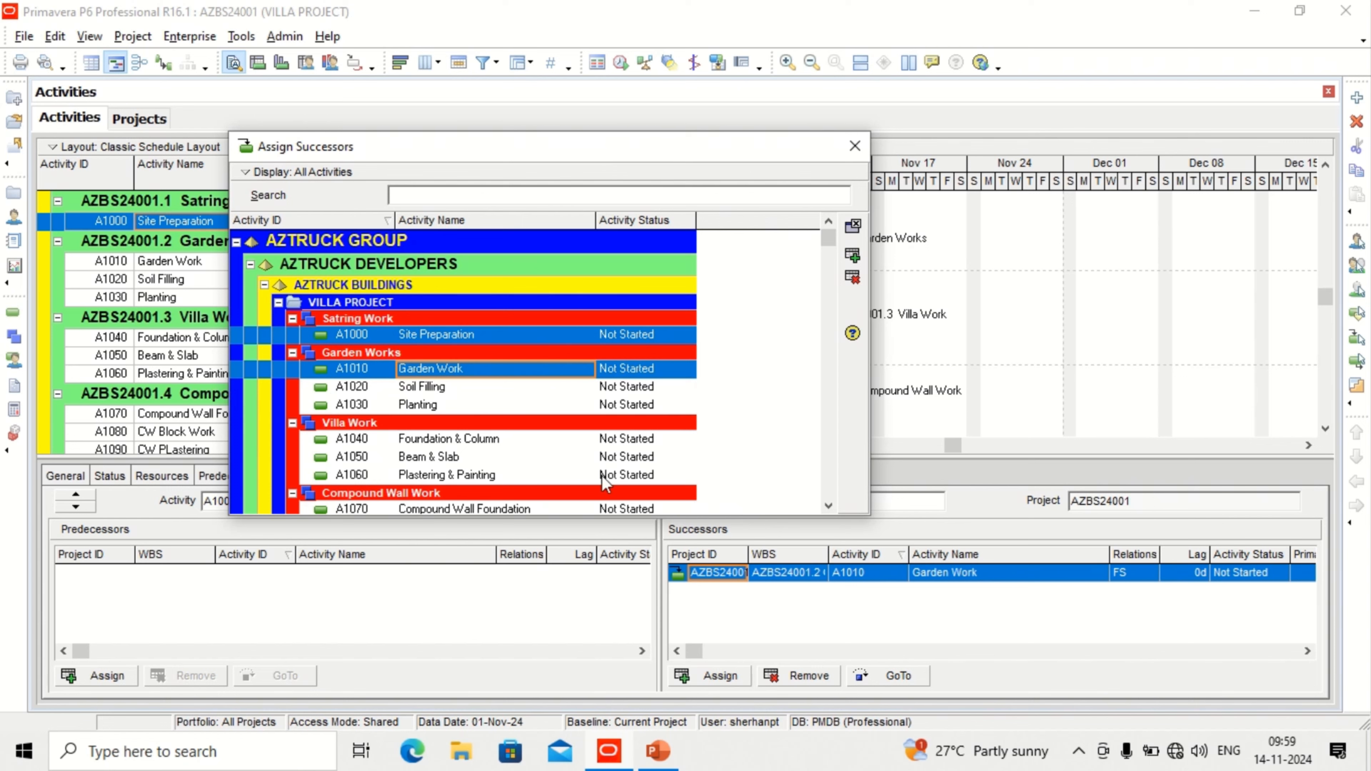
- Add Foundation & Column and Compound Wall Foundation as further successors of Site Preparation and close the successor list
double_click(474, 440)
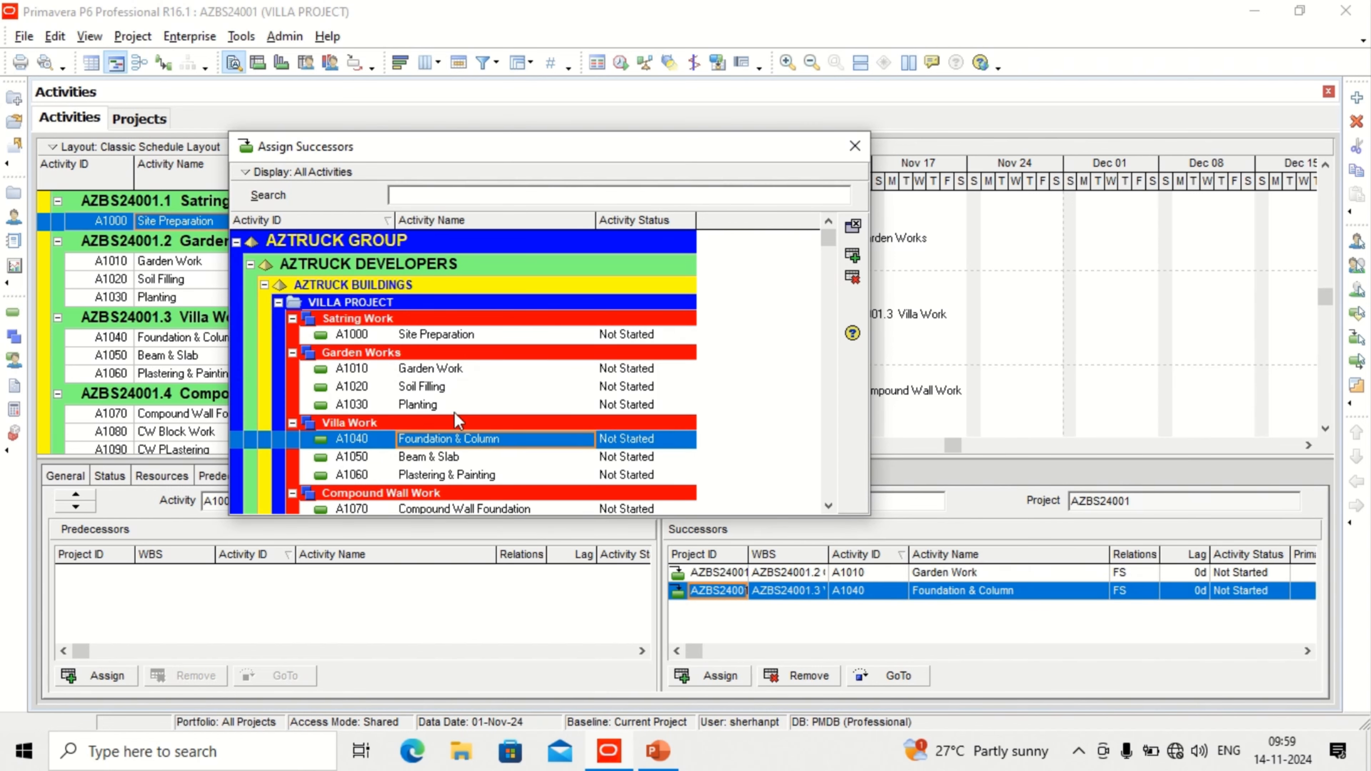
scroll(455, 416, "down", 1)
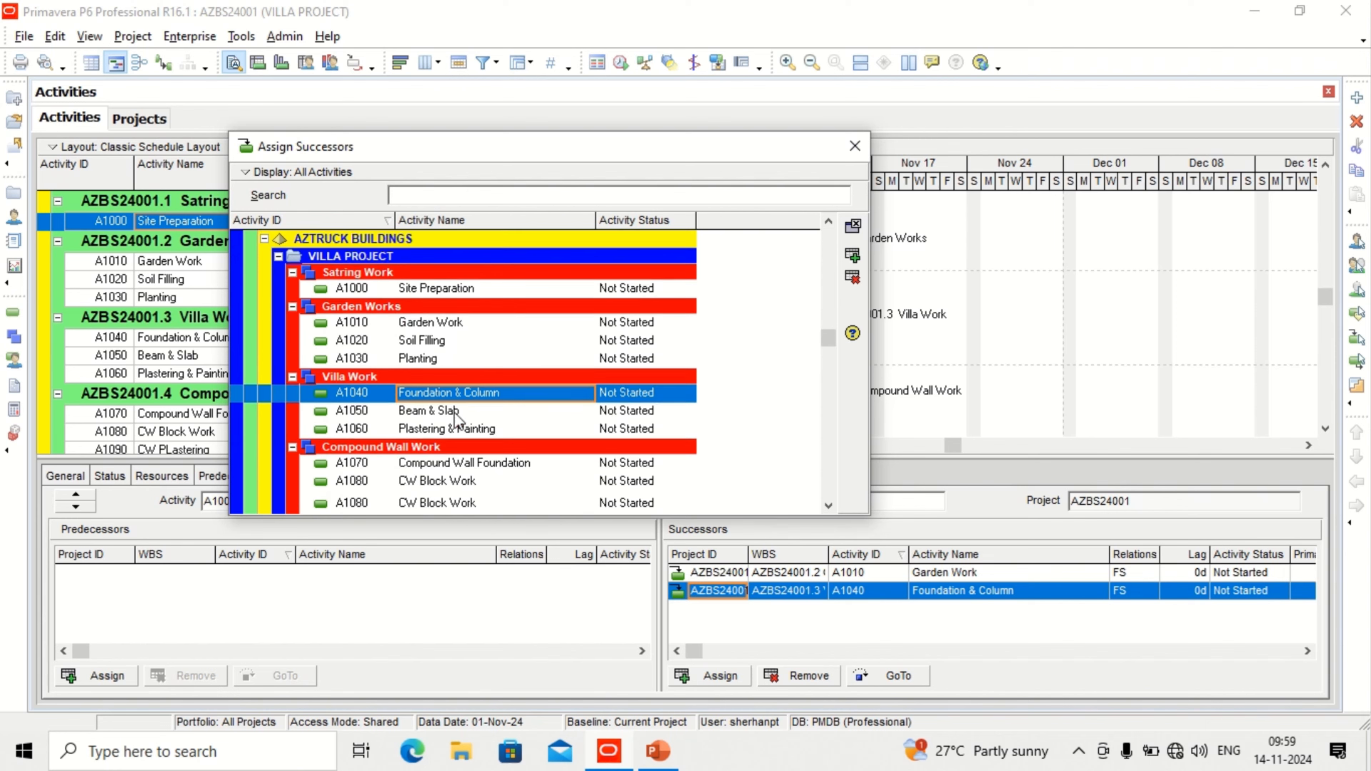
double_click(455, 462)
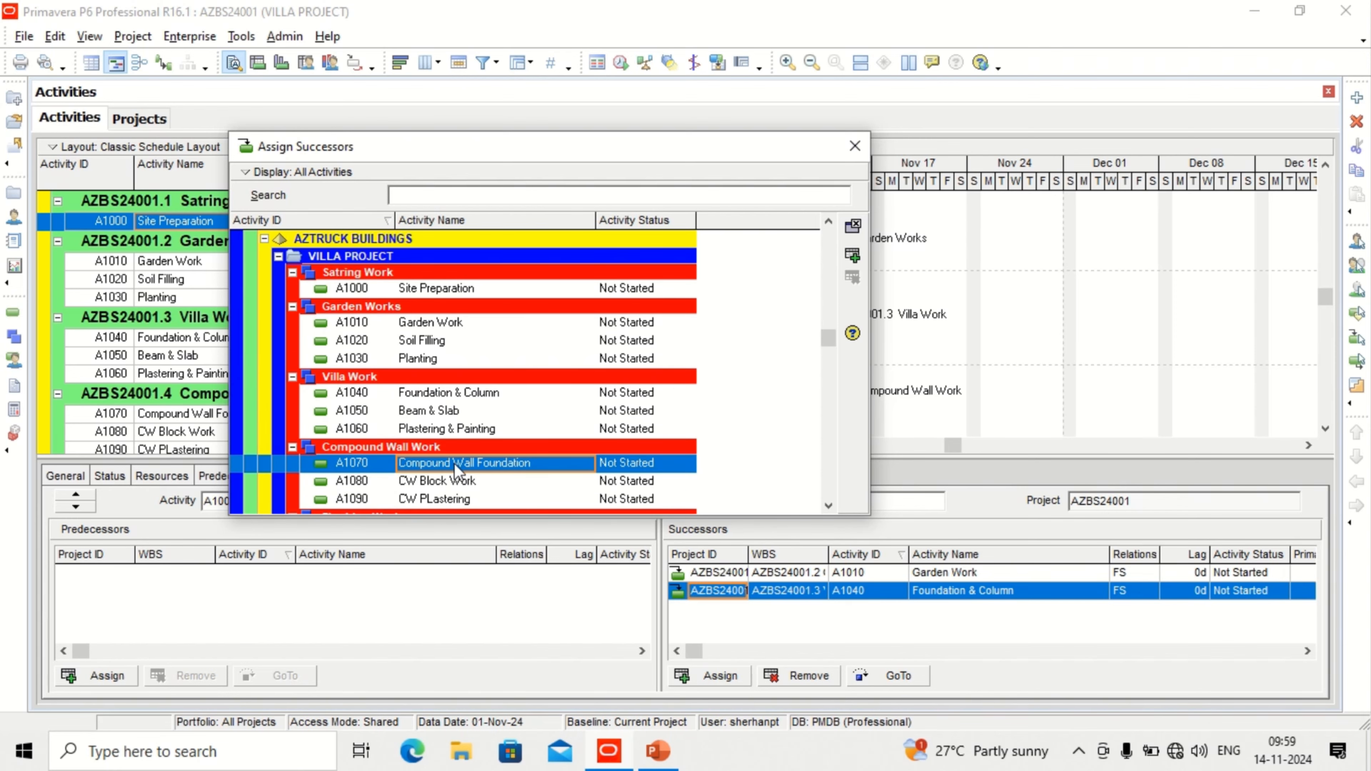
left_click(854, 147)
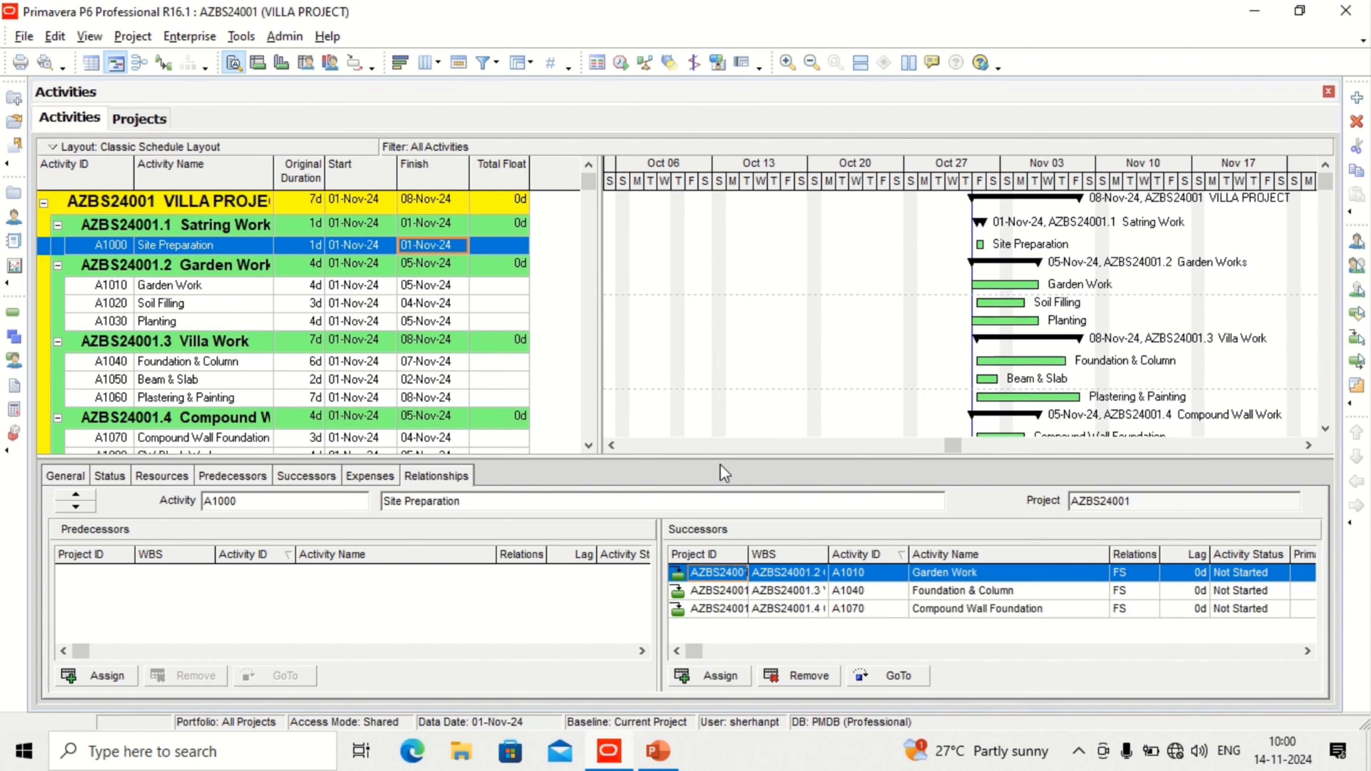
- Remove the Garden Work, Foundation & Column and Compound Wall Foundation successors from Site Preparation
left_click(778, 671)
left_click(647, 409)
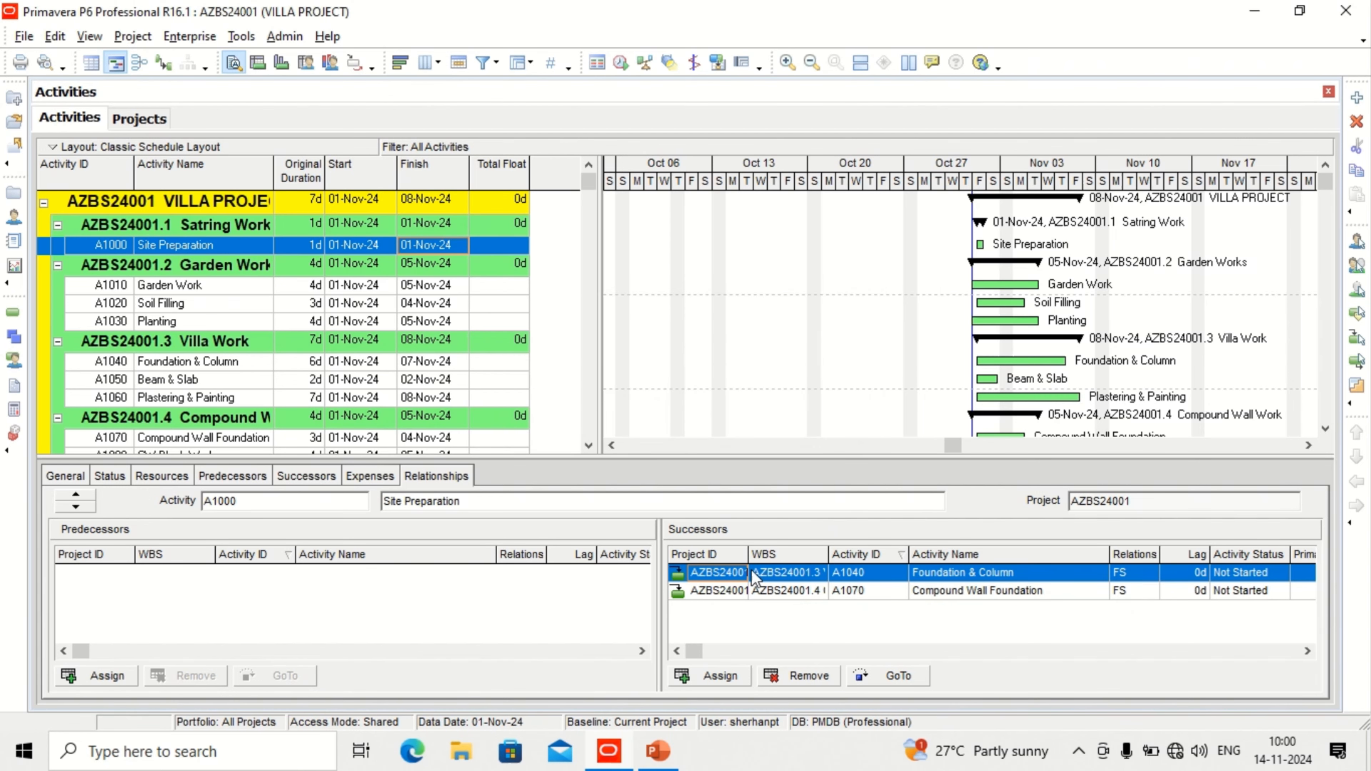
left_click(770, 590)
left_click(774, 570, "shift")
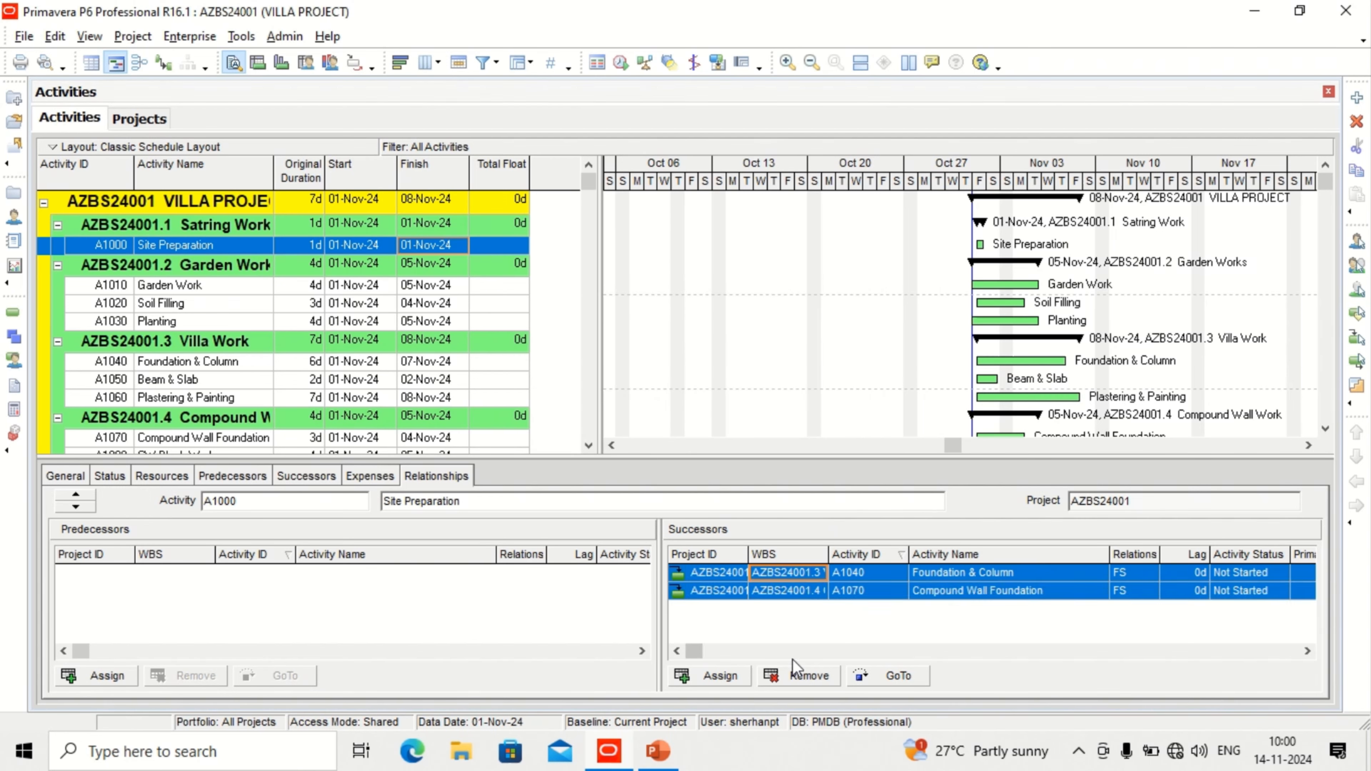
left_click(796, 677)
left_click(653, 406)
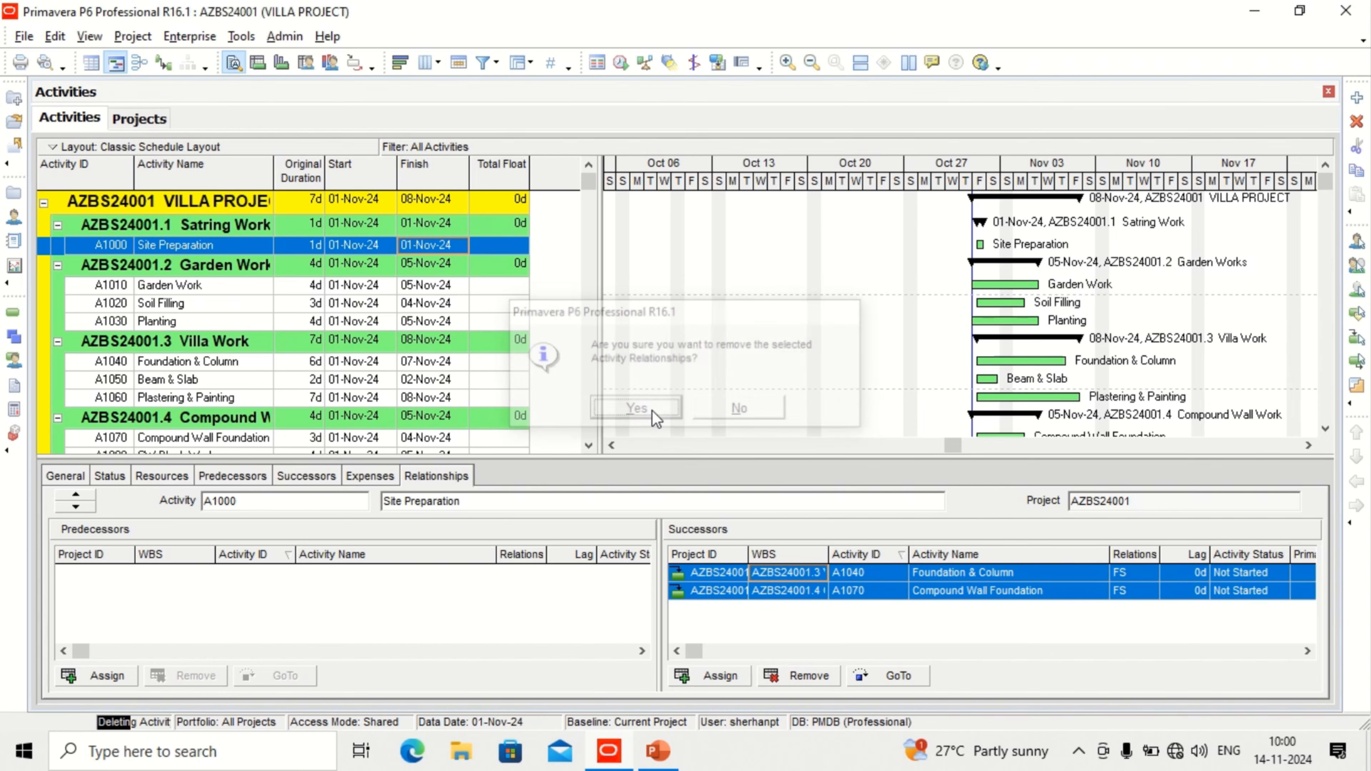
- Assign Garden Work, Foundation & Column and Compound Wall Foundation together as successors of Site Preparation
left_click(717, 677)
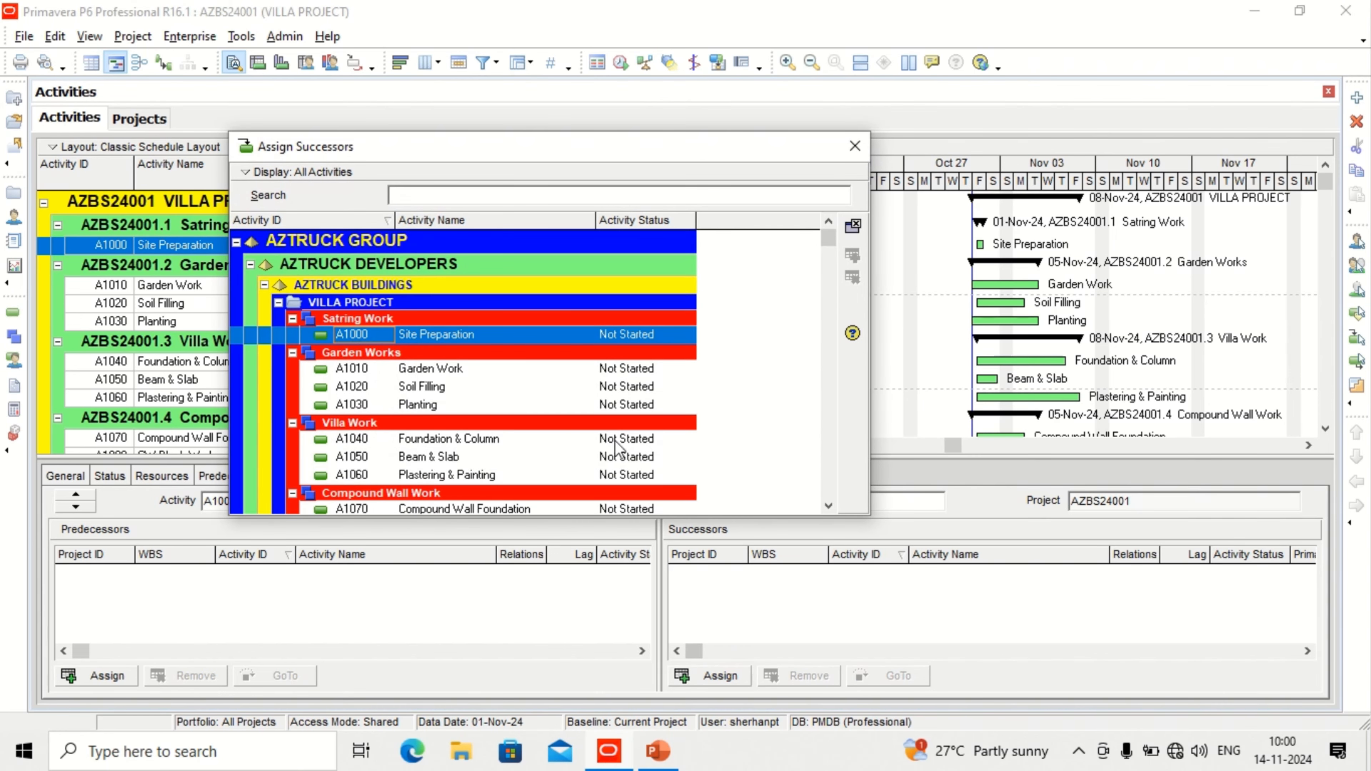
left_click(486, 369)
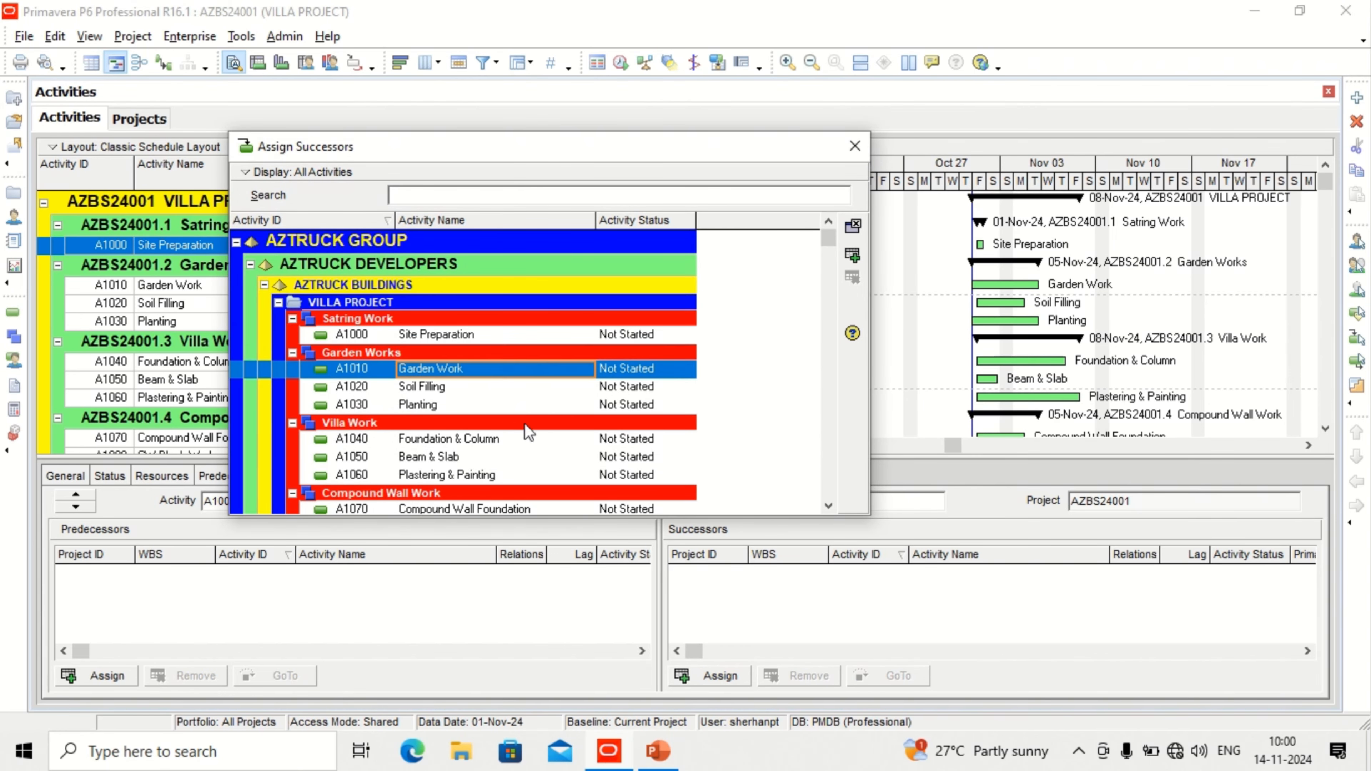
left_click(522, 441, "ctrl")
scroll(522, 492, "down", 1)
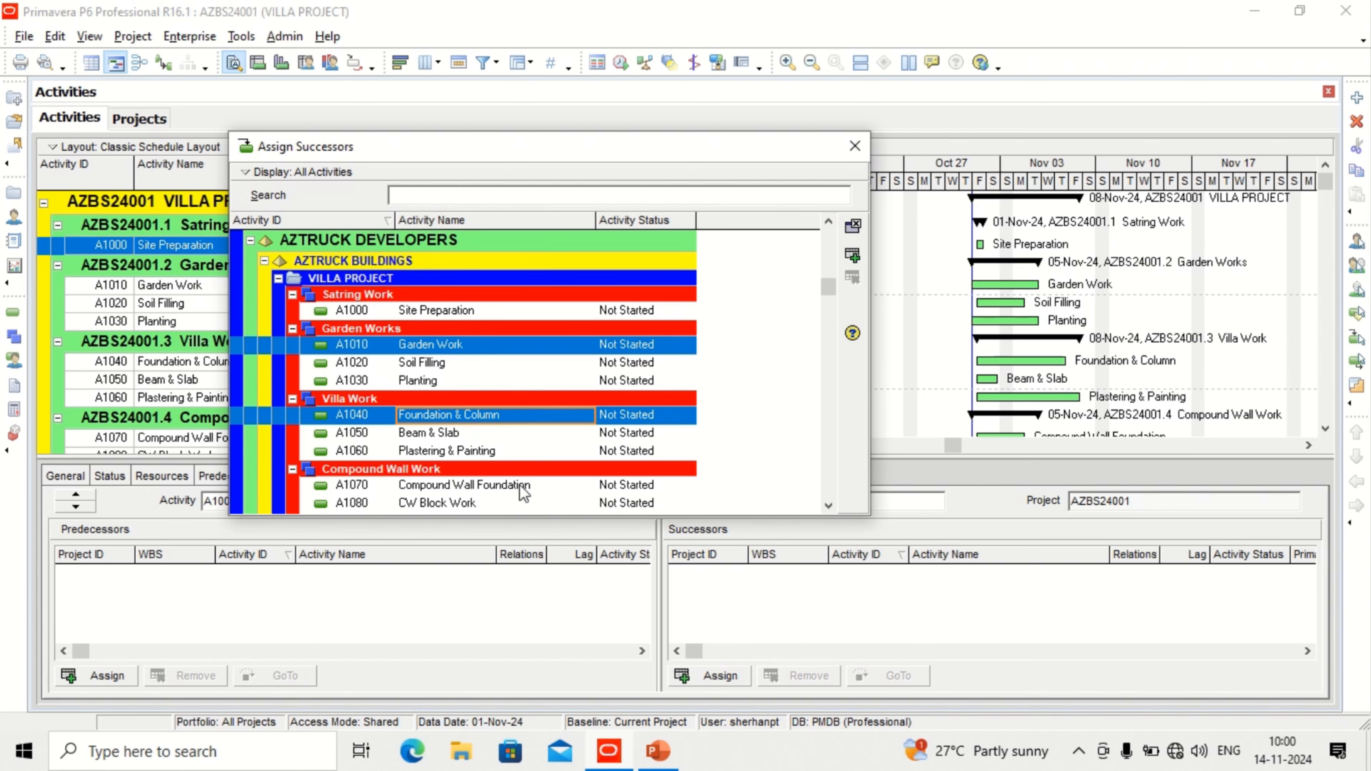
left_click(504, 482, "ctrl")
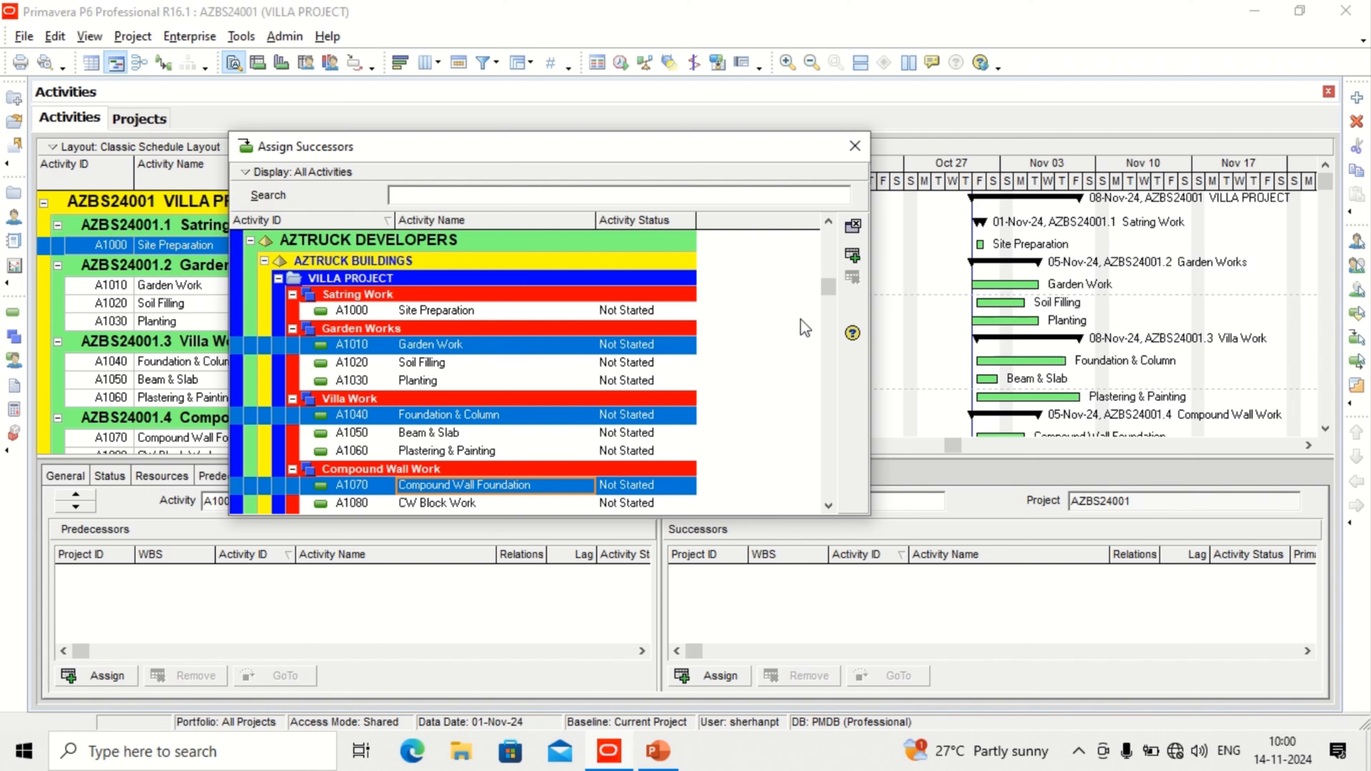
left_click(852, 264)
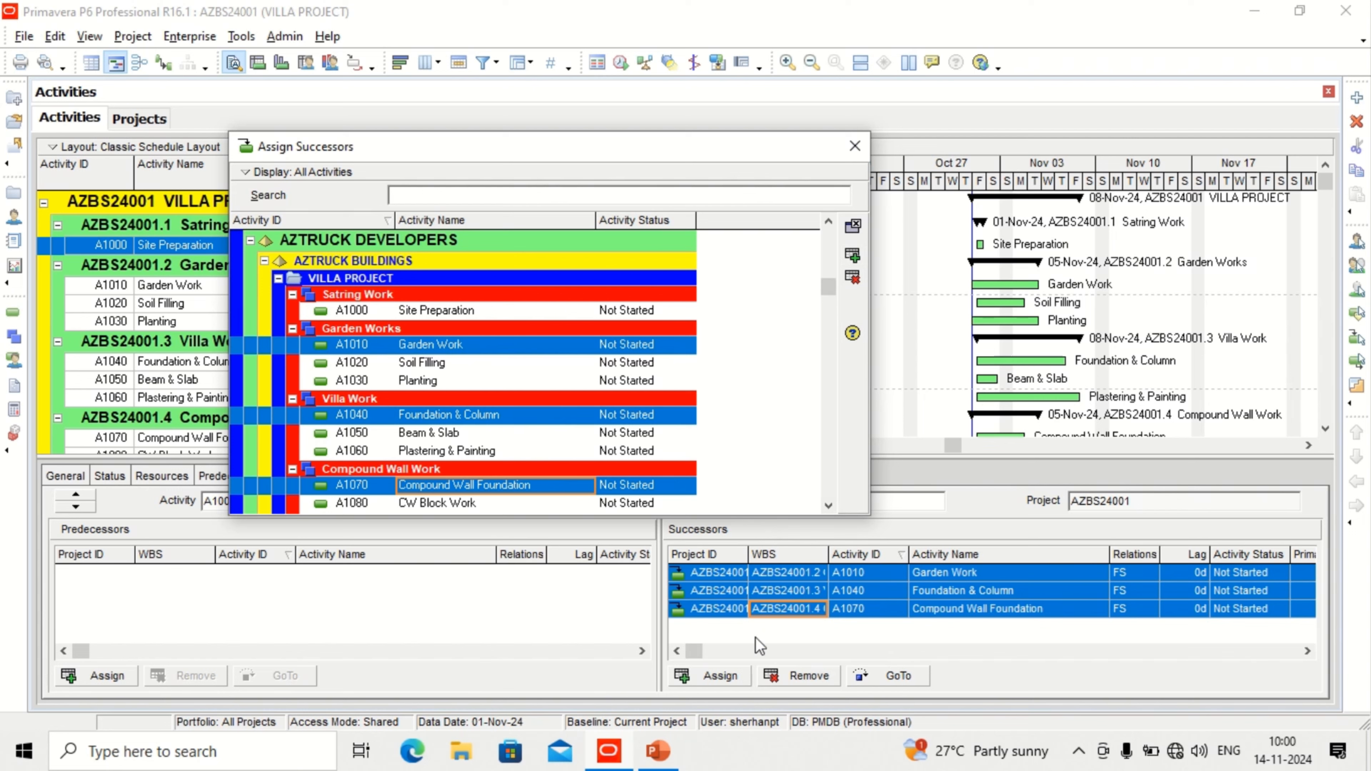
left_click(853, 147)
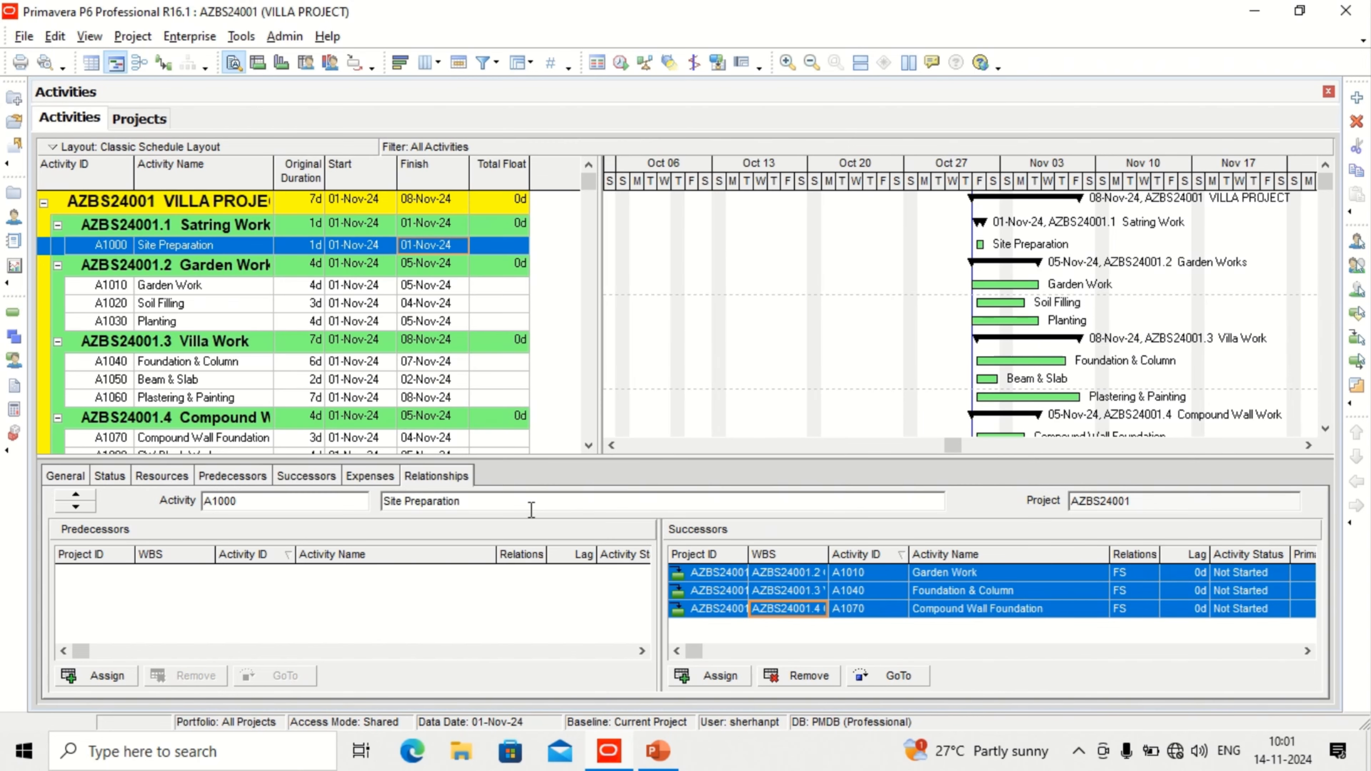
- Assign Soil Filling as the successor of the Garden Work activity
left_click(198, 284)
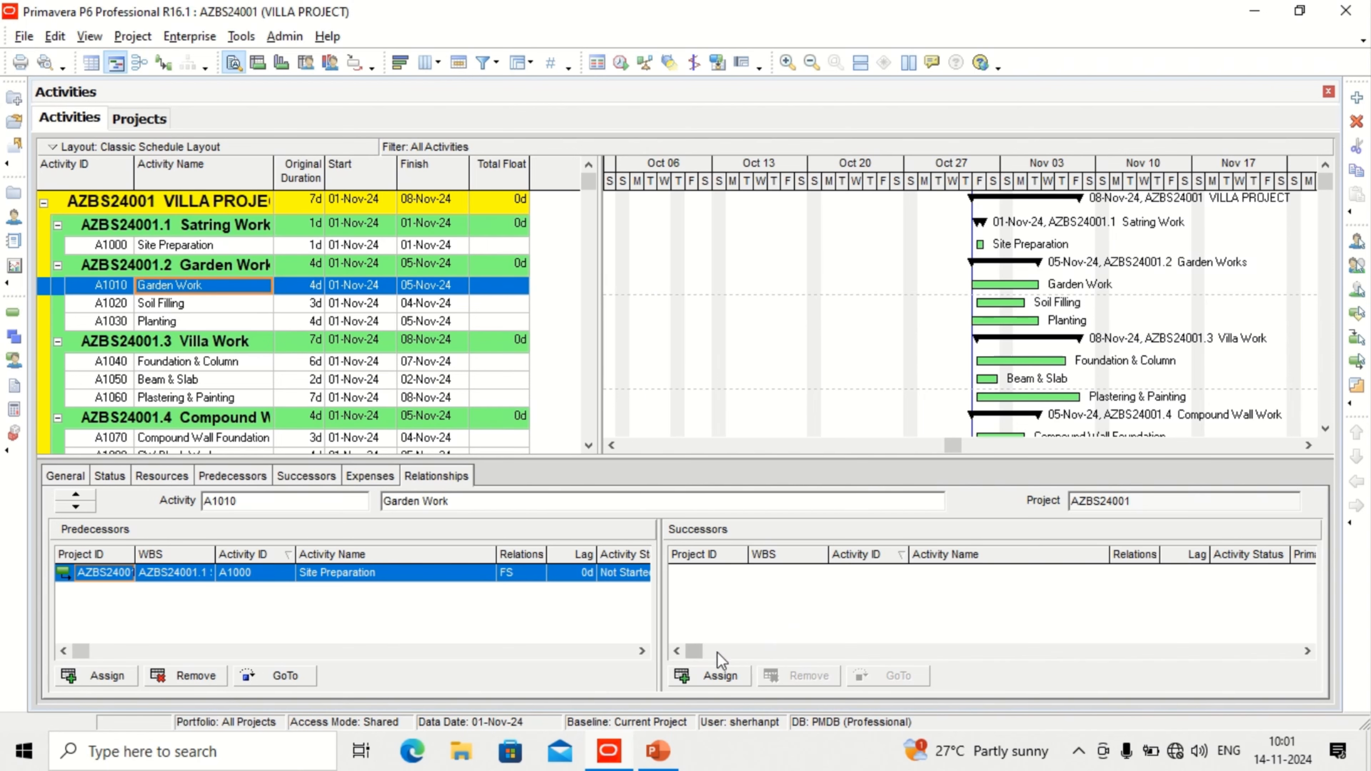
left_click(697, 675)
left_click_drag(601, 136, 861, 146)
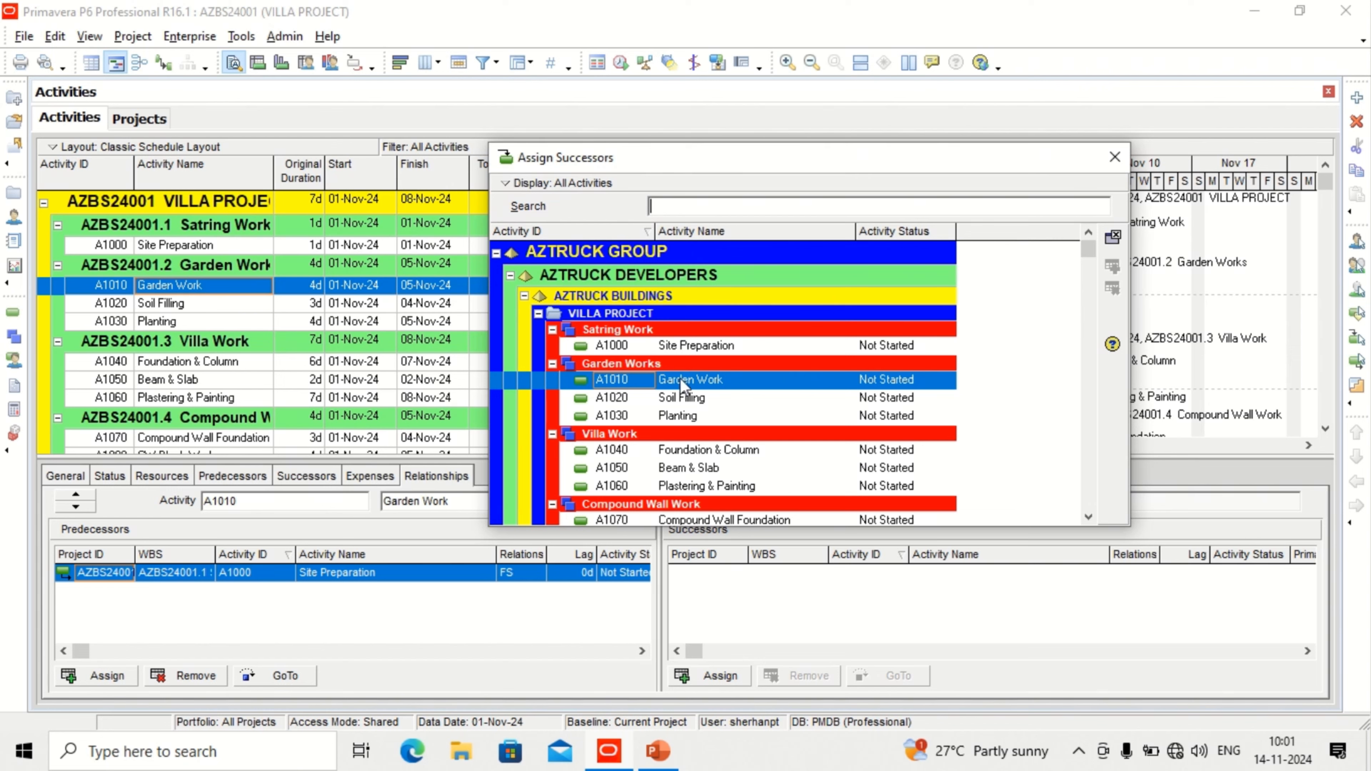
double_click(676, 397)
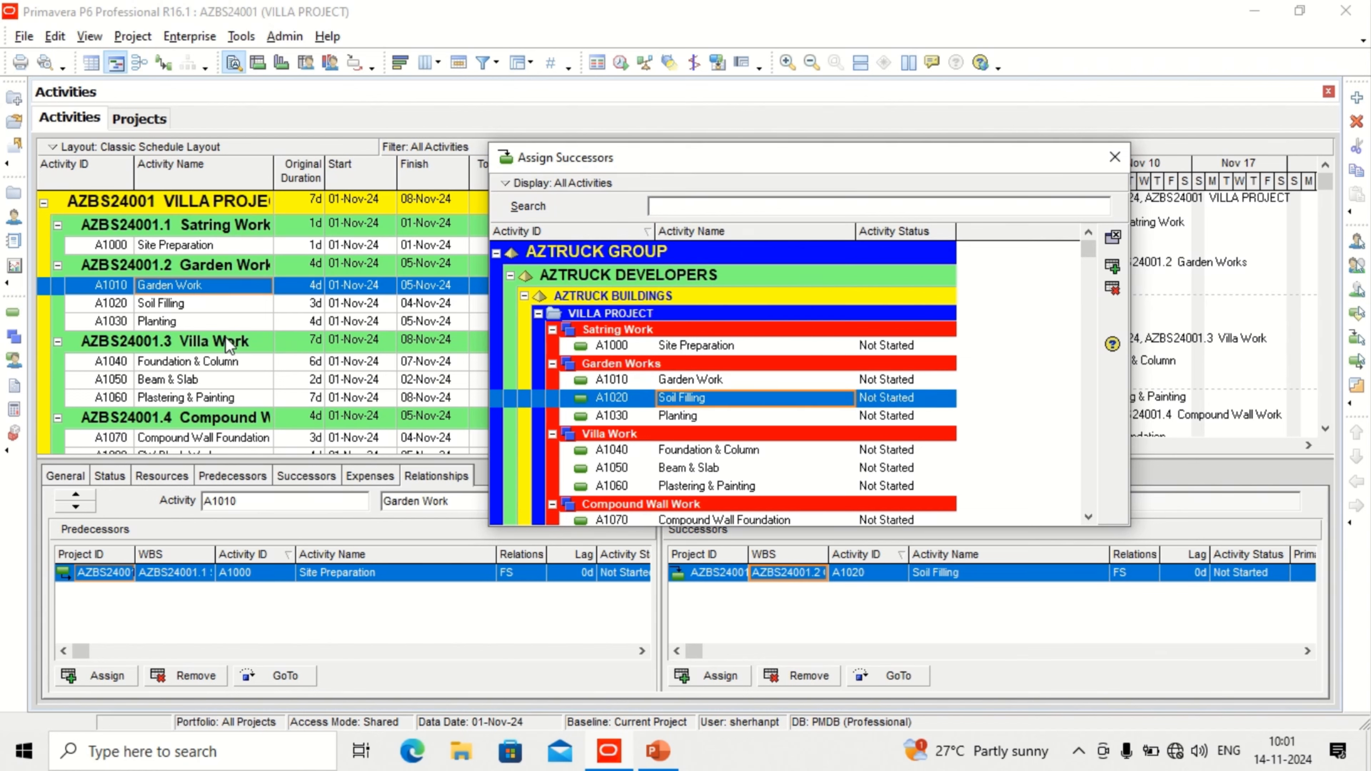
- Assign Planting as the successor of Soil Filling, and Handover as the successor of Planting
left_click(185, 303)
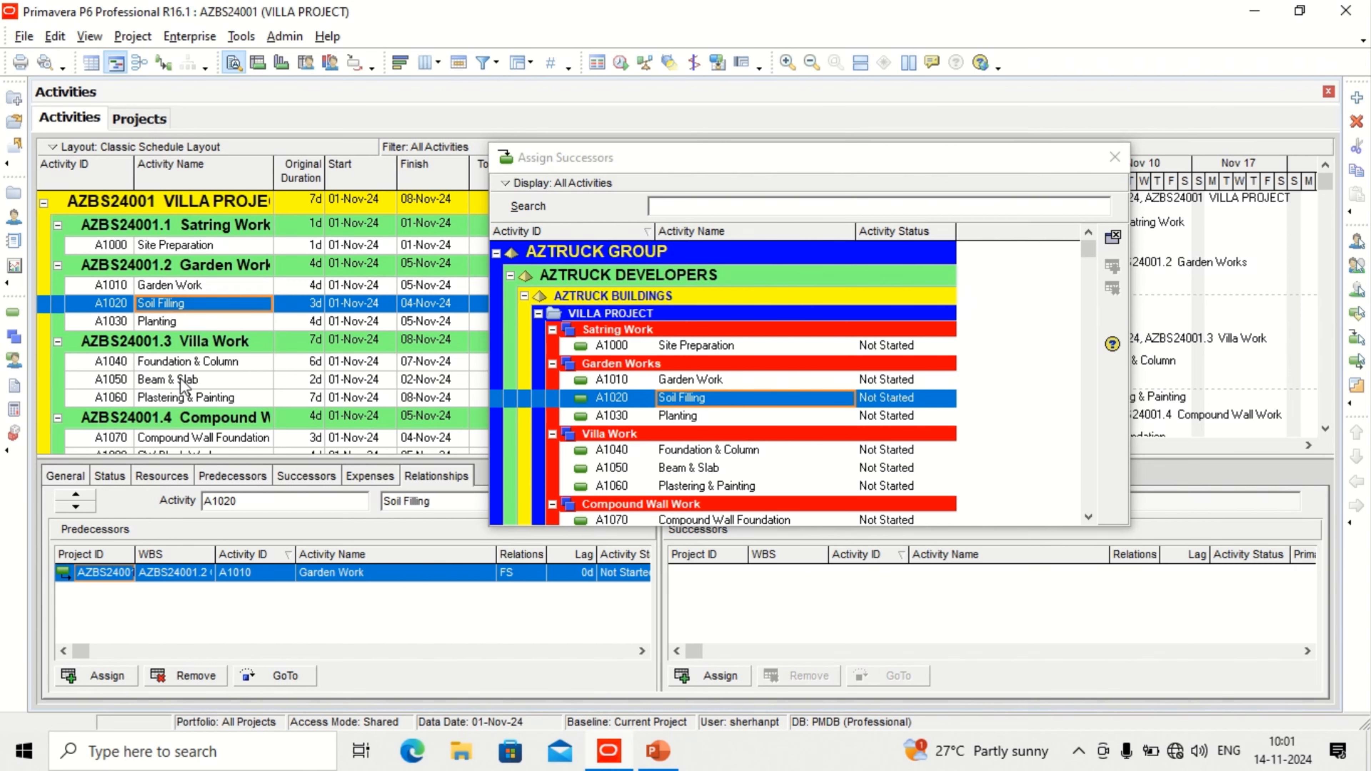
double_click(669, 415)
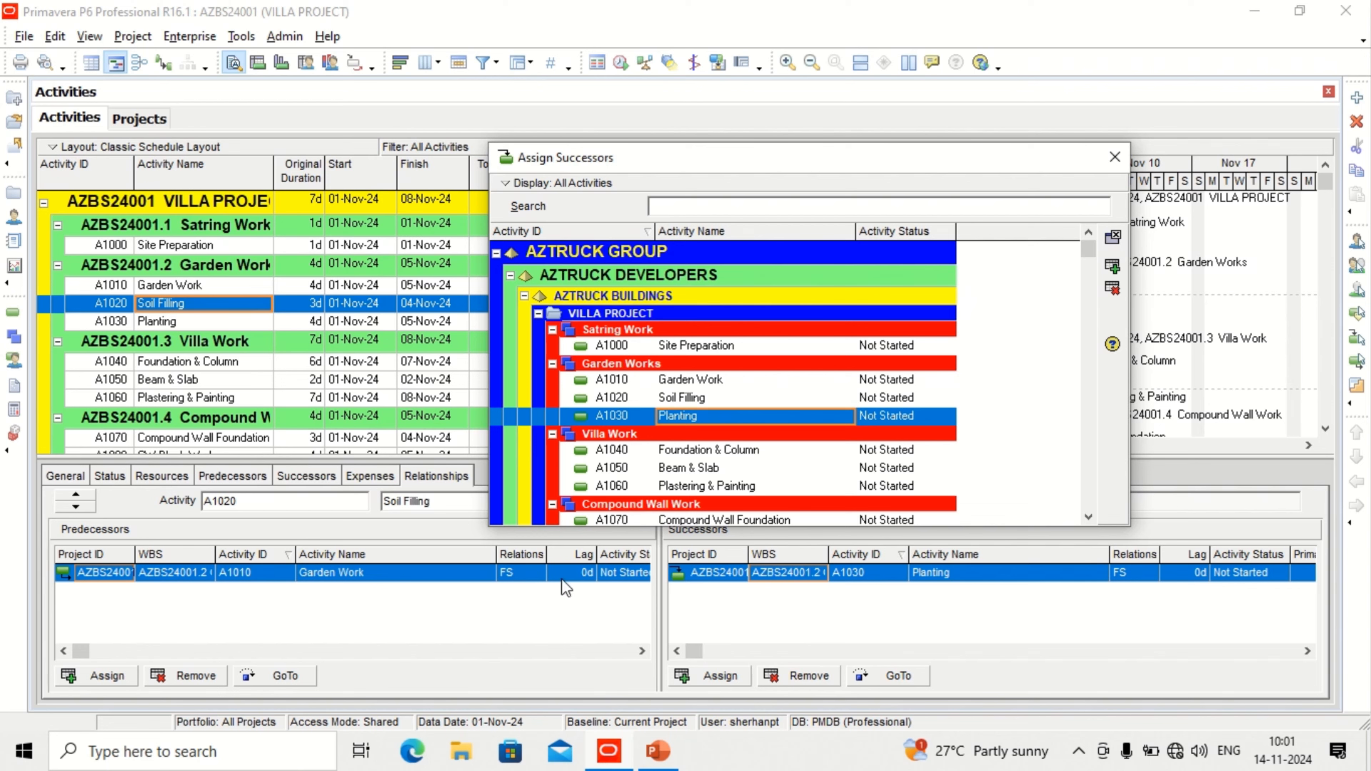
left_click(702, 449)
left_click(160, 321)
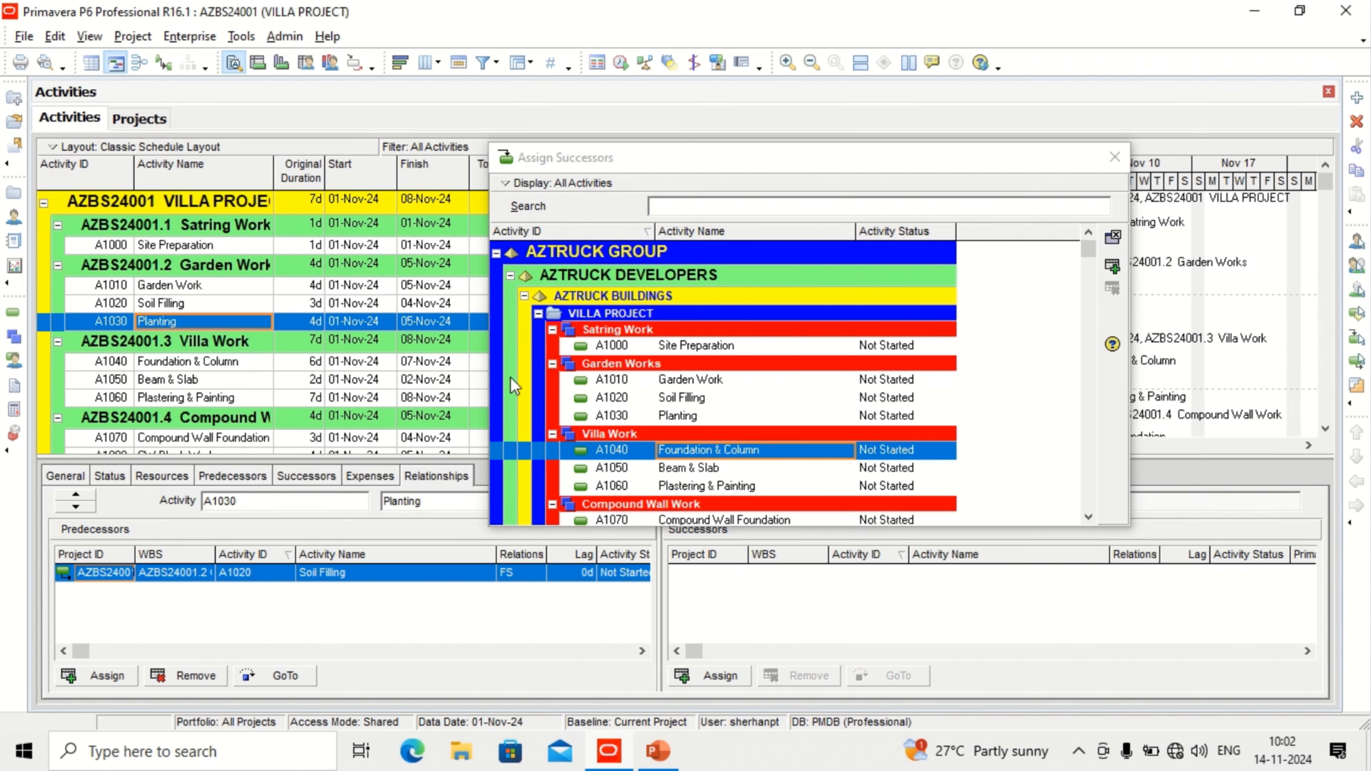
scroll(569, 414, "down", 2)
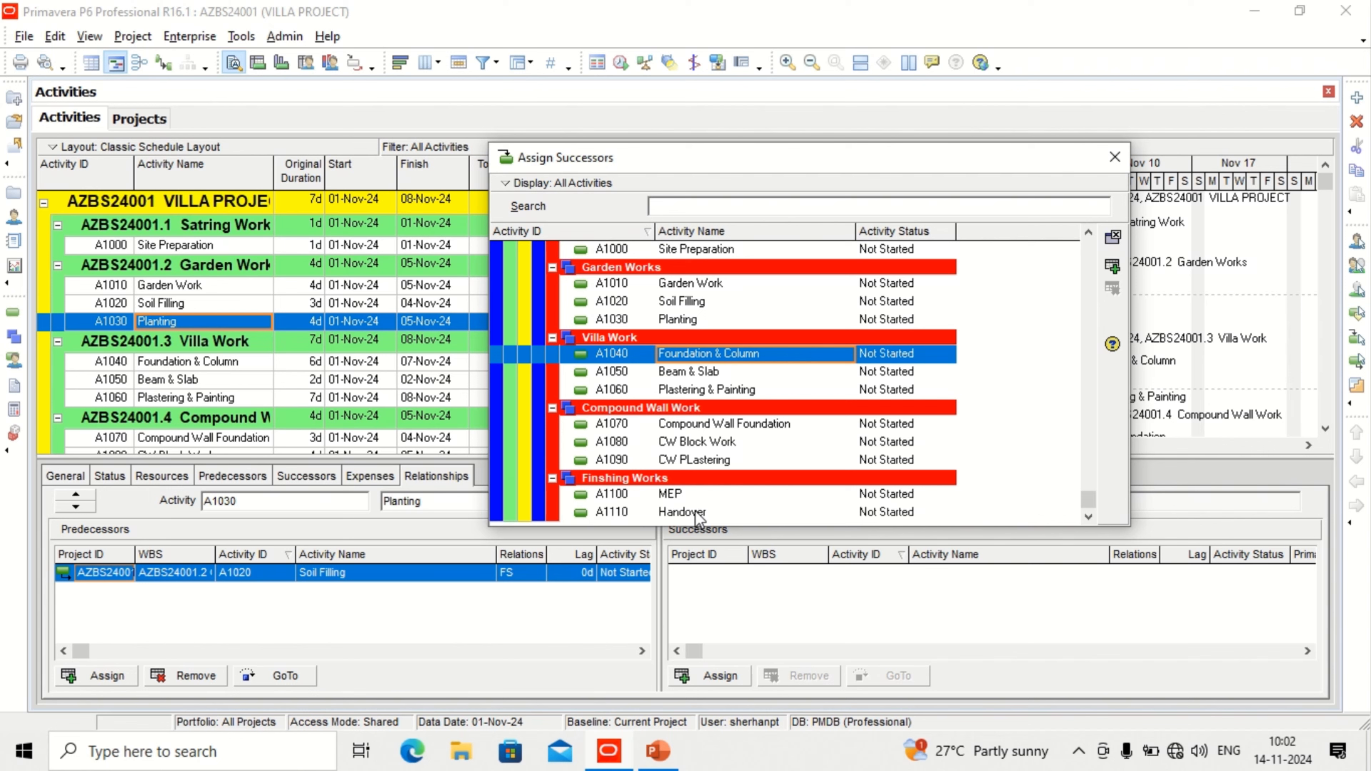
double_click(695, 512)
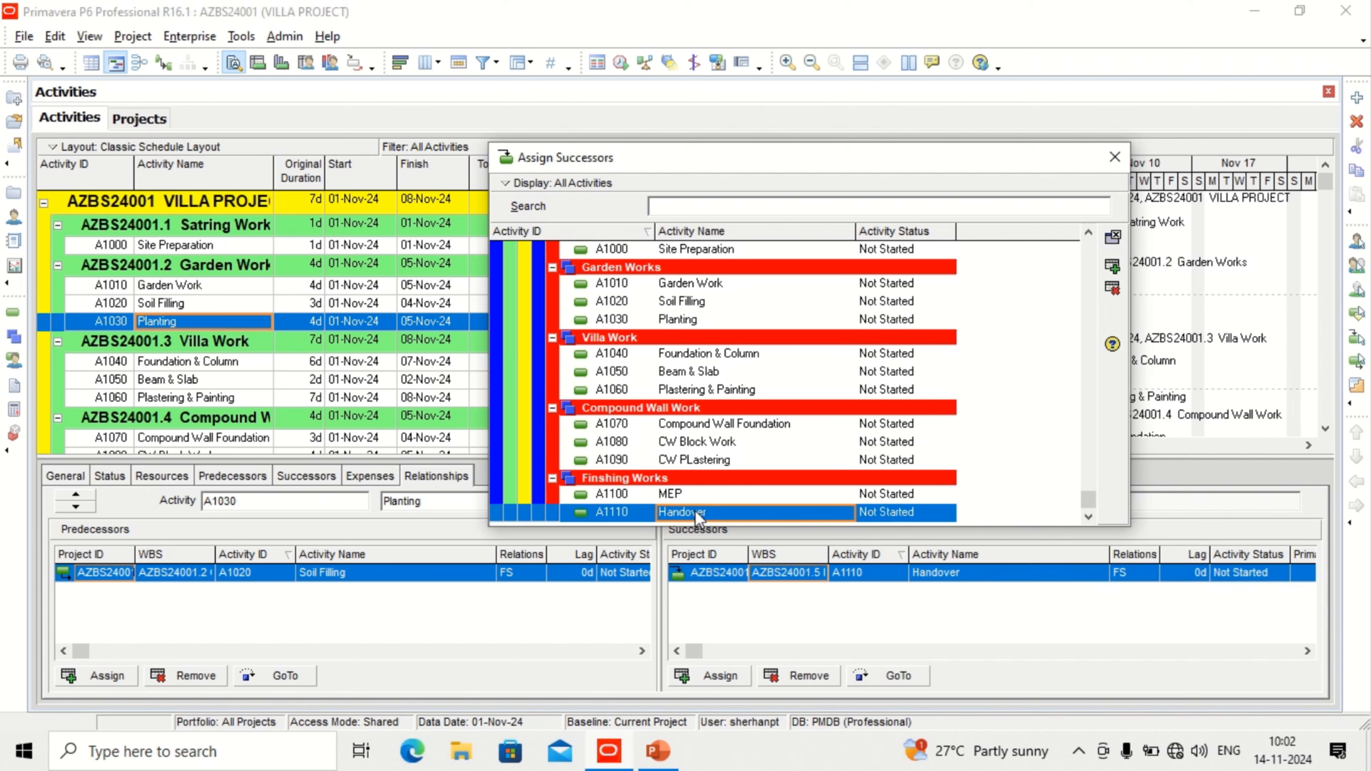
- Assign Beam & Slab as the successor of the Foundation & Column activity
left_click(227, 362)
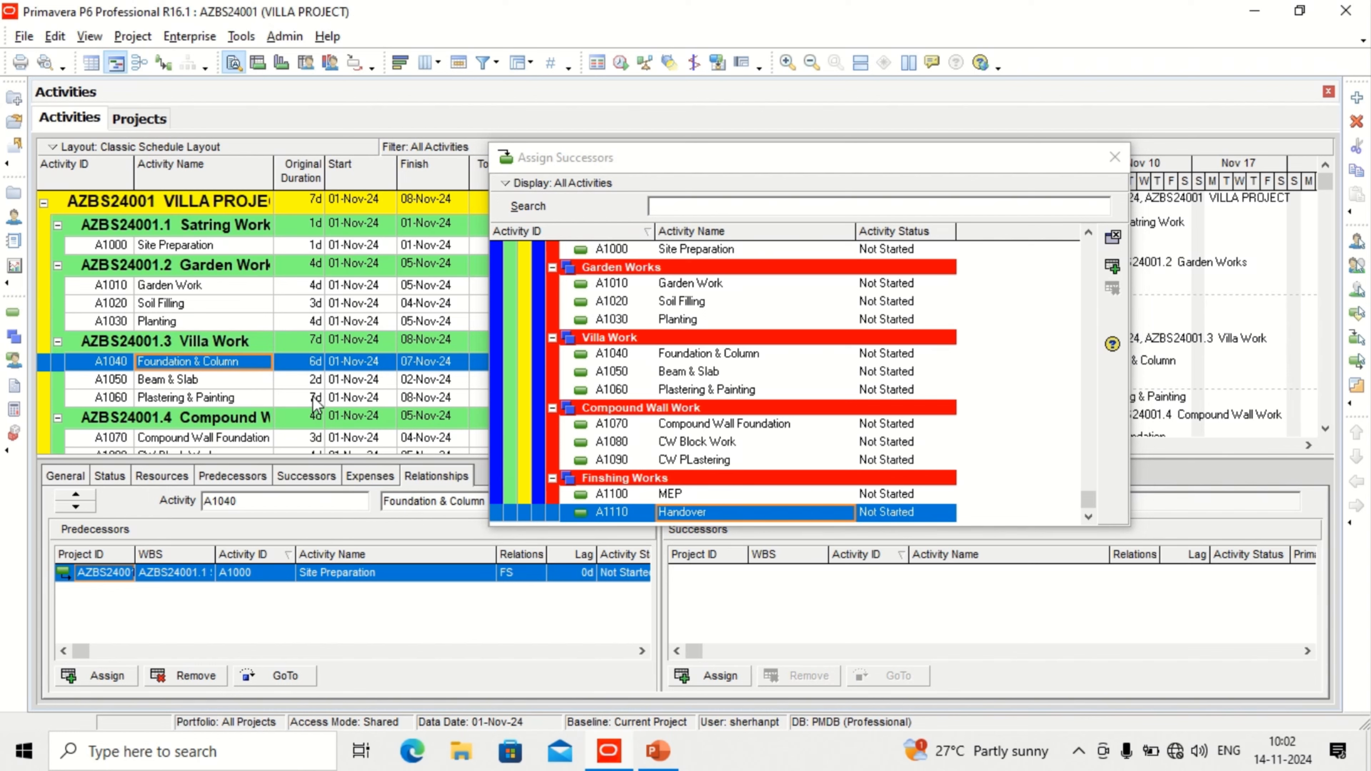
scroll(693, 382, "up", 1)
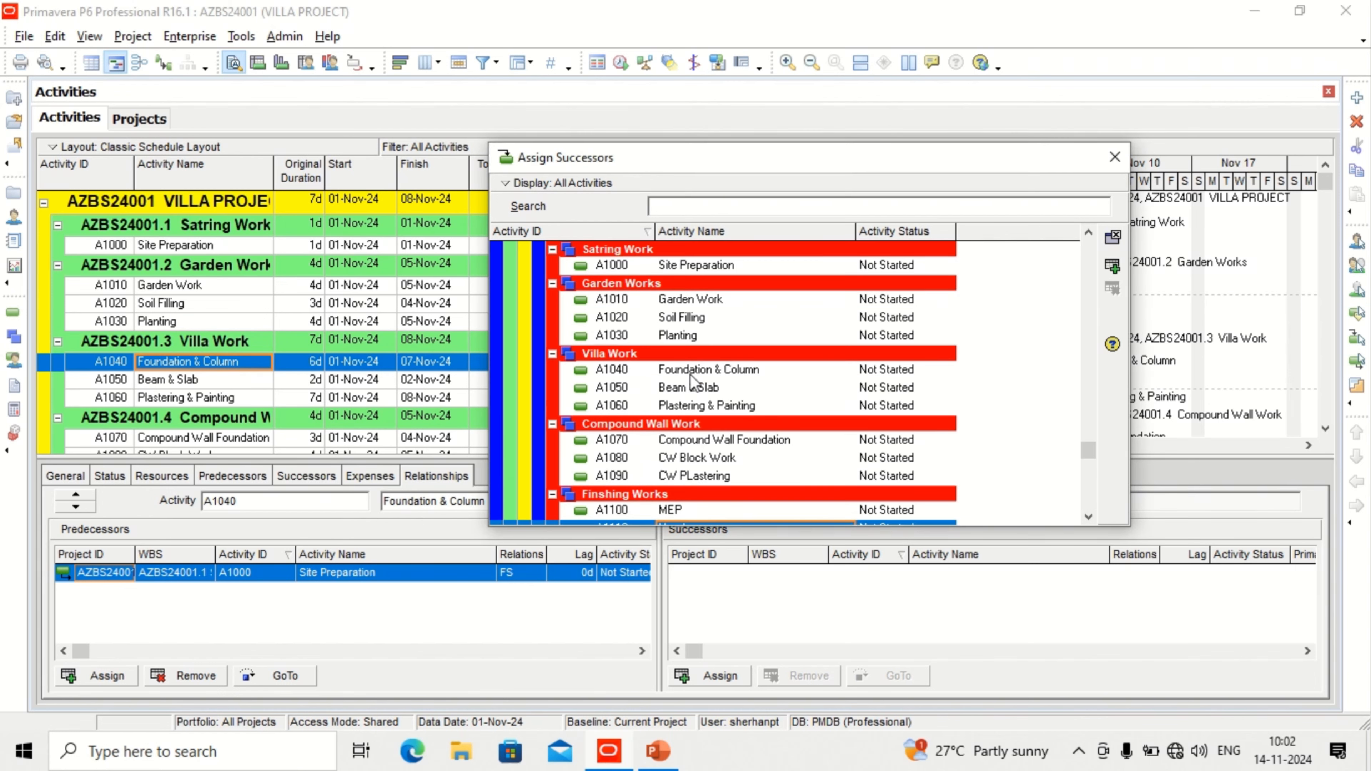
double_click(699, 386)
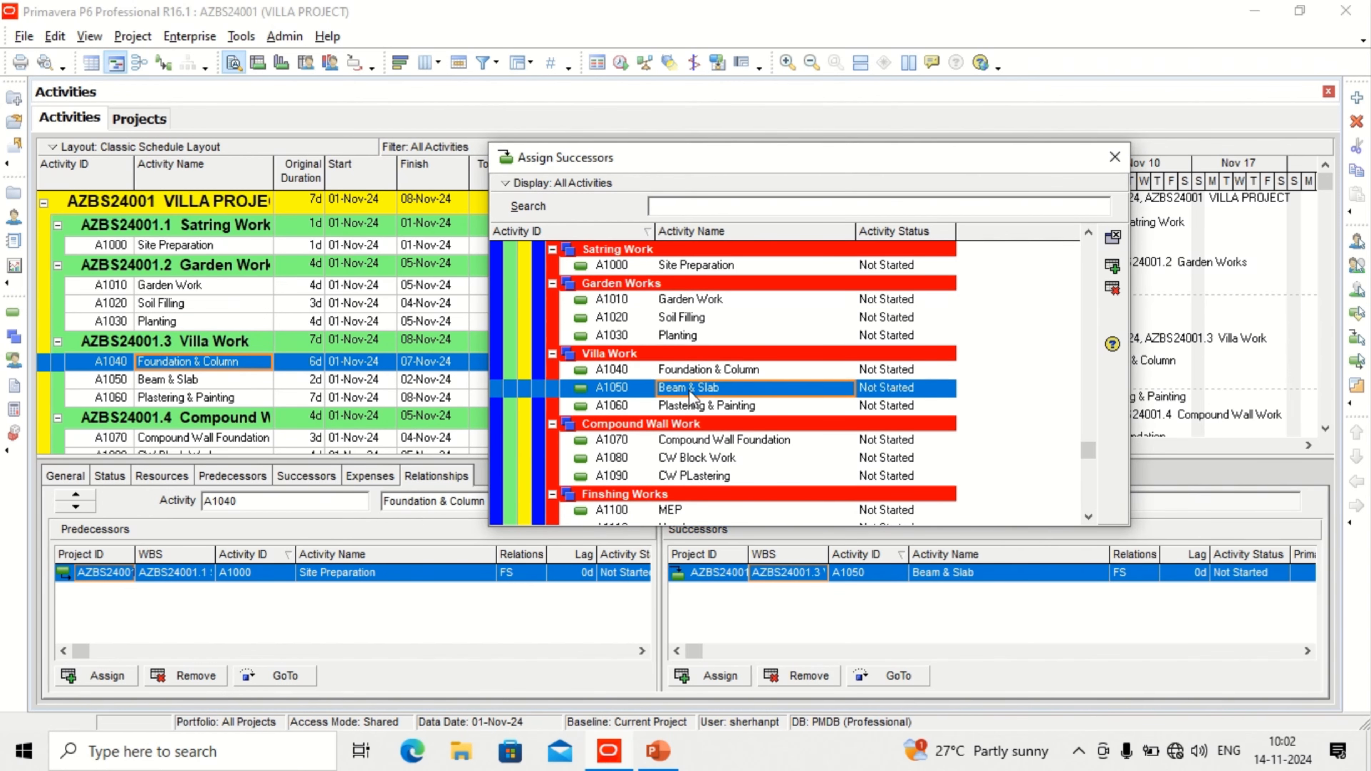
- Assign Plastering & Painting as the successor of Beam & Slab, and MEP as the successor of Plastering & Painting
left_click(189, 381)
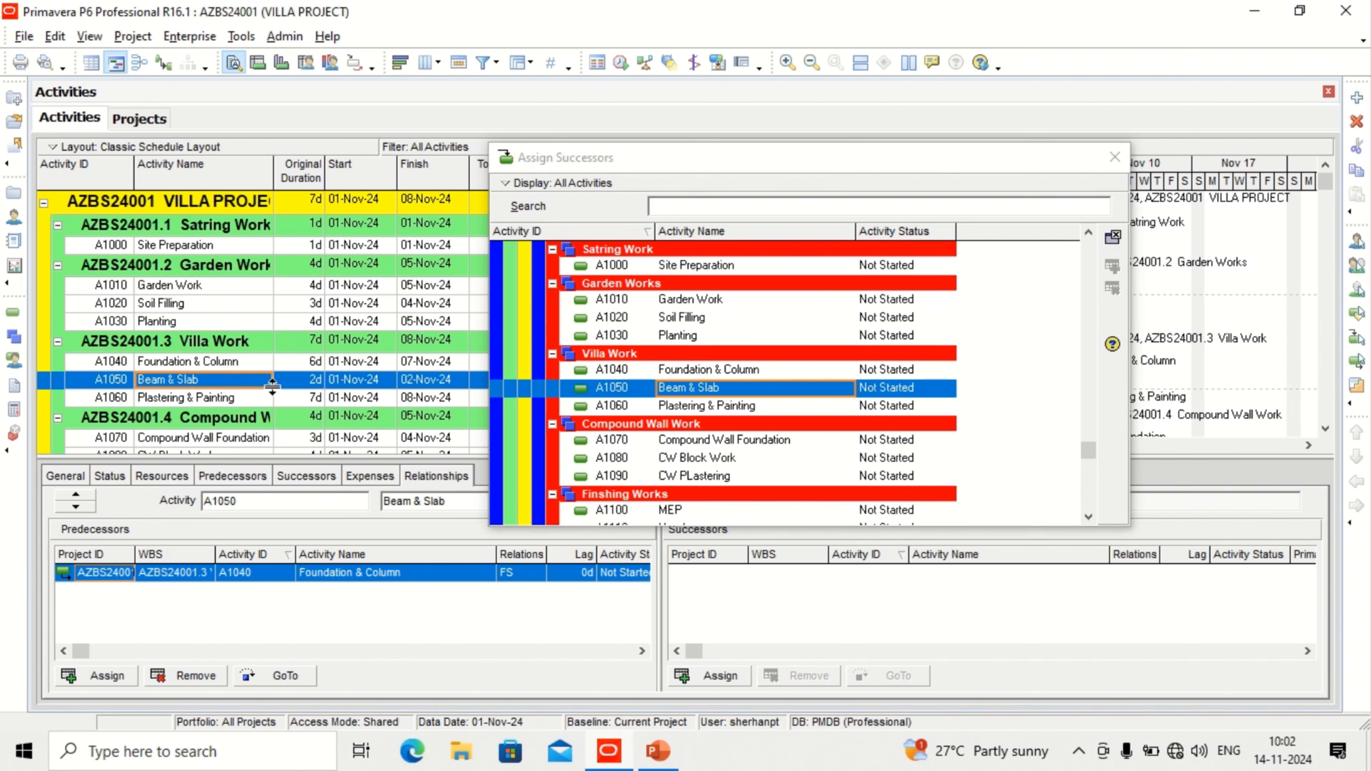
double_click(693, 407)
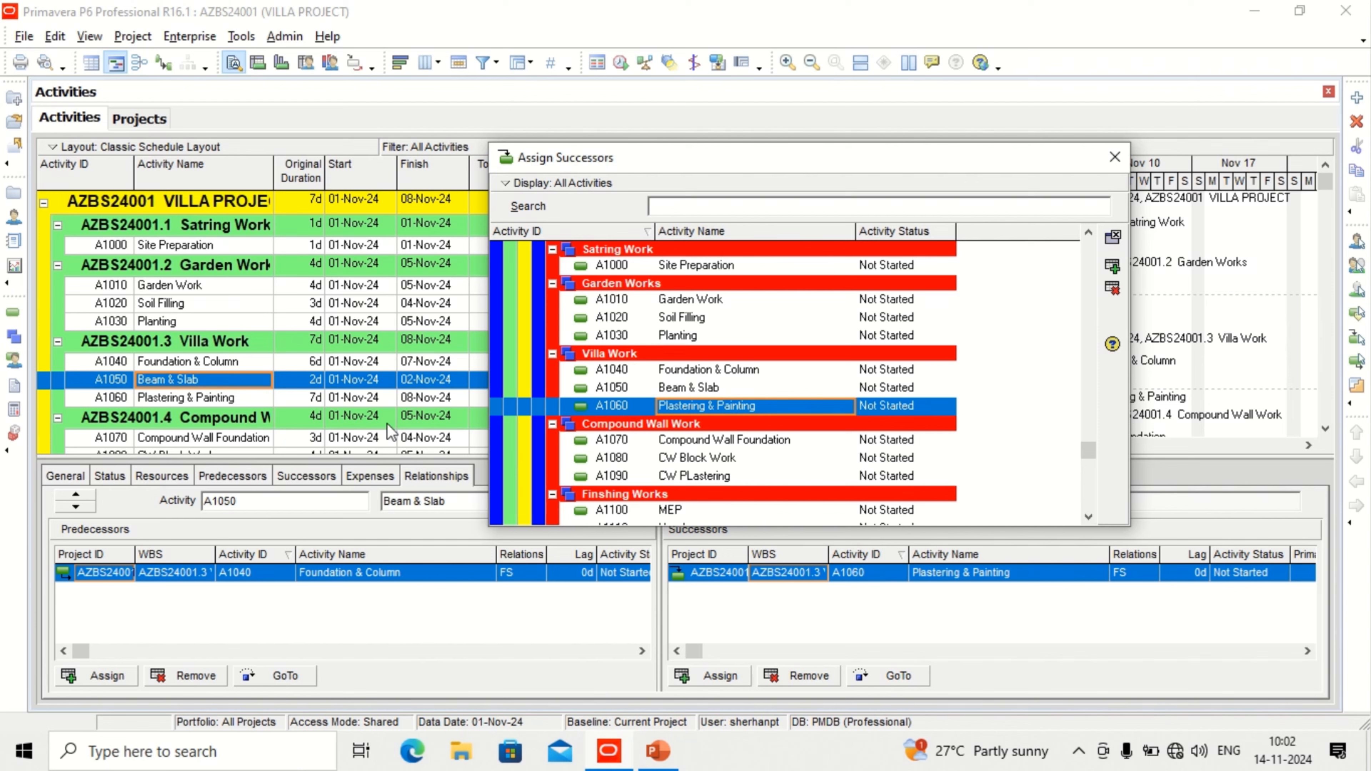
left_click(266, 399)
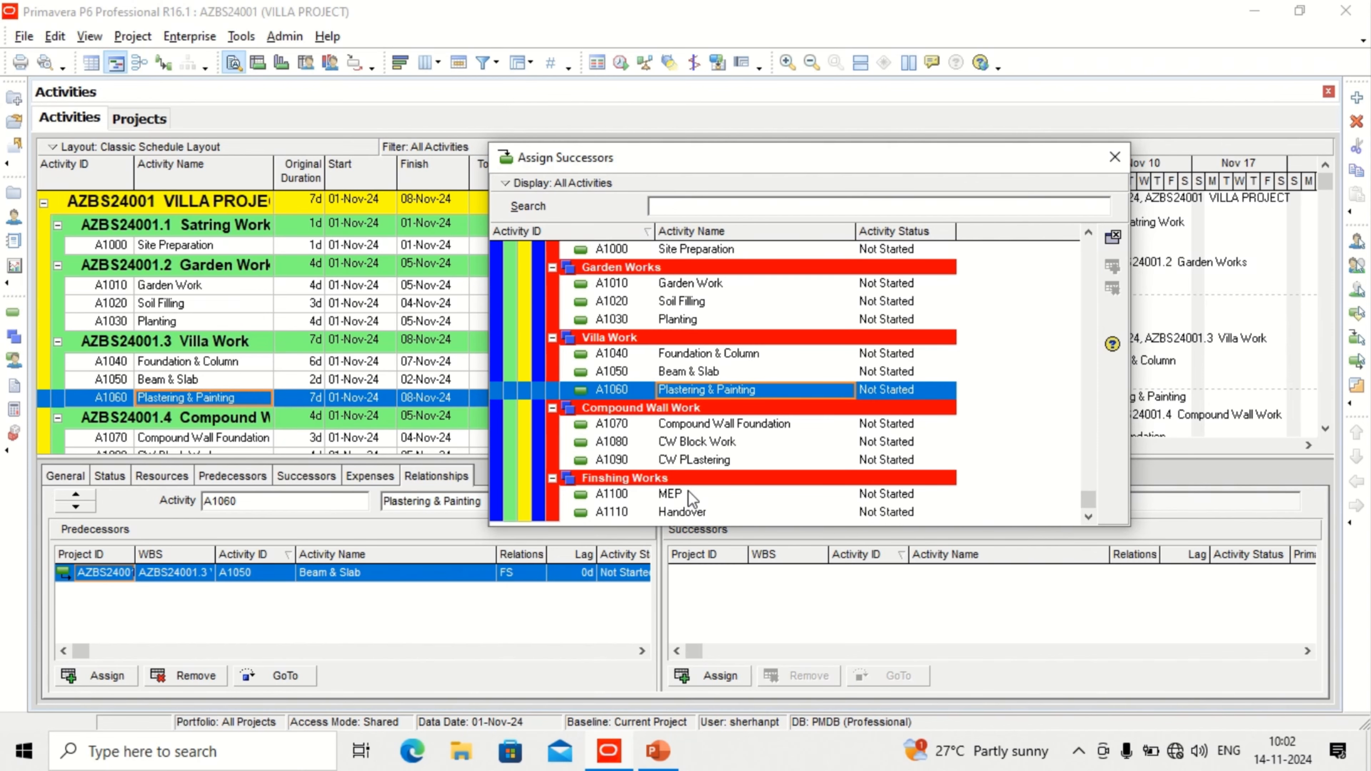
double_click(689, 492)
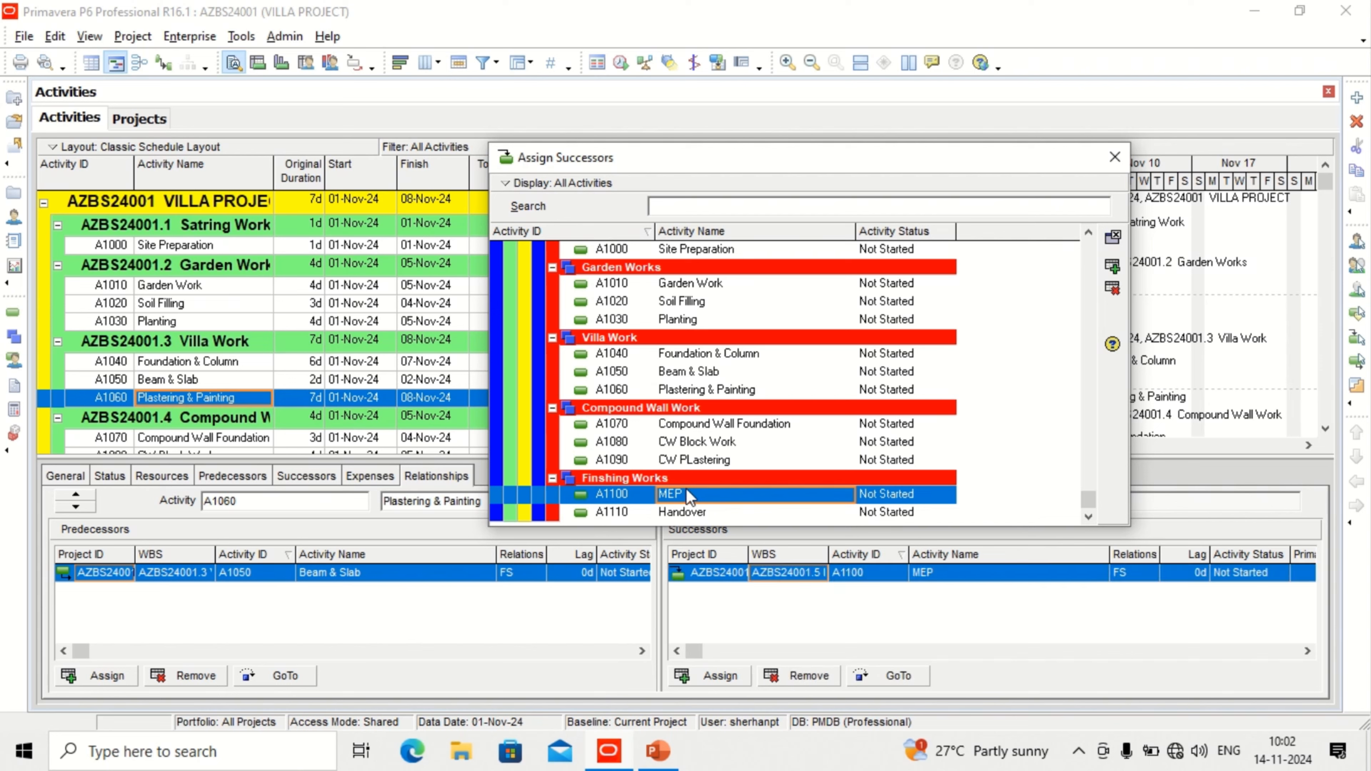
- Assign CW Block Work as the successor of the Compound Wall Foundation activity
scroll(225, 399, "down", 3)
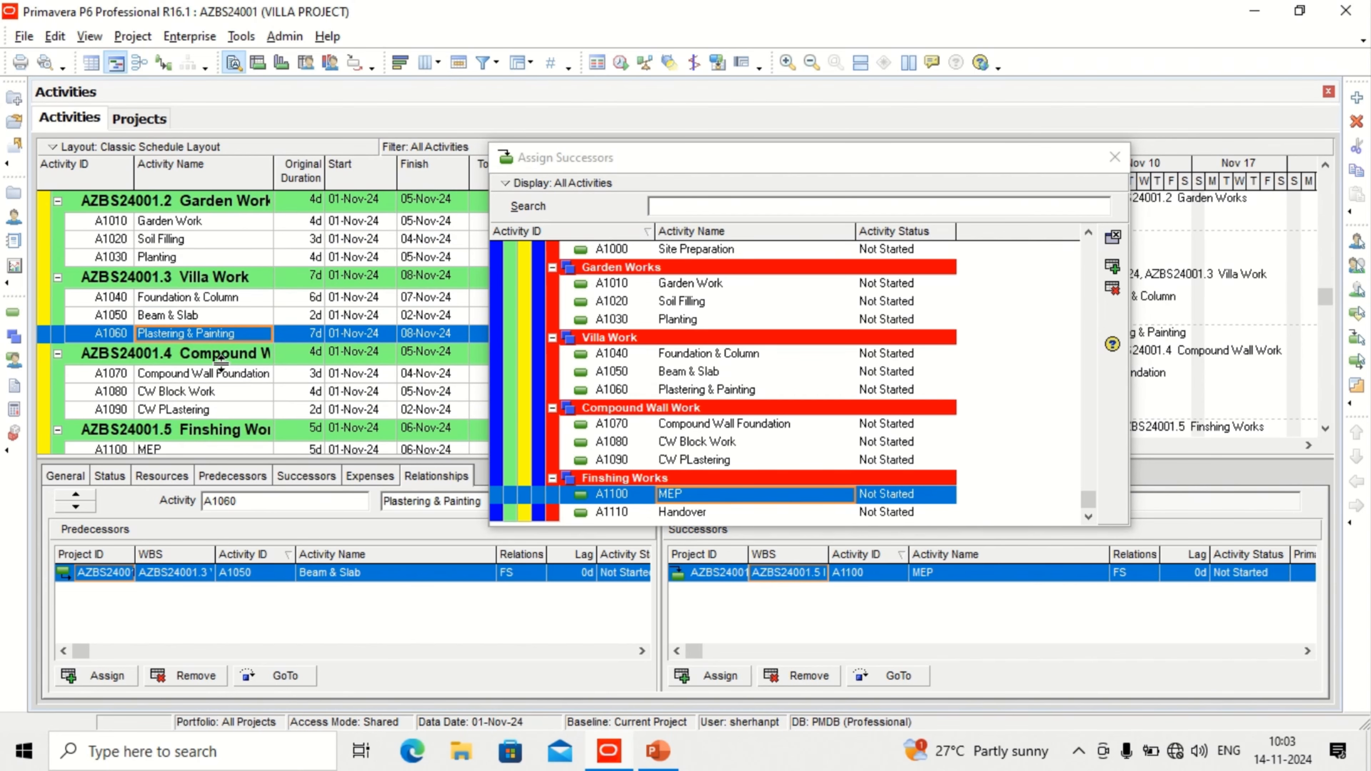
left_click(241, 373)
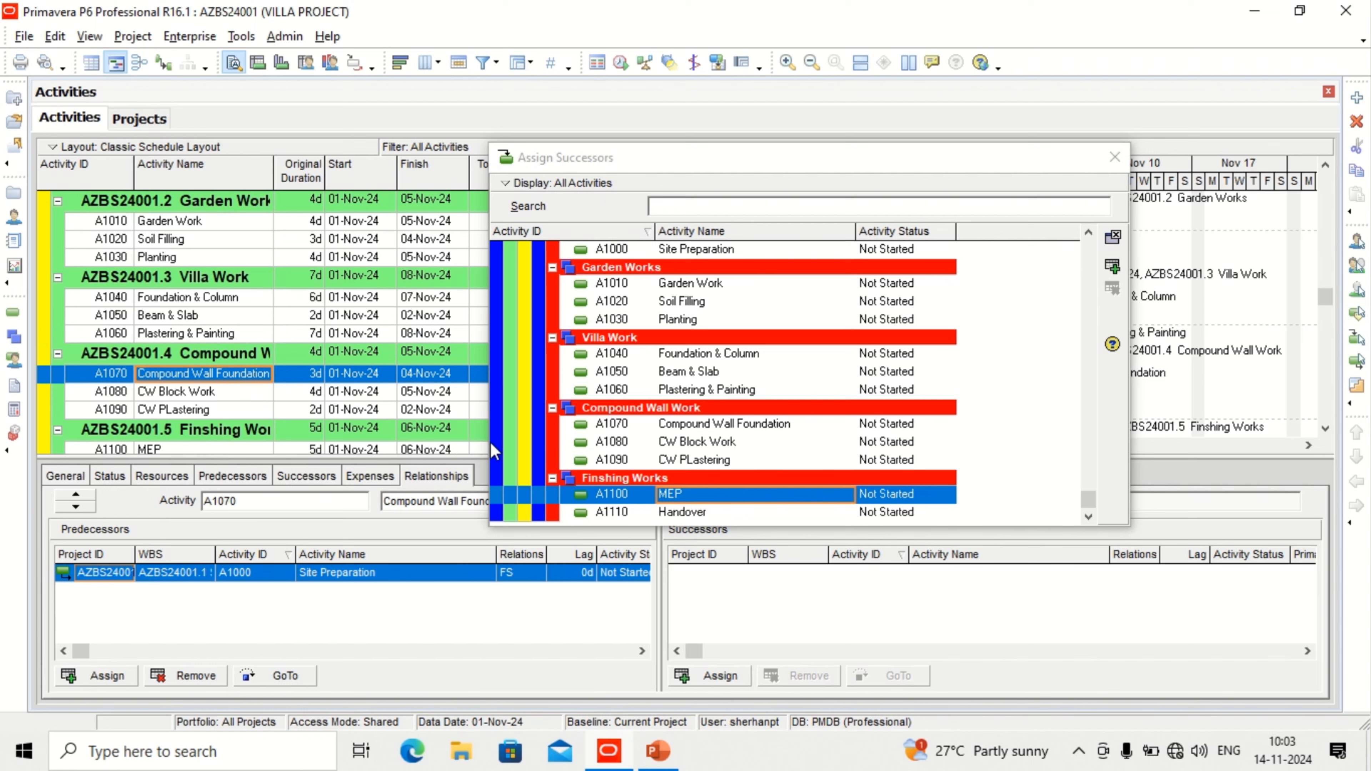
left_click(697, 443)
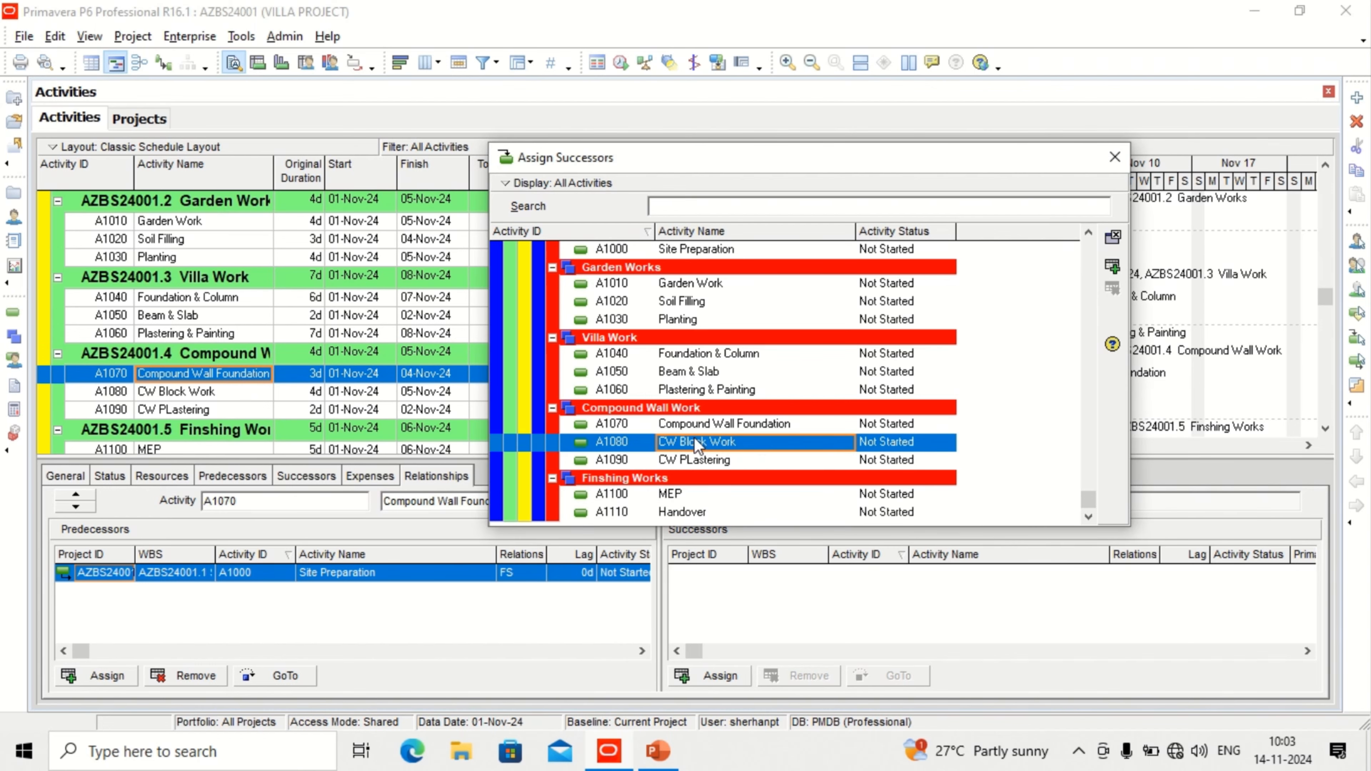
double_click(694, 441)
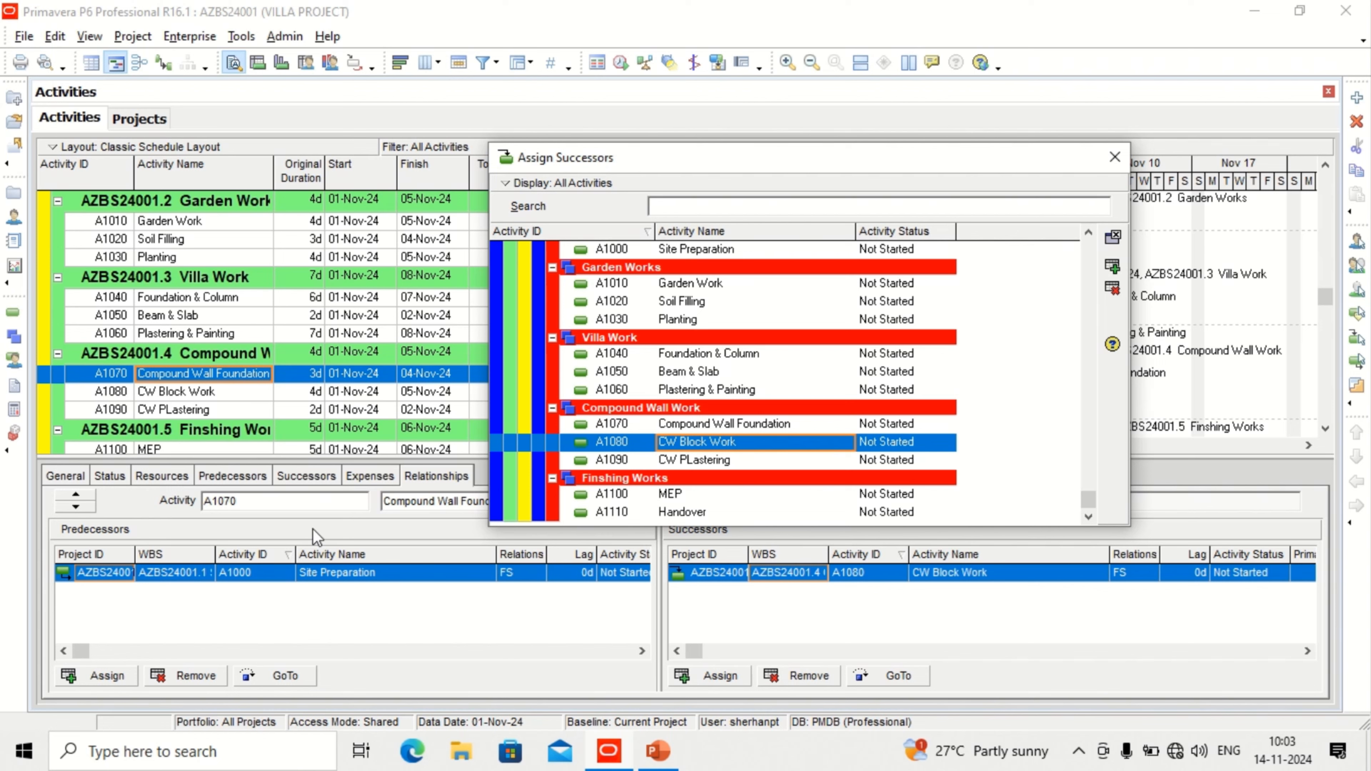
- Assign CW PLastering as the successor of CW Block Work, and MEP as the successor of CW PLastering
left_click(186, 392)
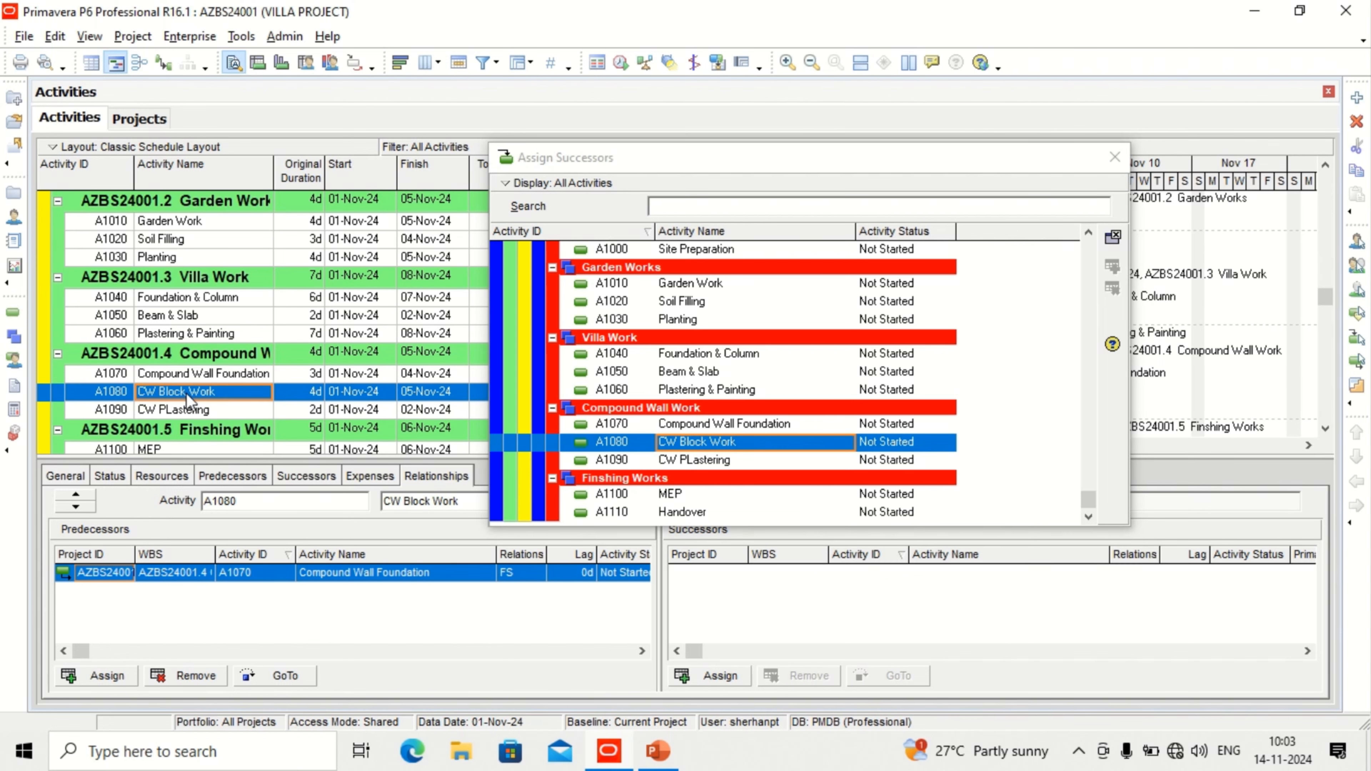
double_click(703, 459)
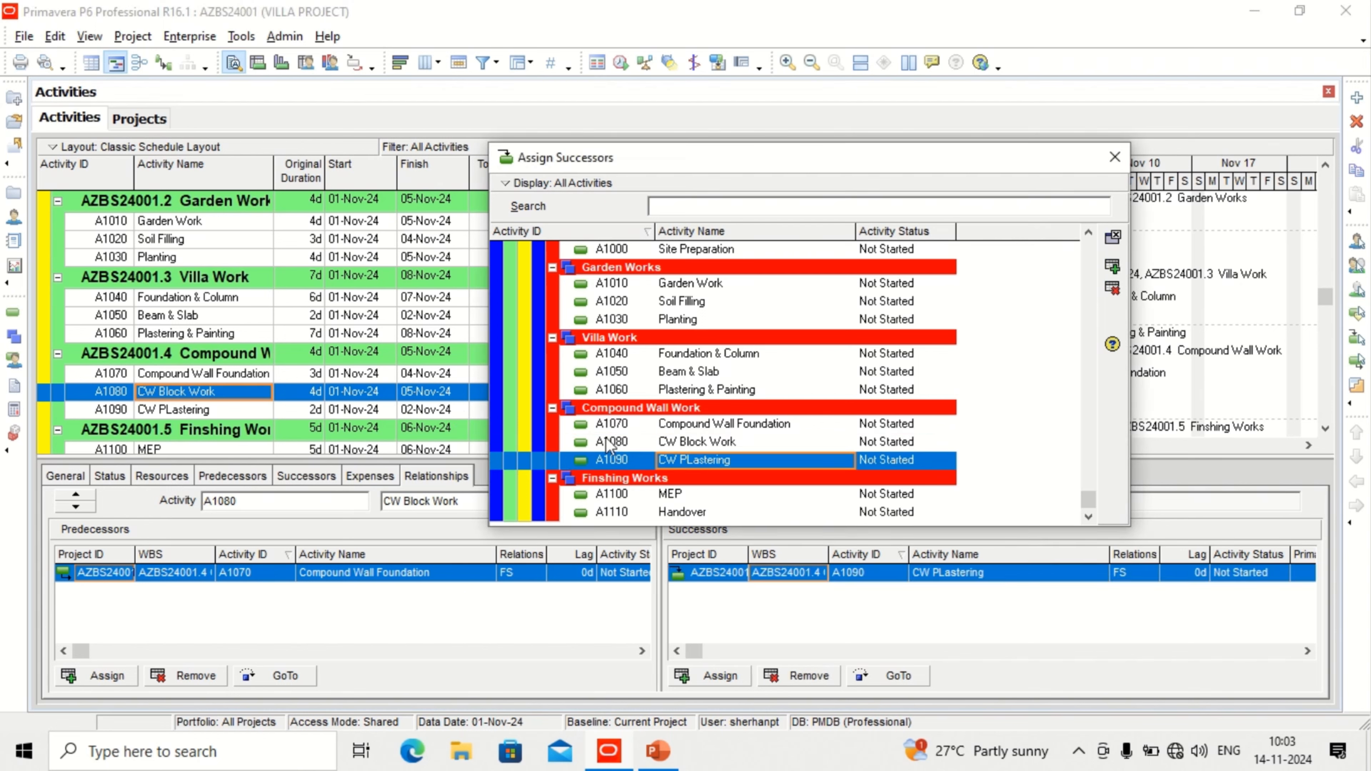
left_click(241, 411)
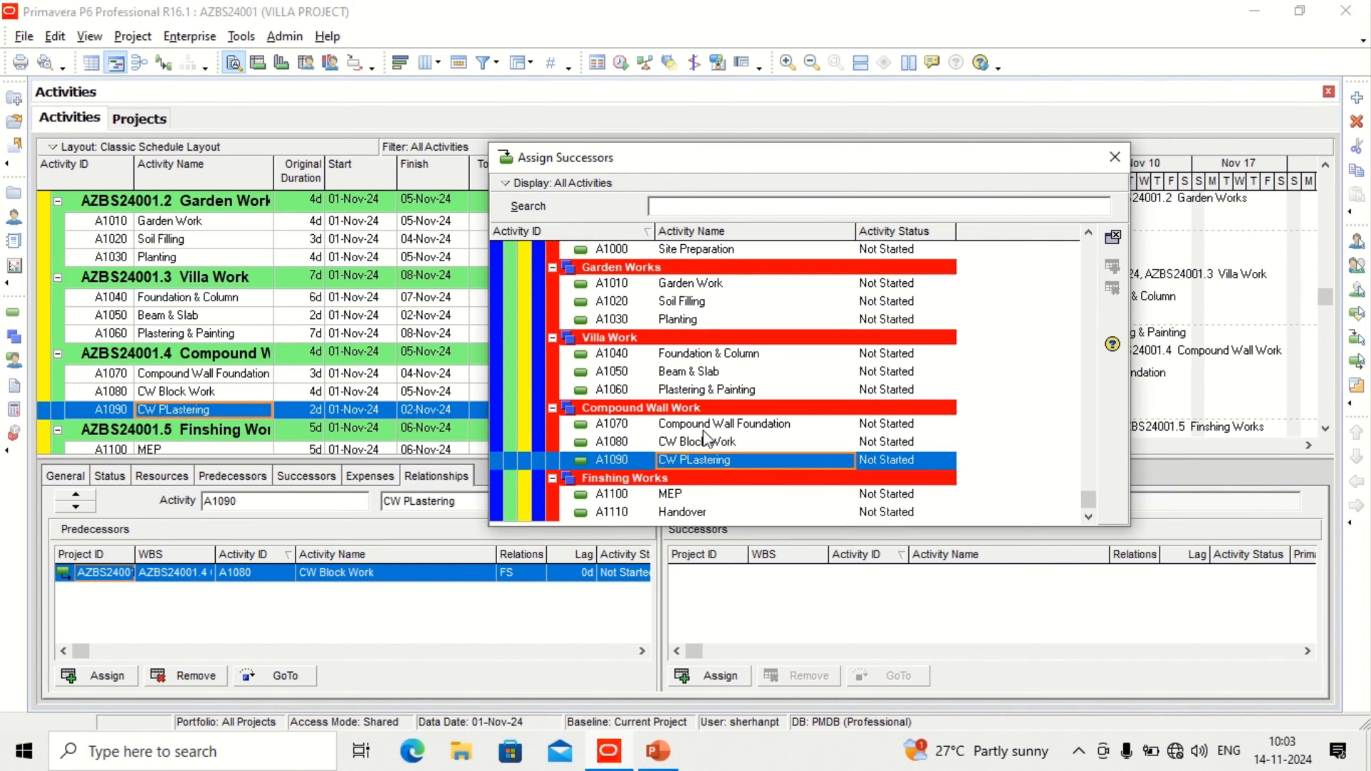
double_click(704, 494)
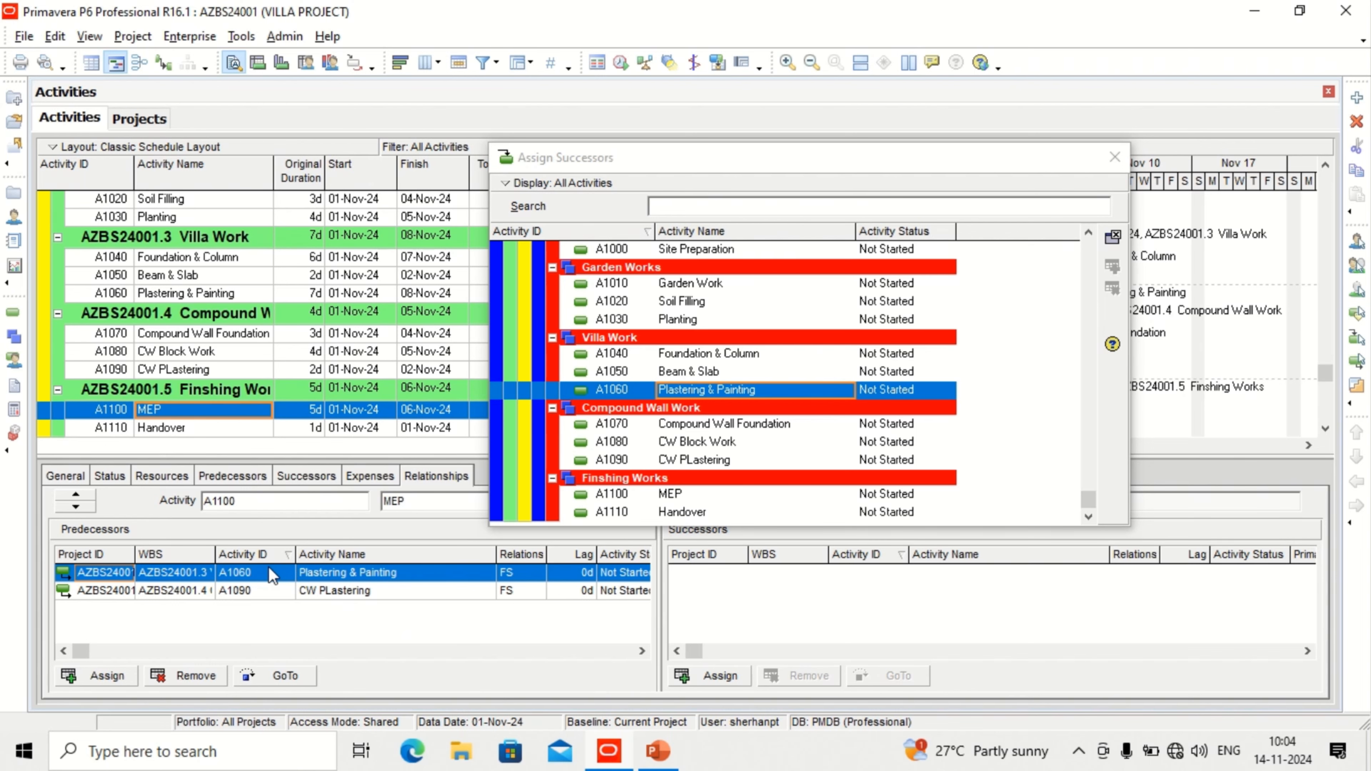
- Assign Handover as the successor of the MEP activity and close the successor assignment dialog
left_click(205, 411)
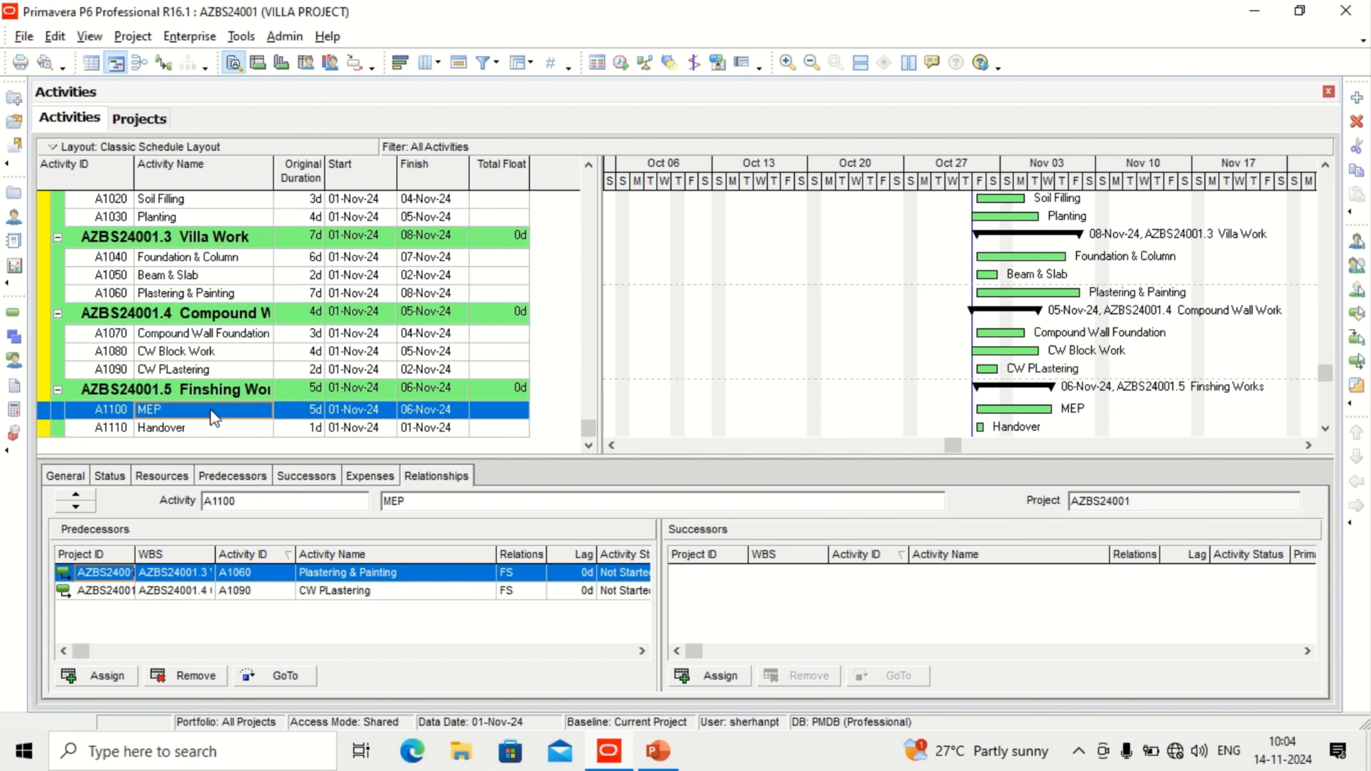
left_click(705, 676)
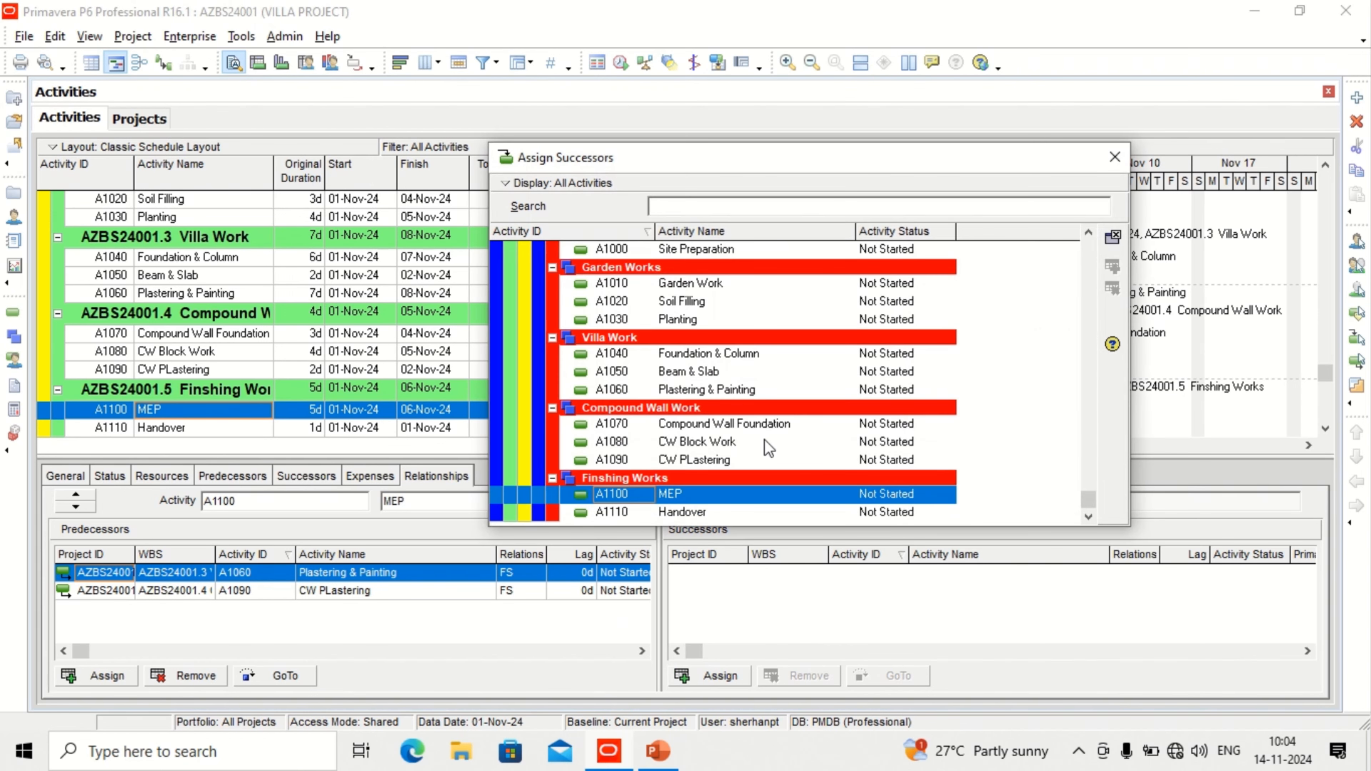
double_click(705, 510)
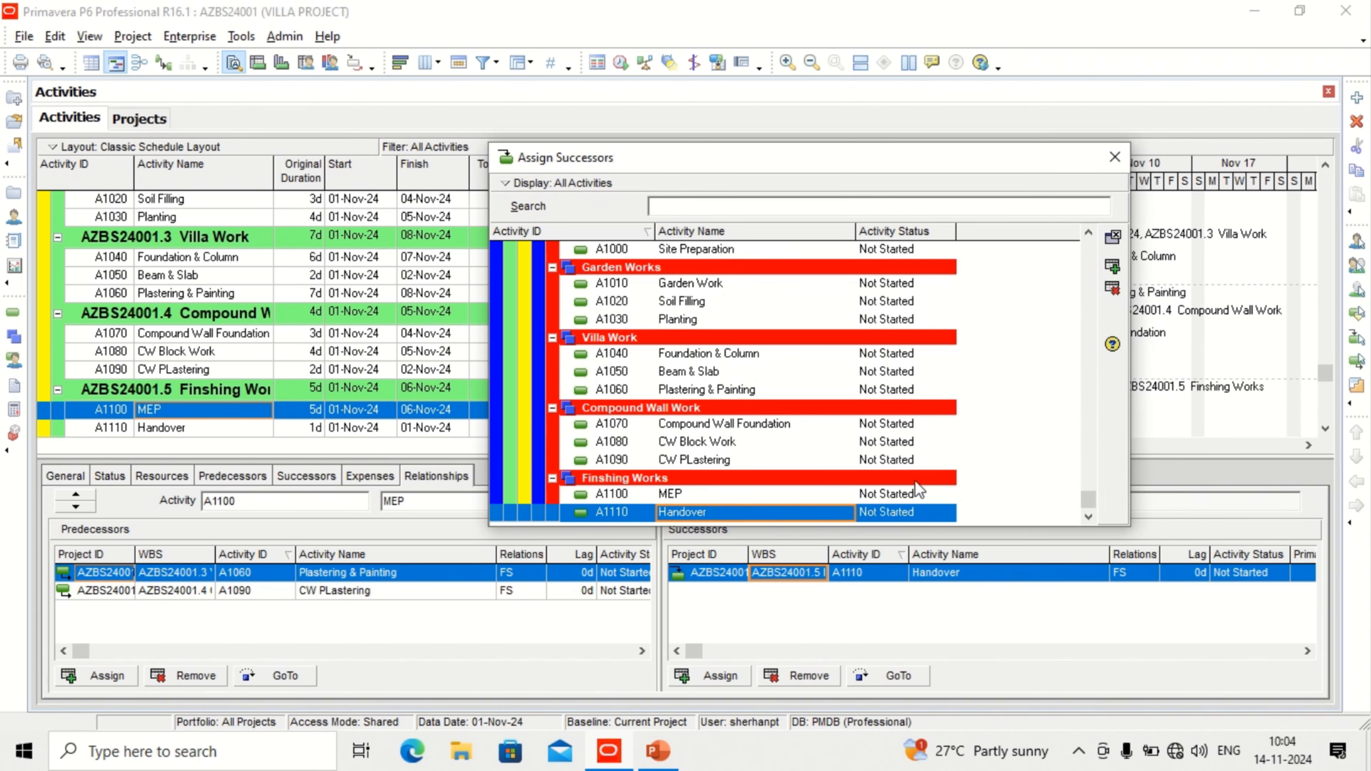
left_click(1114, 159)
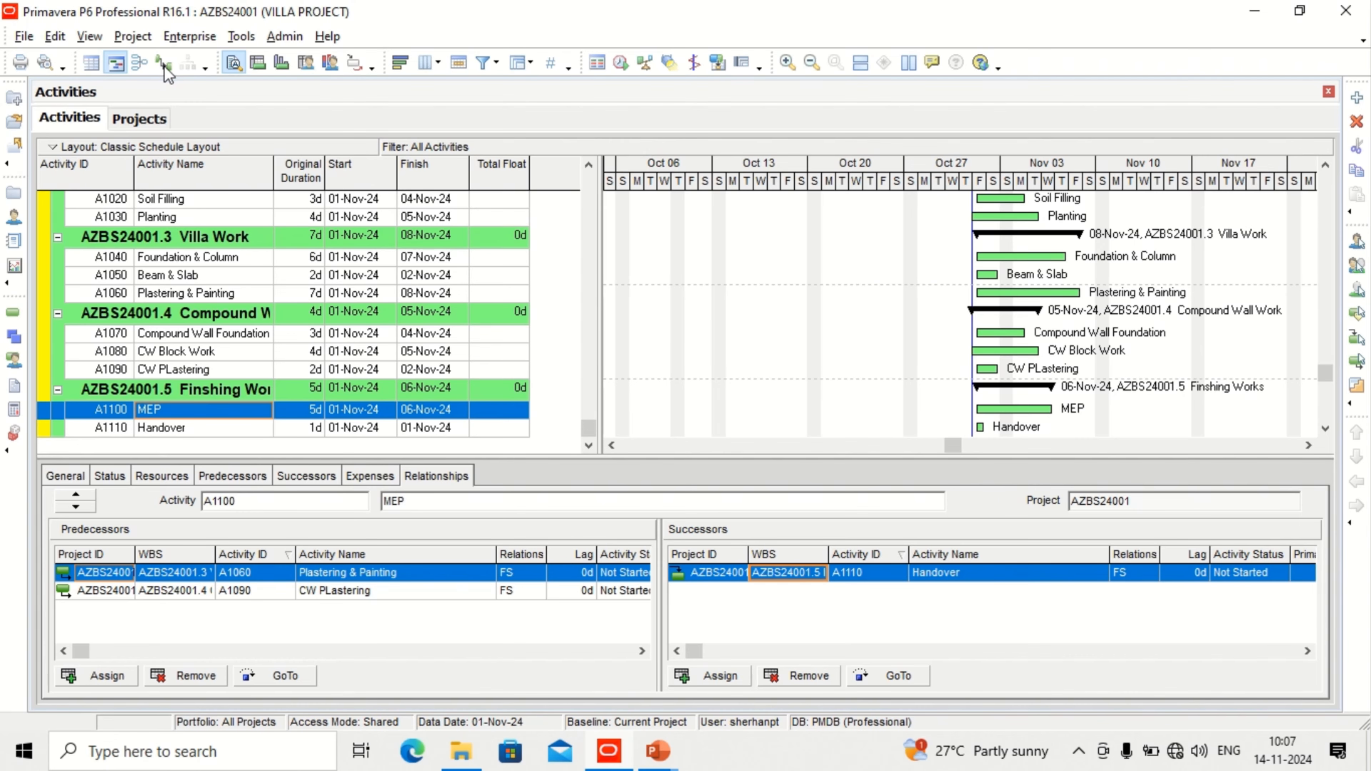
- Show the relationship lines in the Gantt chart and schedule the project with 01-Nov-24 as the current data date
left_click(164, 67)
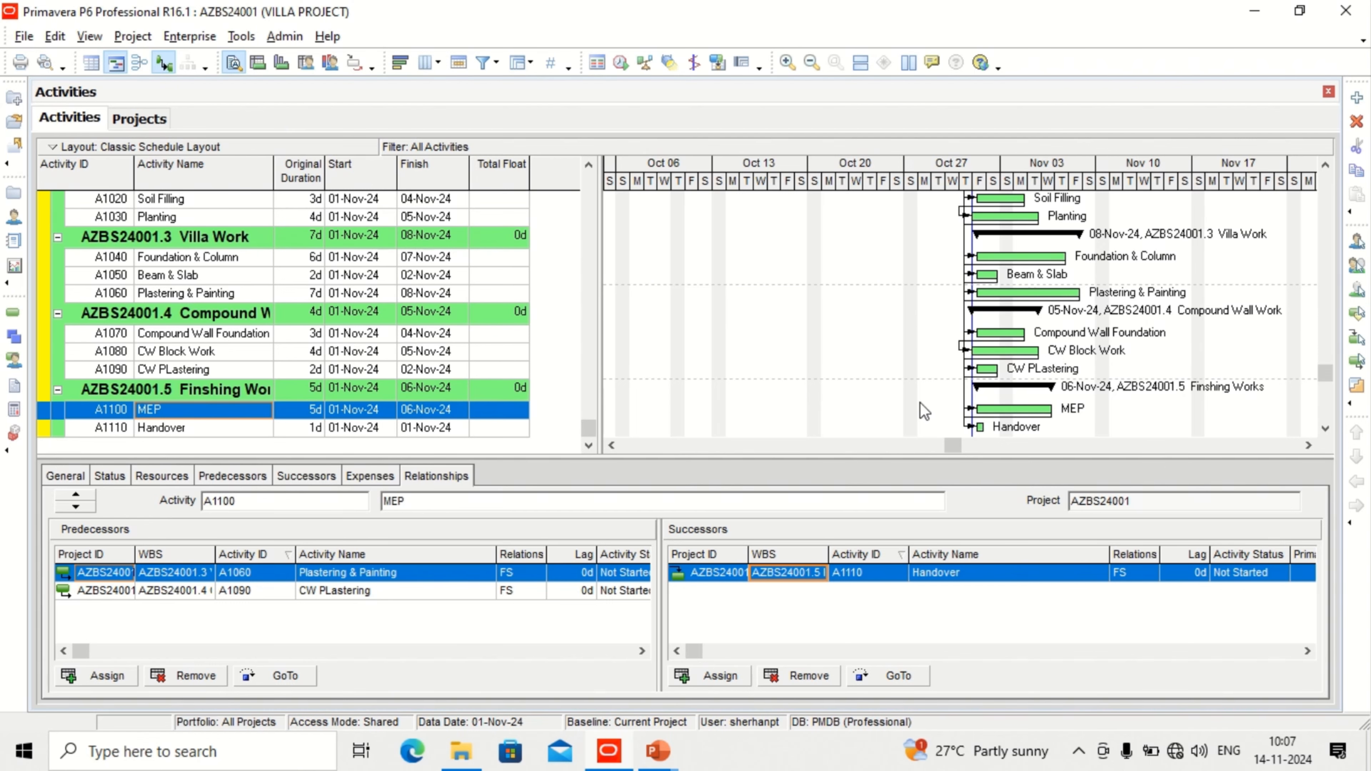
left_click(879, 397)
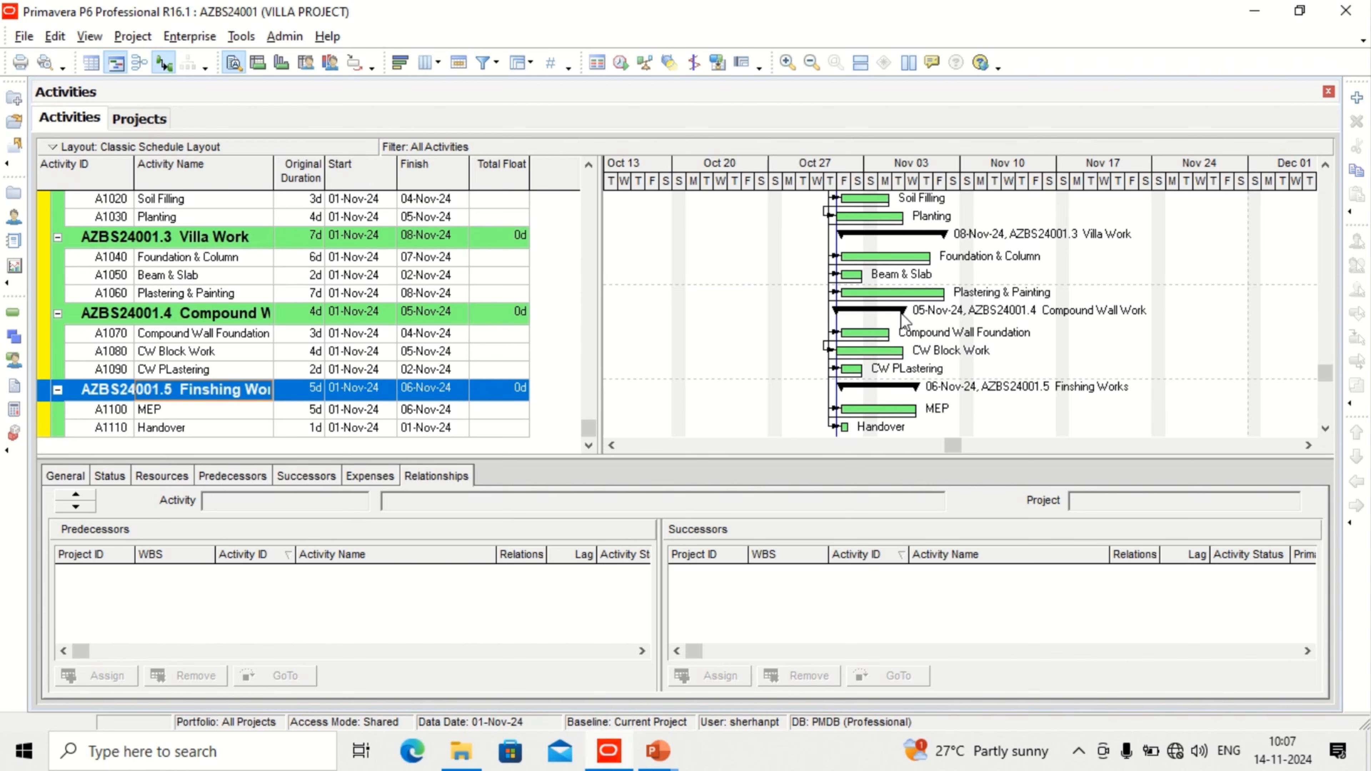
scroll(885, 268, "up", 1)
scroll(883, 269, "up", 2)
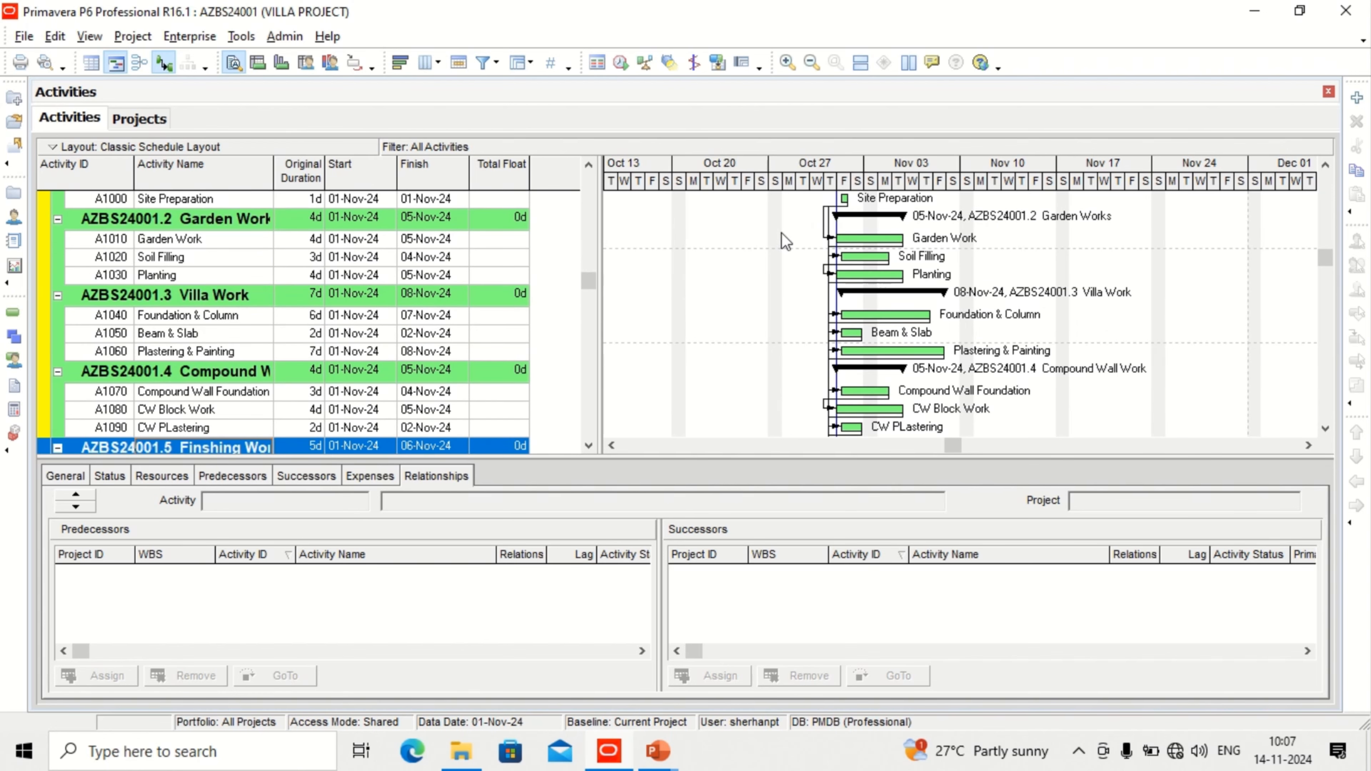
scroll(781, 238, "down", 1)
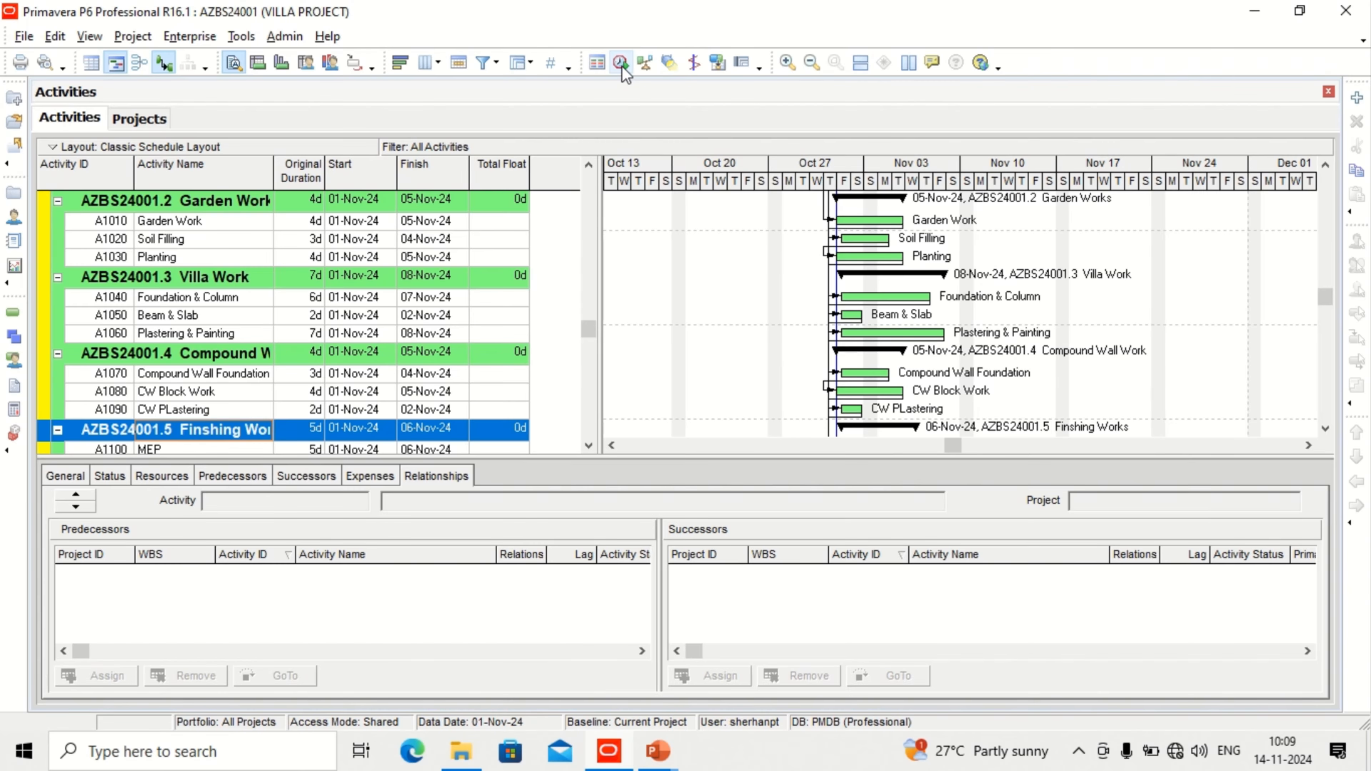
left_click(622, 63)
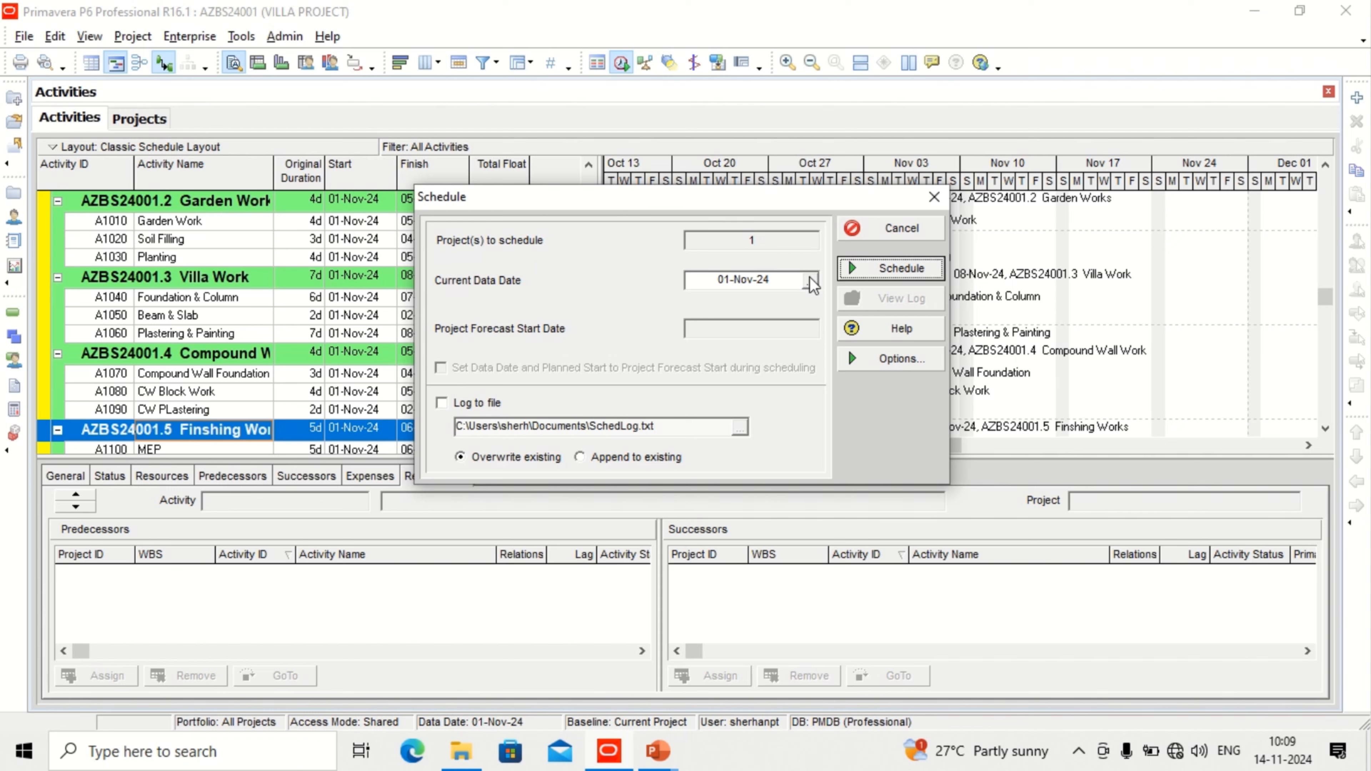
left_click(892, 274)
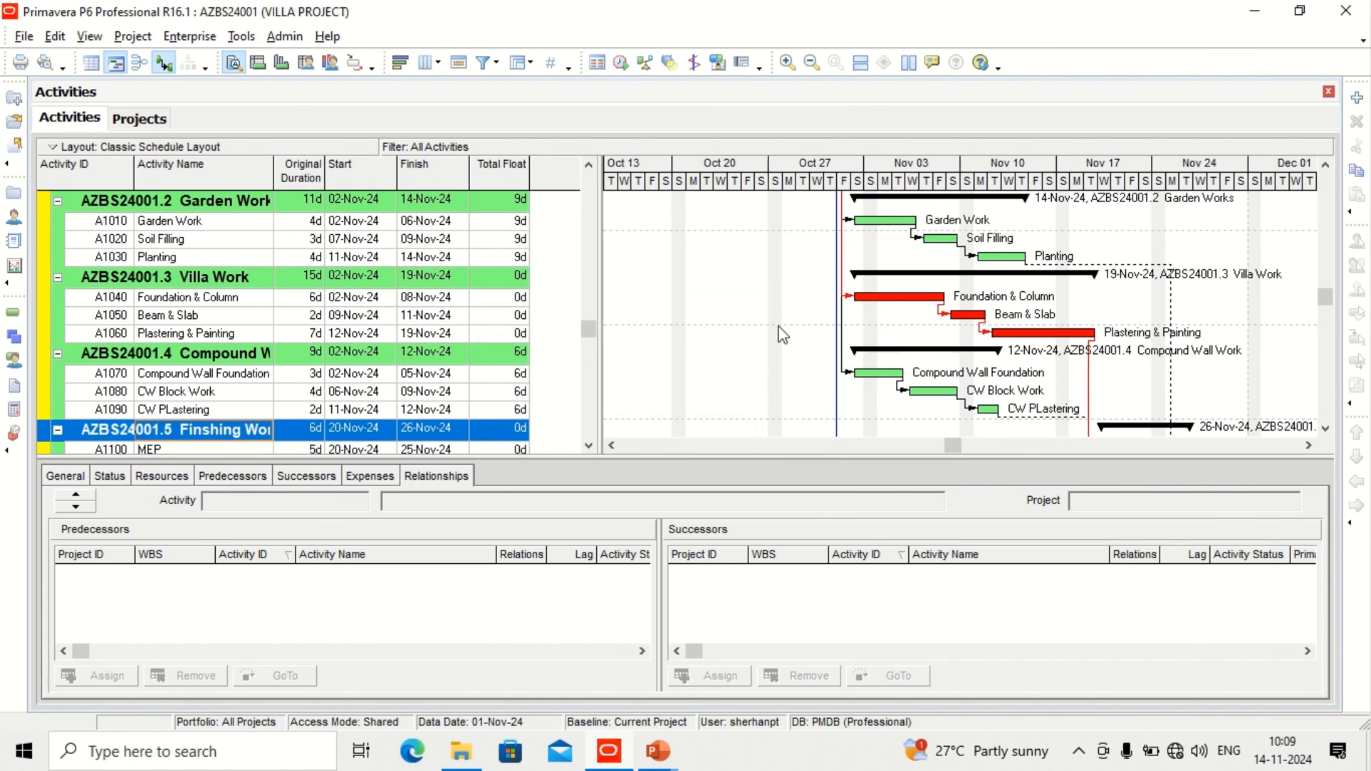
- Examine the scheduled dates, total float and critical bars, comparing them with the network diagram in PowerPoint
scroll(911, 365, "down", 3)
scroll(1067, 319, "up", 4)
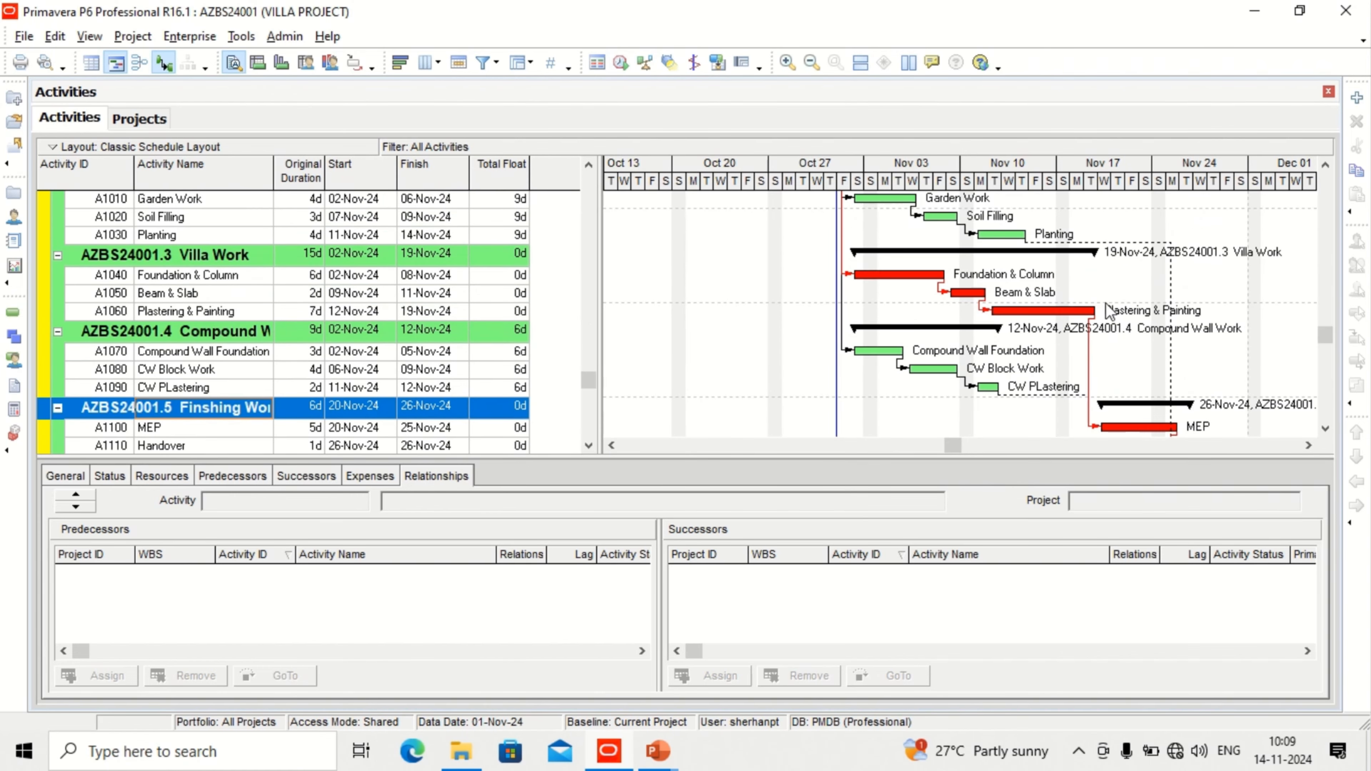
scroll(1067, 319, "up", 1)
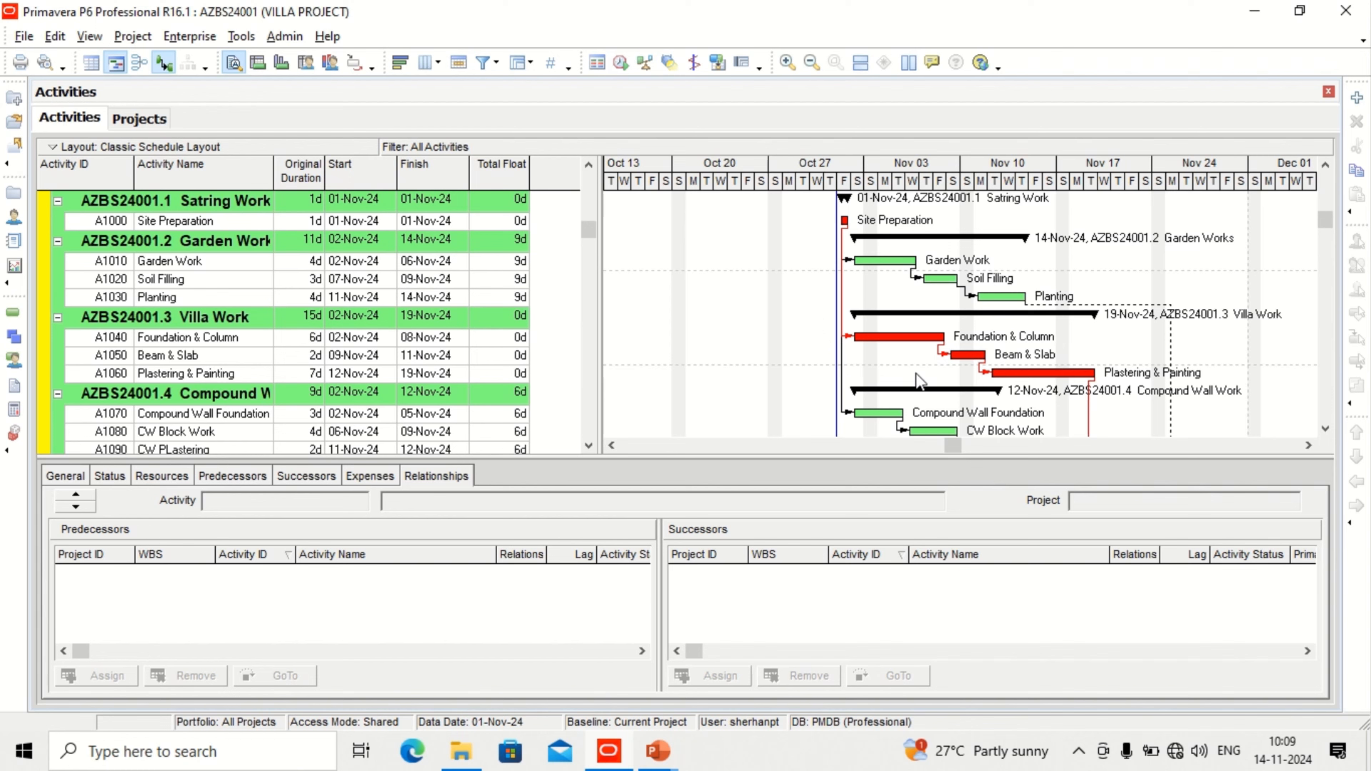
scroll(920, 382, "down", 1)
scroll(419, 247, "up", 2)
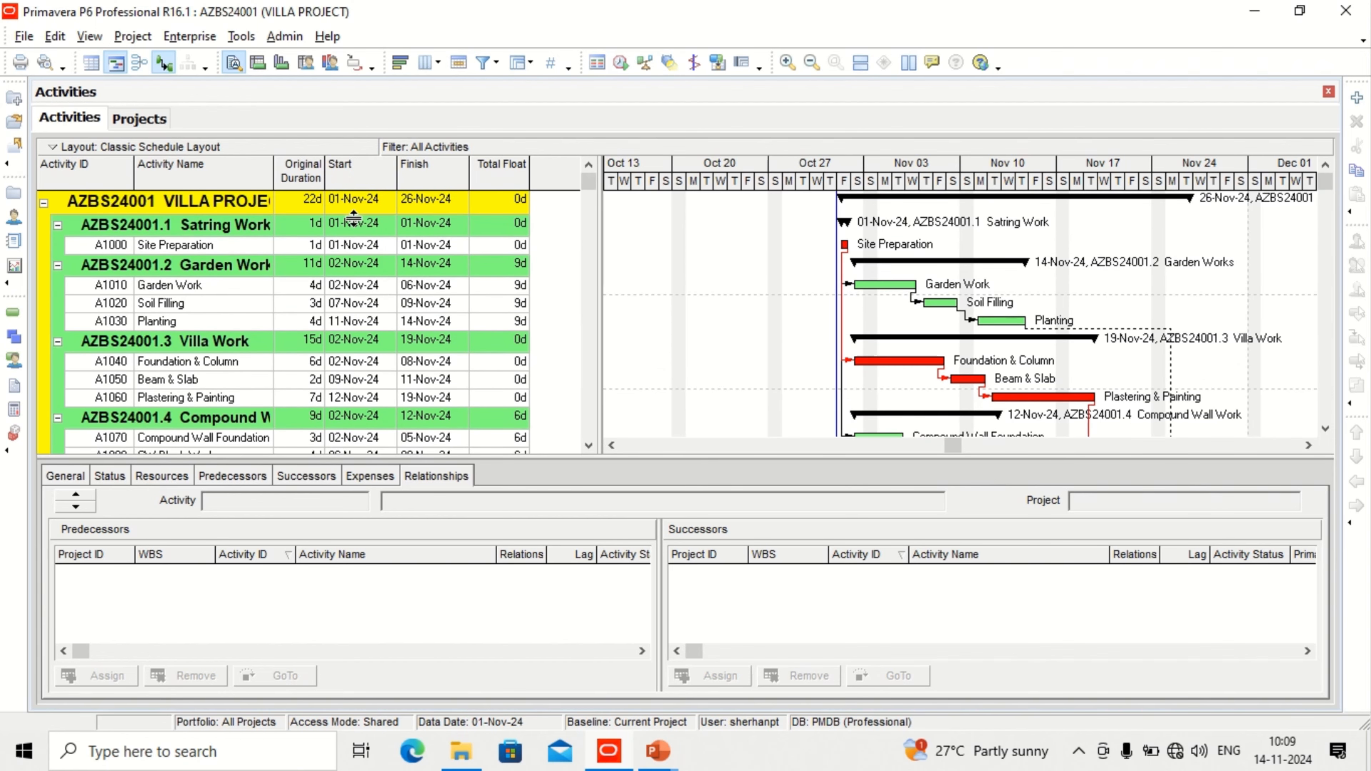
key("alt+Tab")
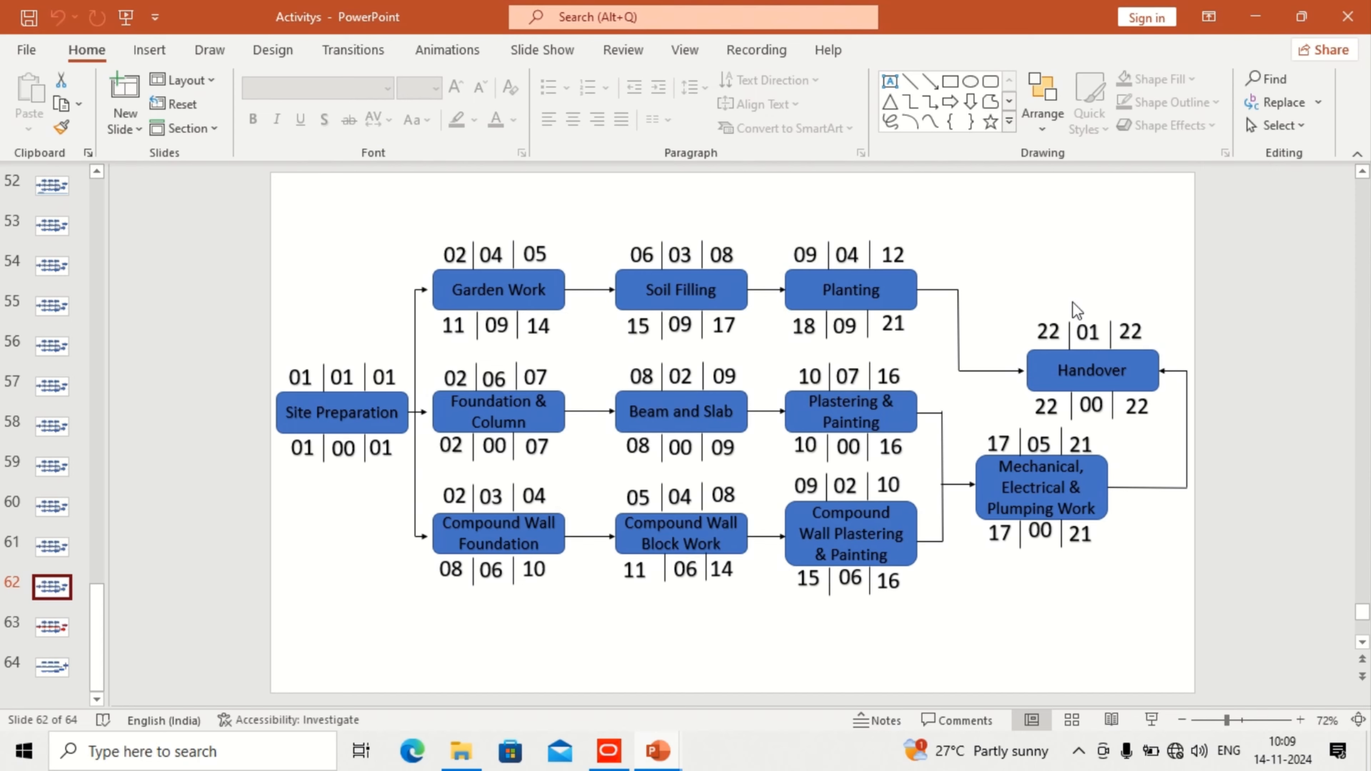
key("alt+Tab")
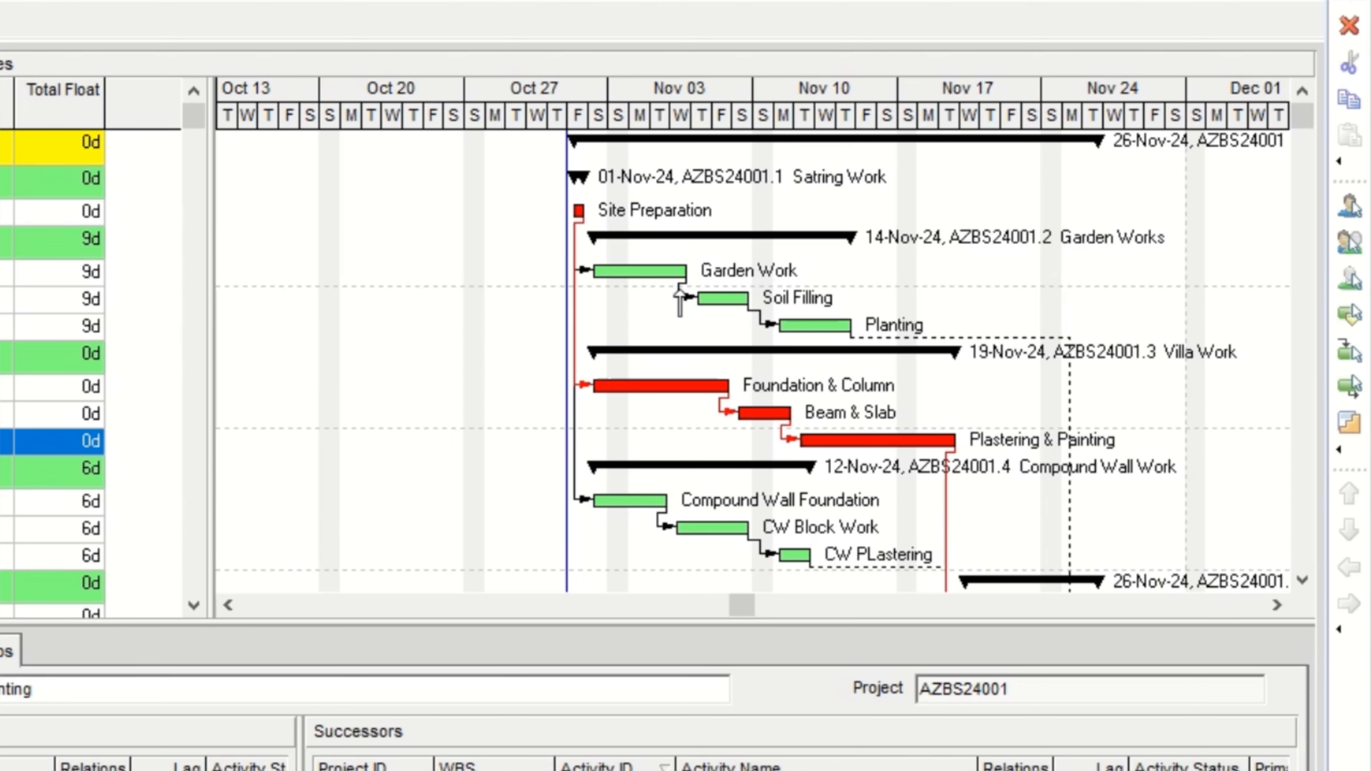
scroll(672, 297, "down", 1)
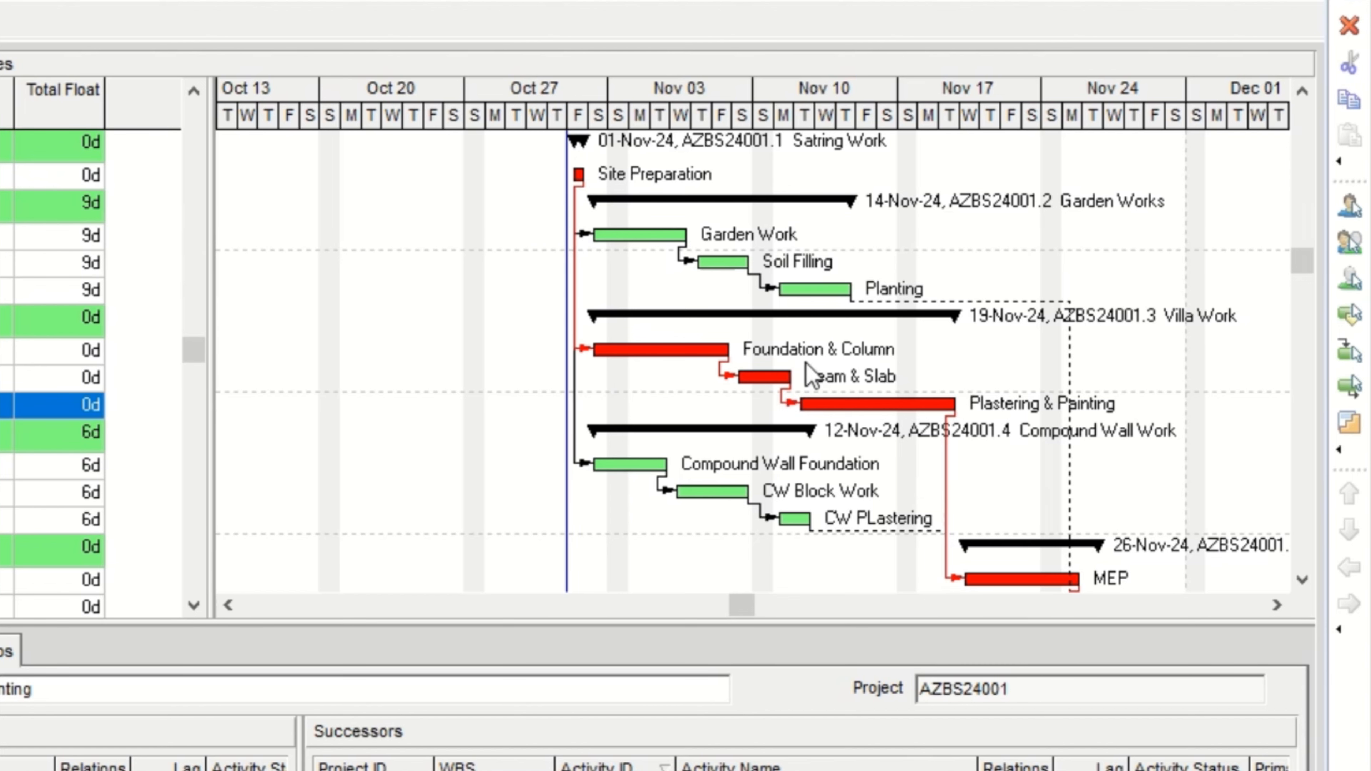
scroll(810, 379, "down", 1)
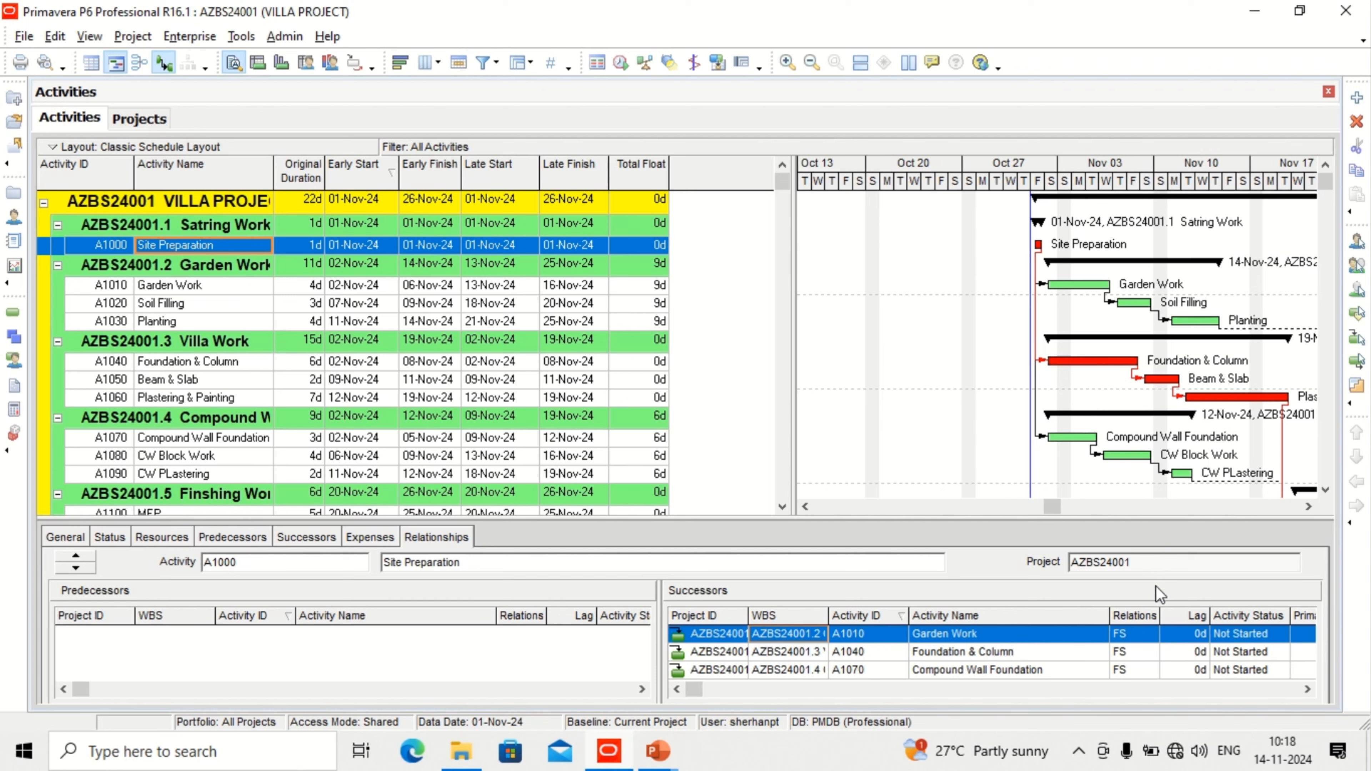
- Set the relationship from Garden Work to its successor Soil Filling to SS and reschedule the project
left_click(1149, 639)
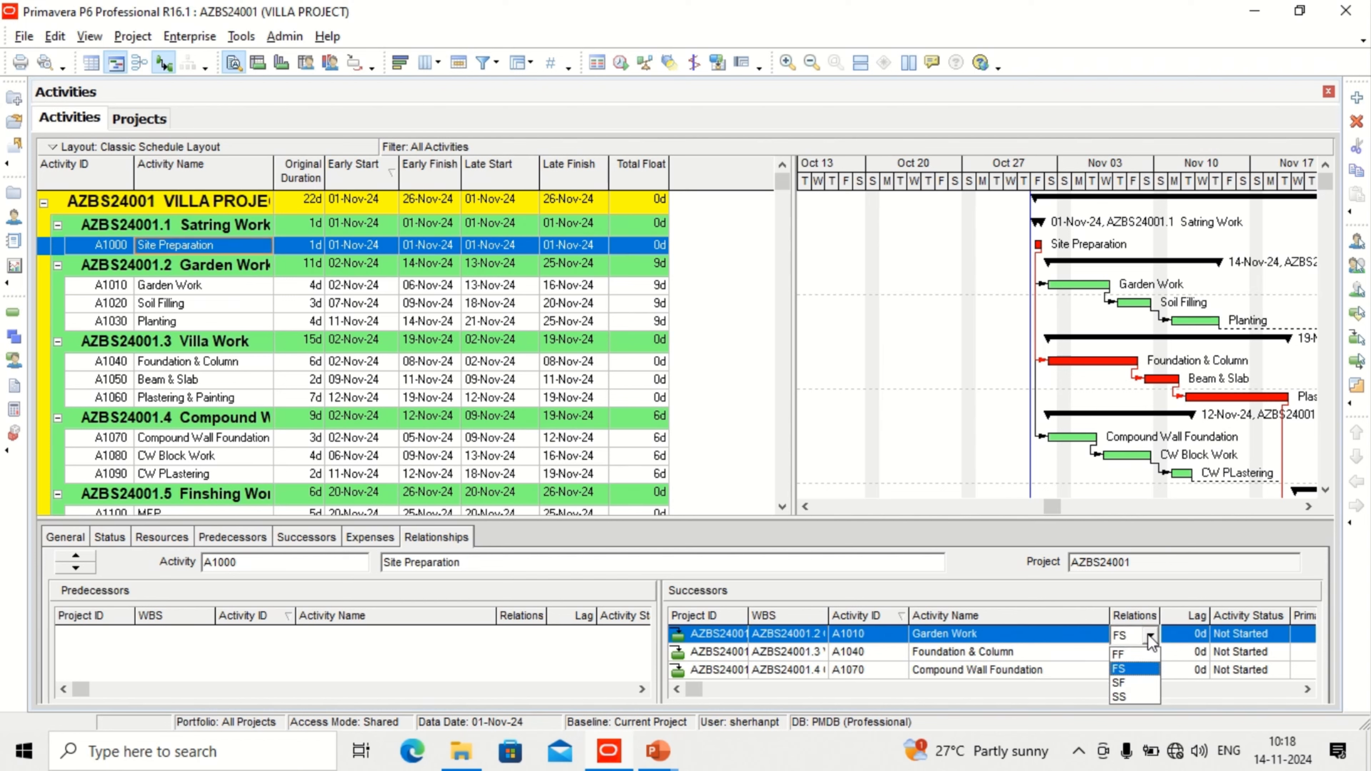
left_click(286, 287)
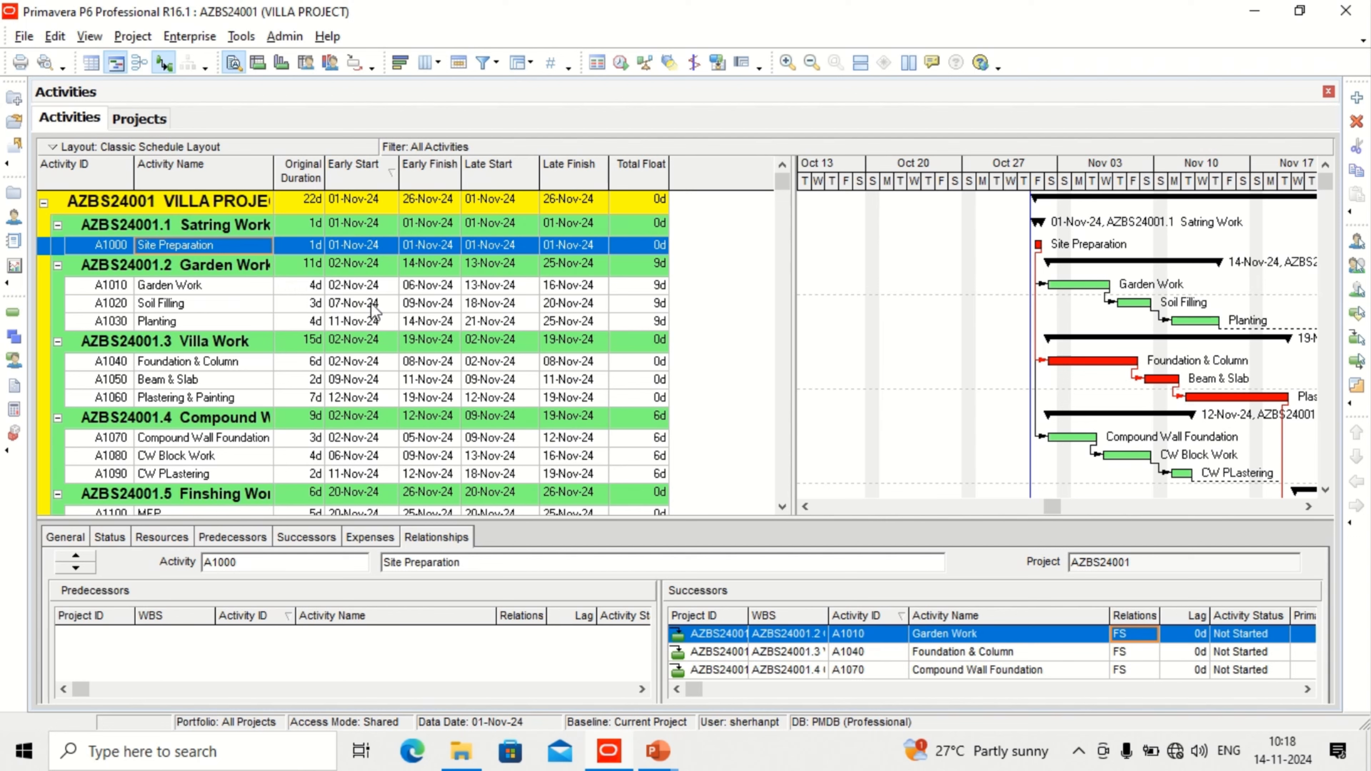
left_click(369, 281)
left_click(368, 283)
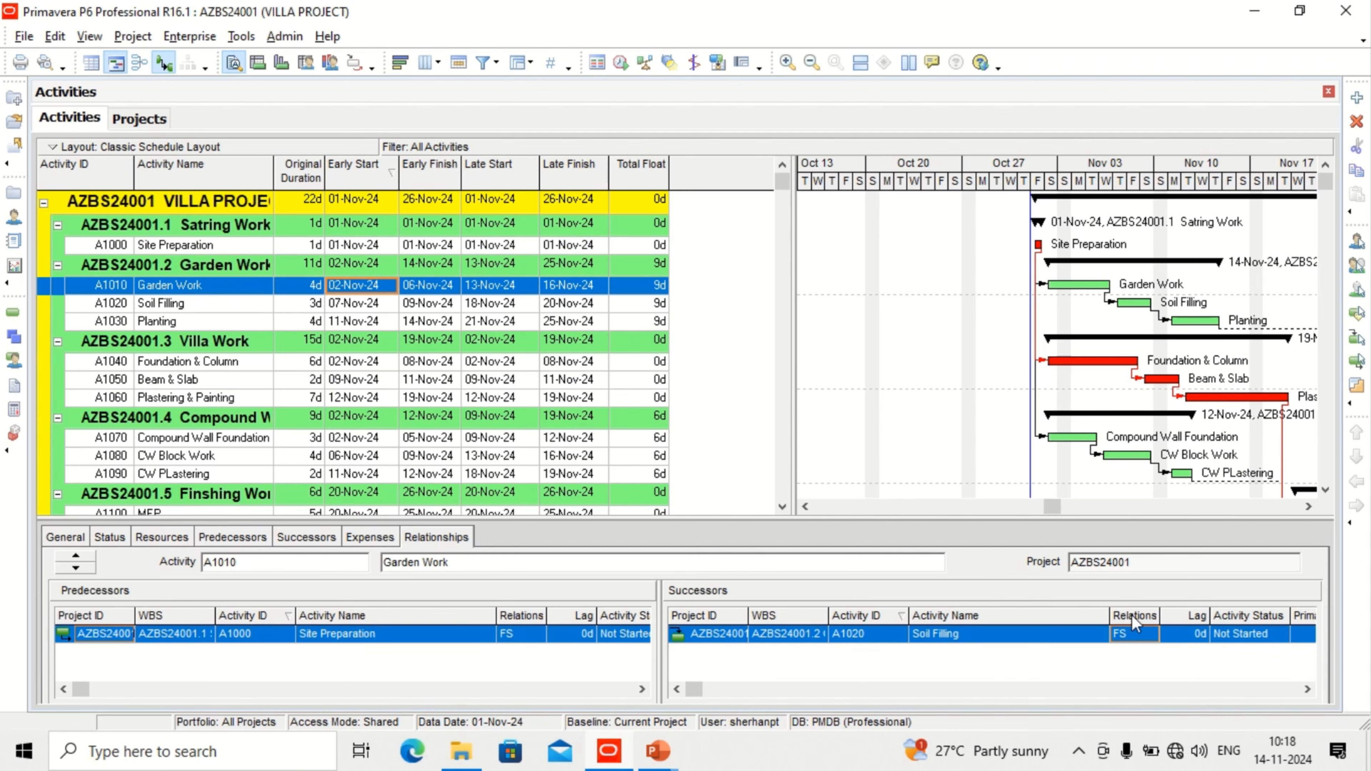
left_click(1152, 630)
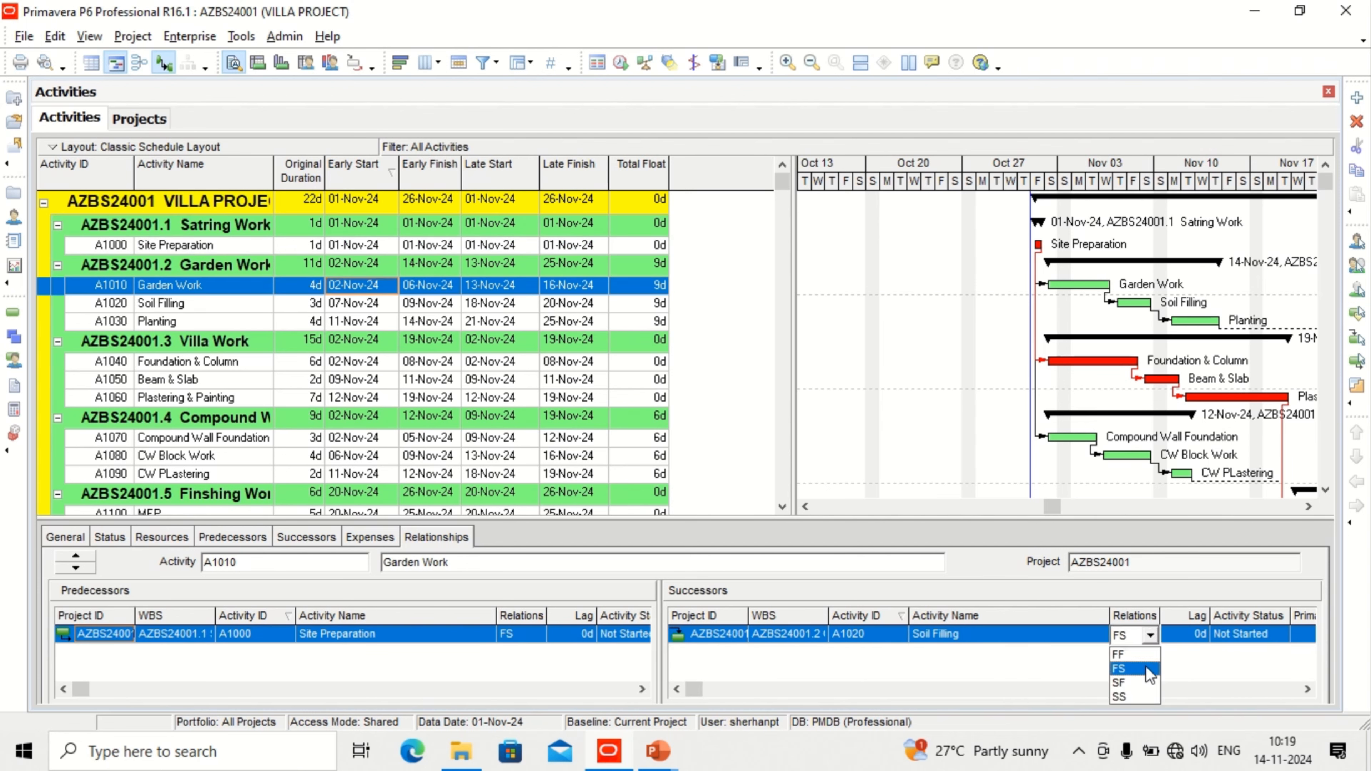
left_click(1138, 697)
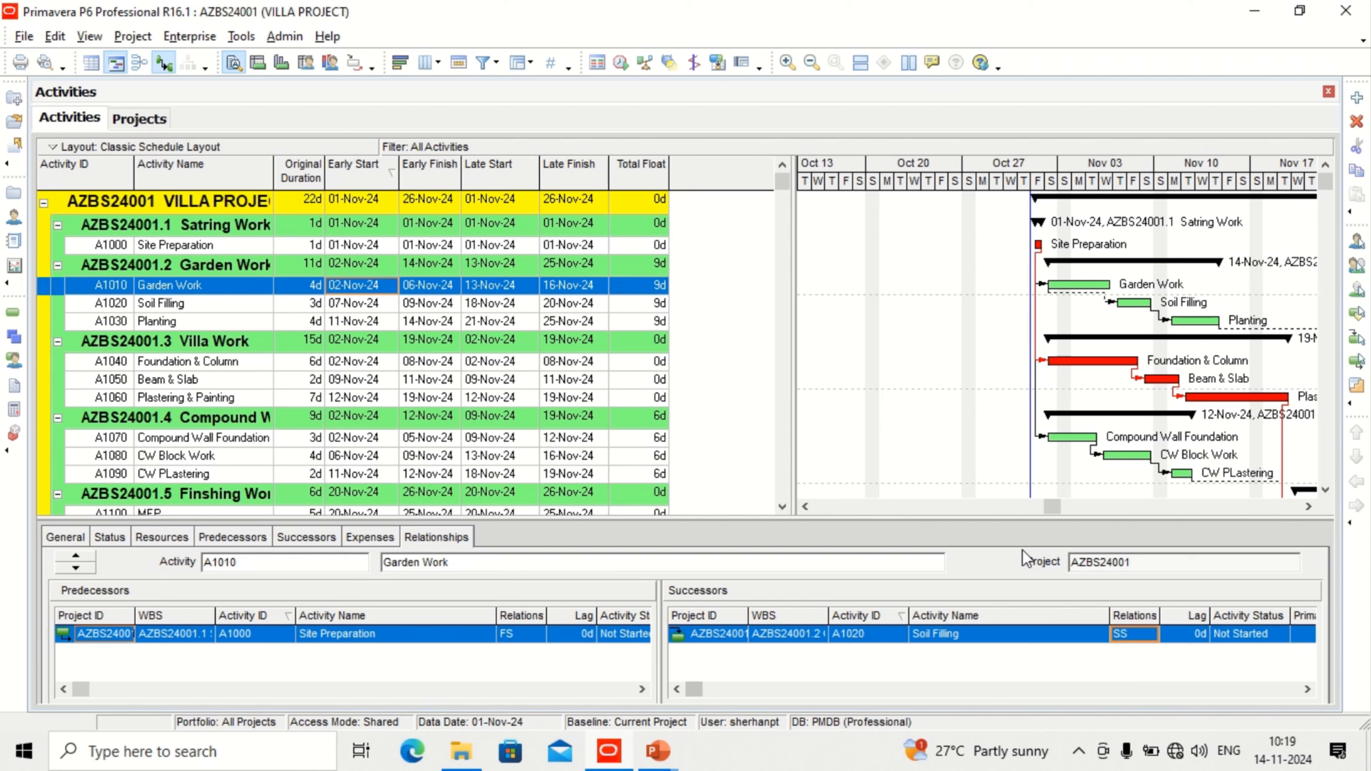
left_click(621, 63)
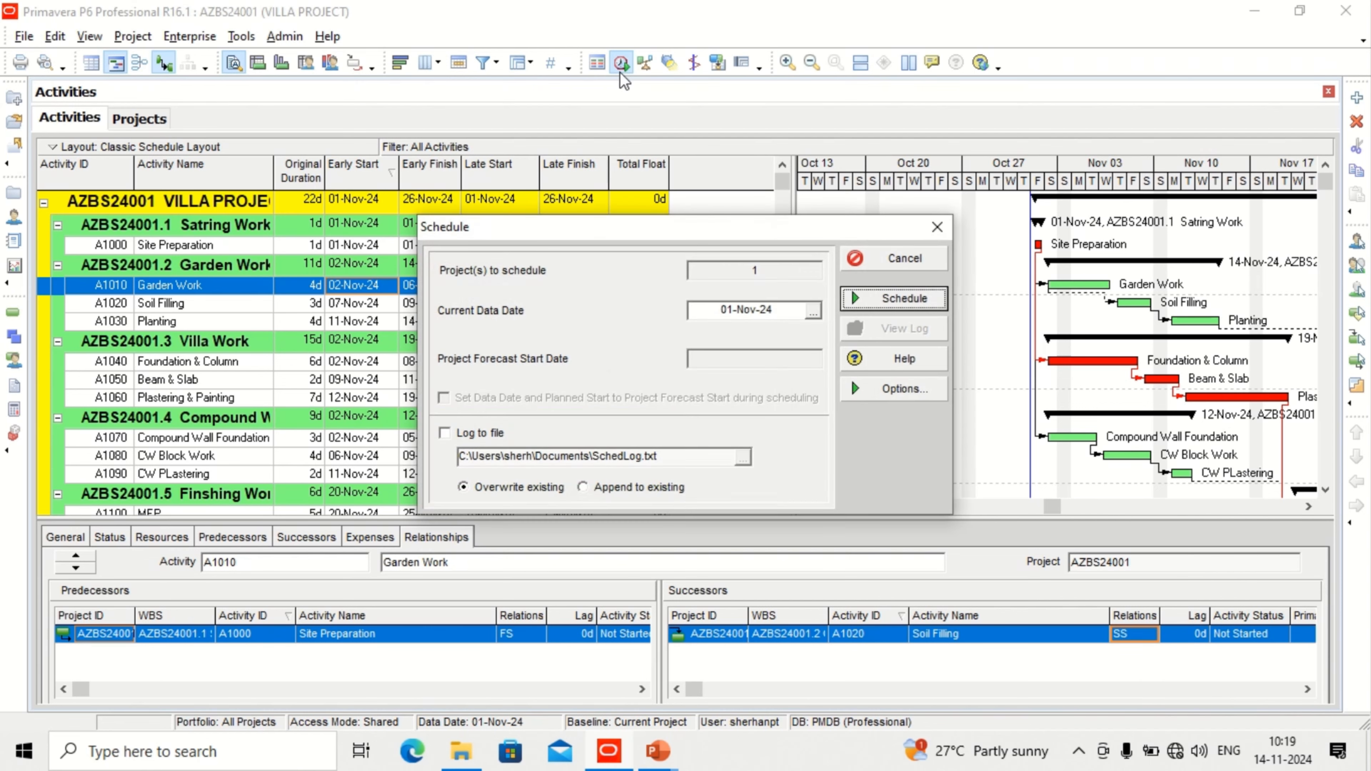
left_click(905, 299)
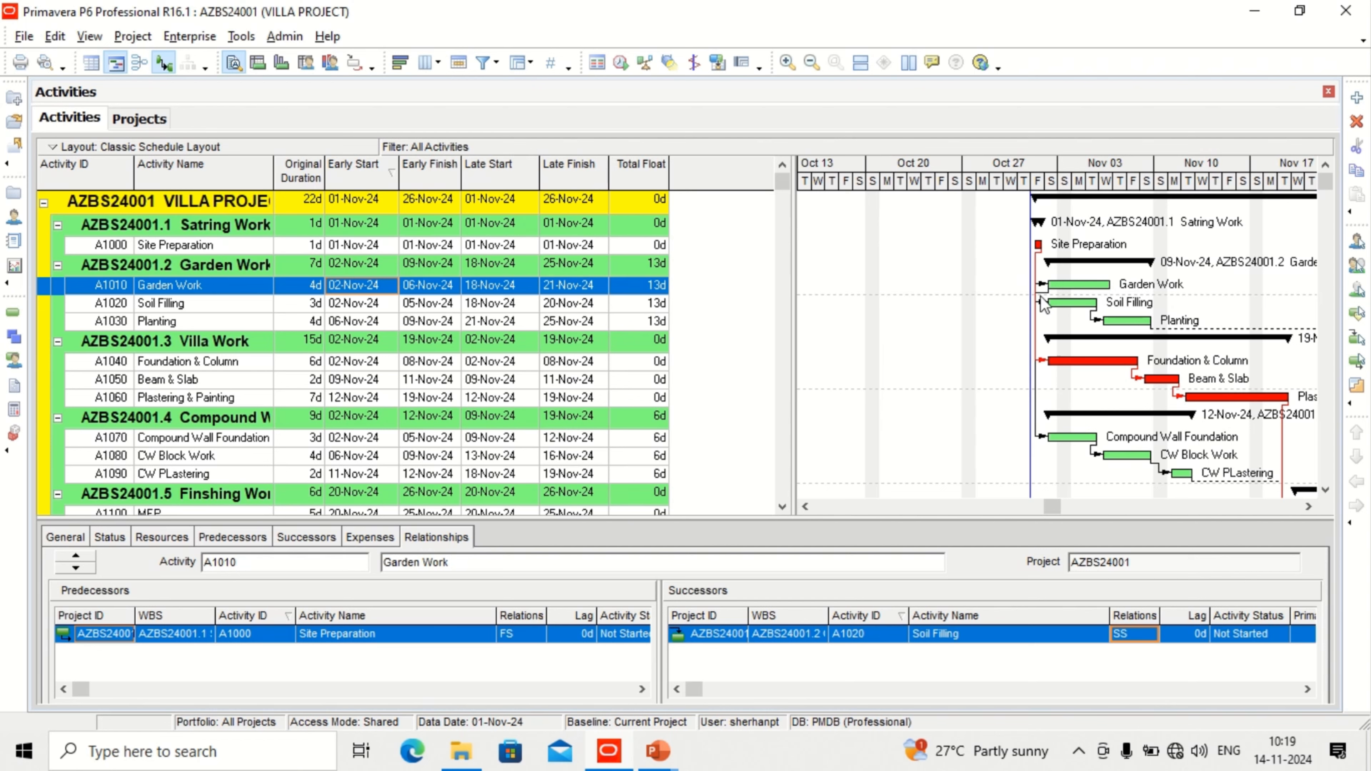
- Return the Garden Work to Soil Filling relationship to FS and reschedule the project
left_click(1148, 634)
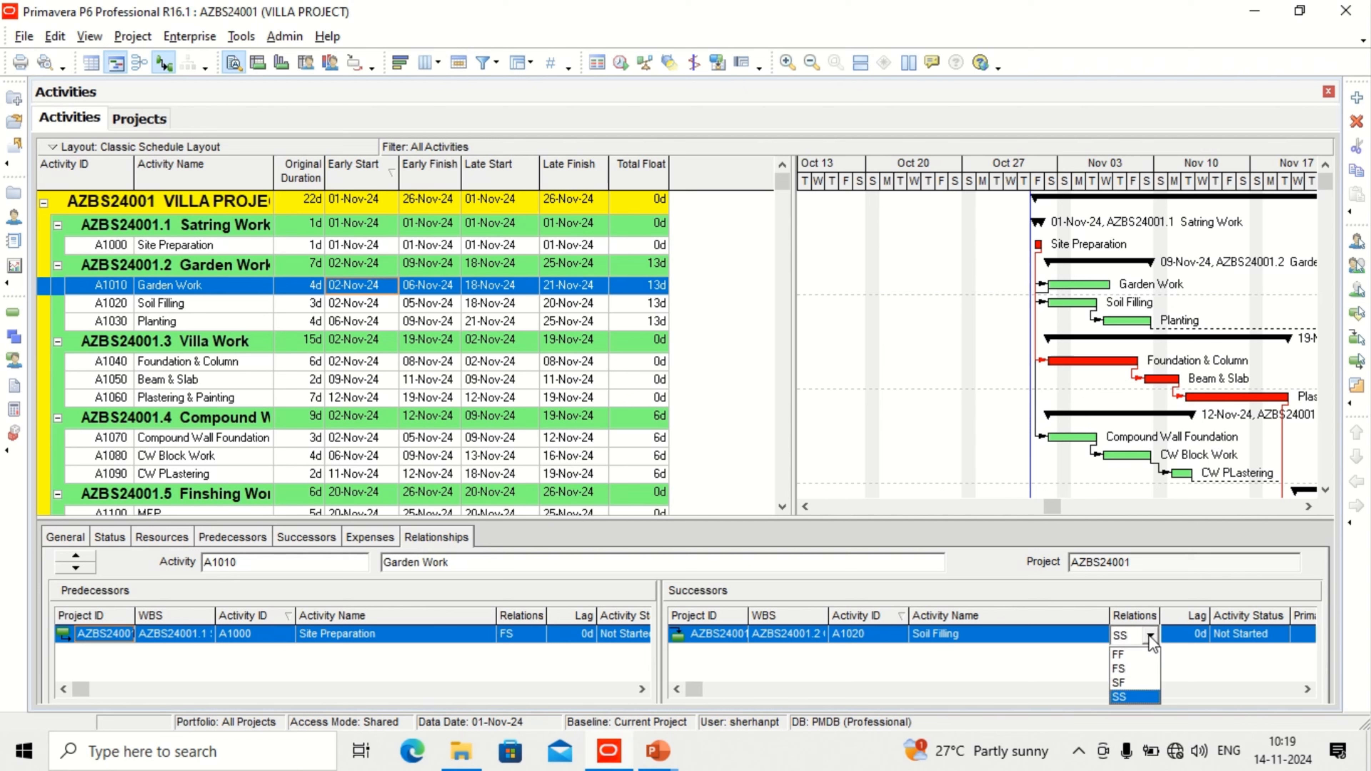
left_click(1139, 667)
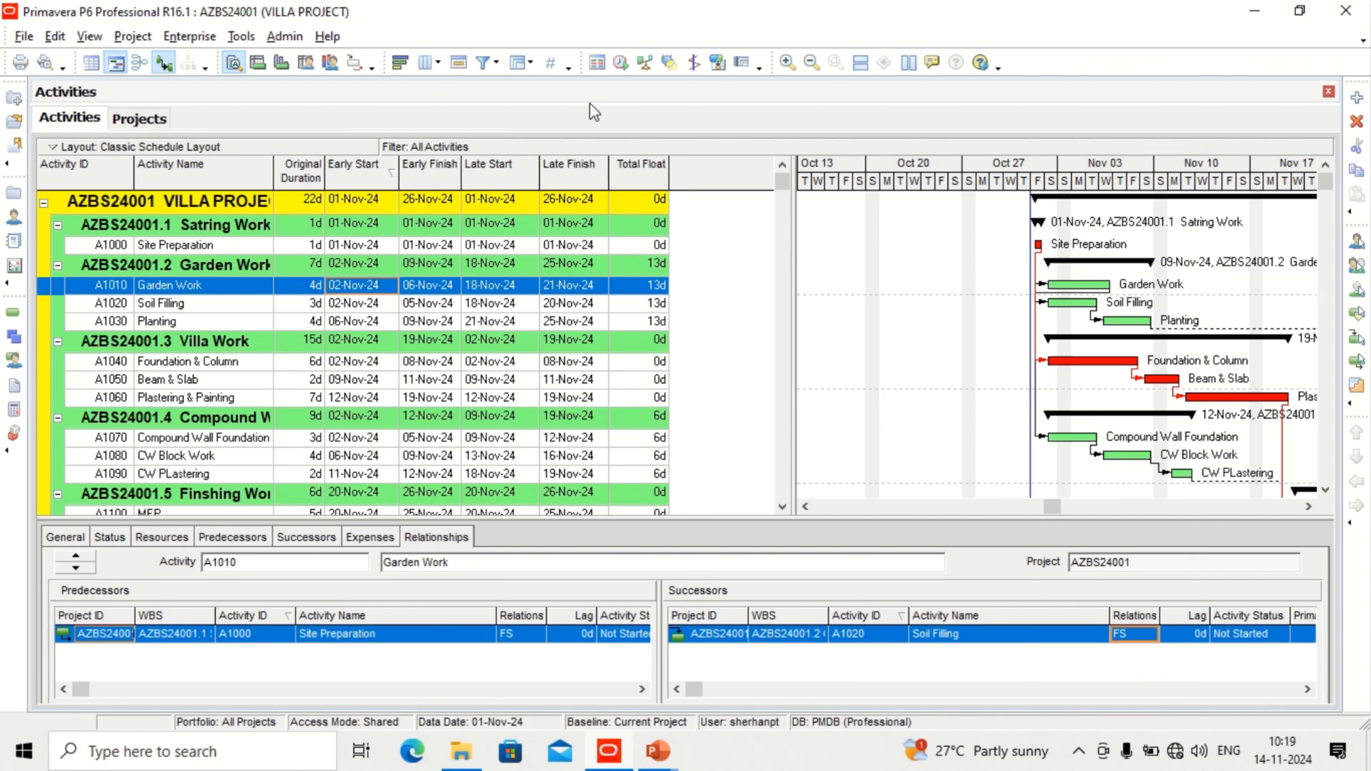
left_click(622, 64)
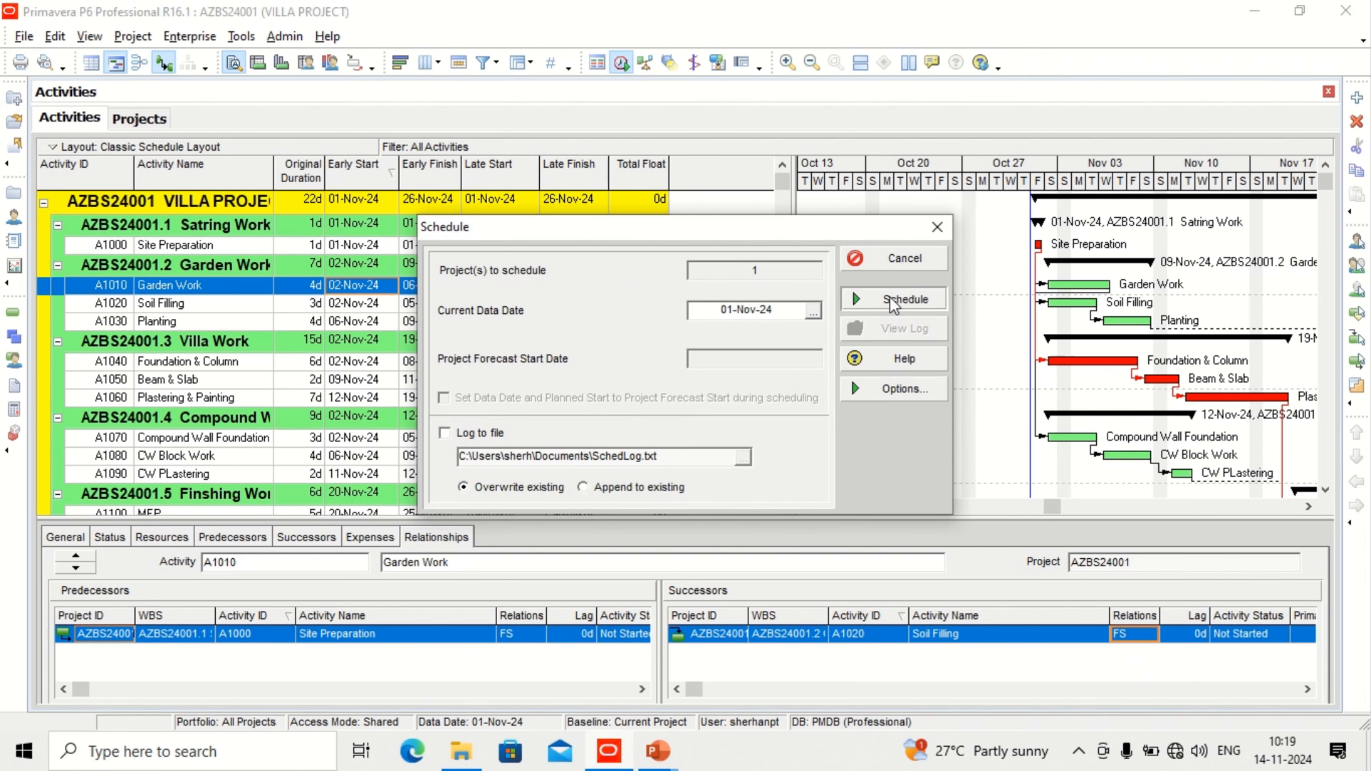
left_click(875, 299)
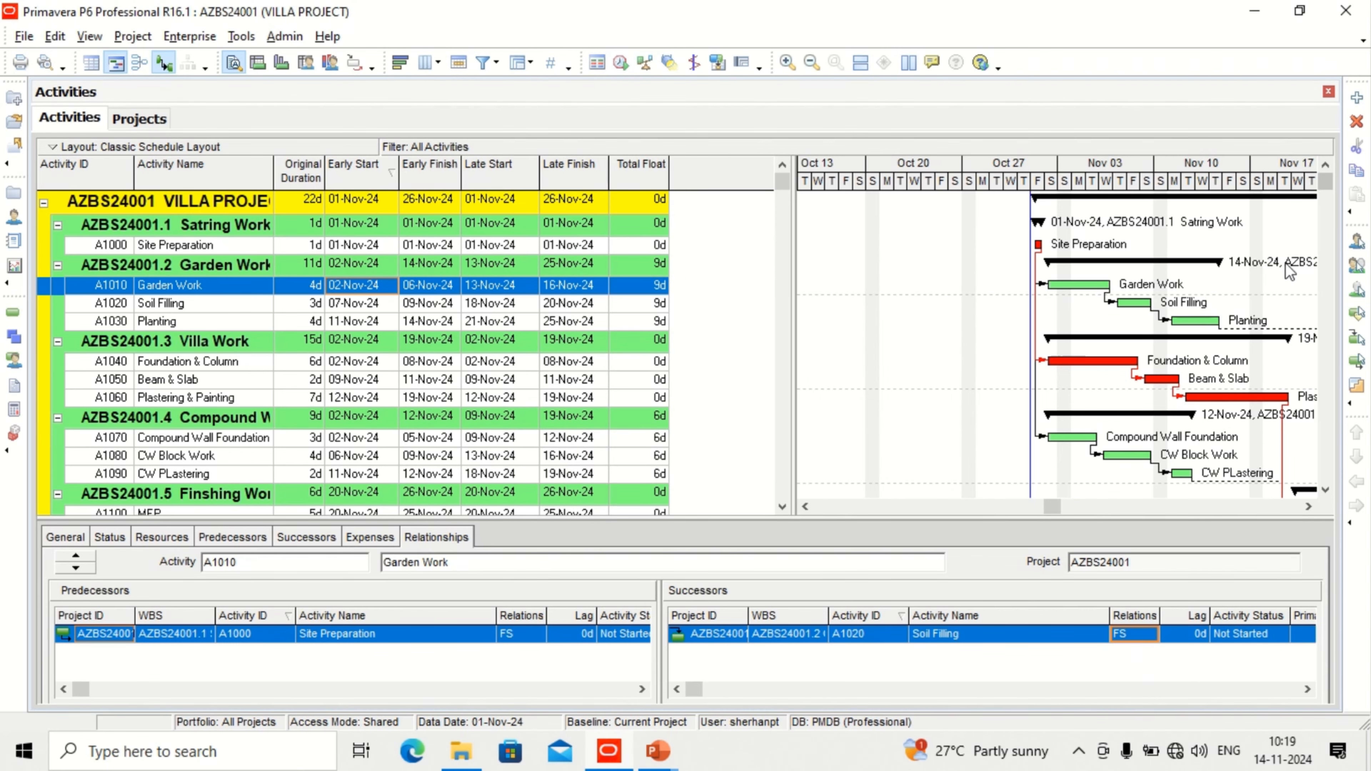